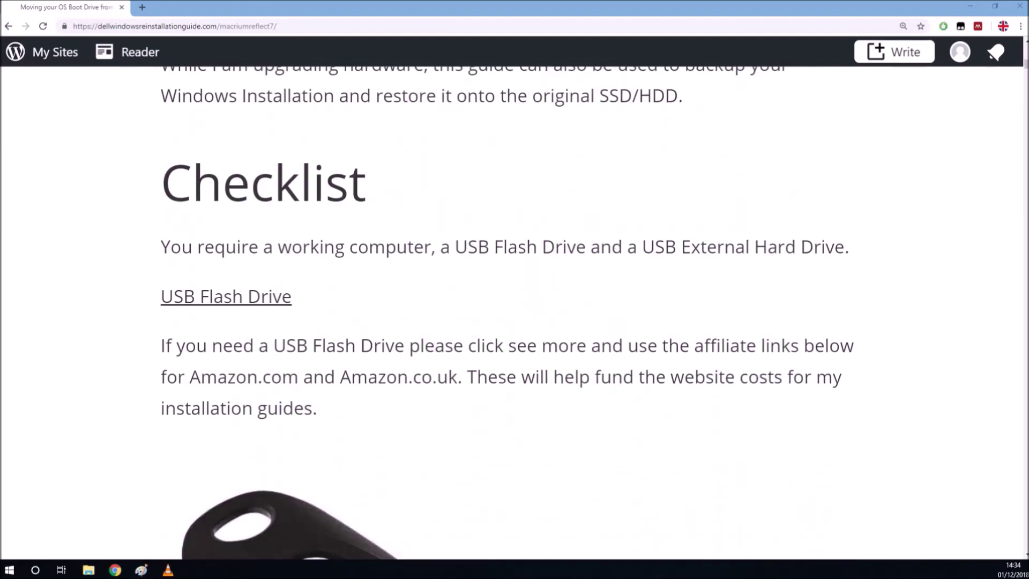
Expand the USB flash drive, external hard drive and USB Type-C adapter product links in the guide
{"action": "scroll", "coordinate": [507, 312], "scroll_direction": "down", "scroll_amount": 10}
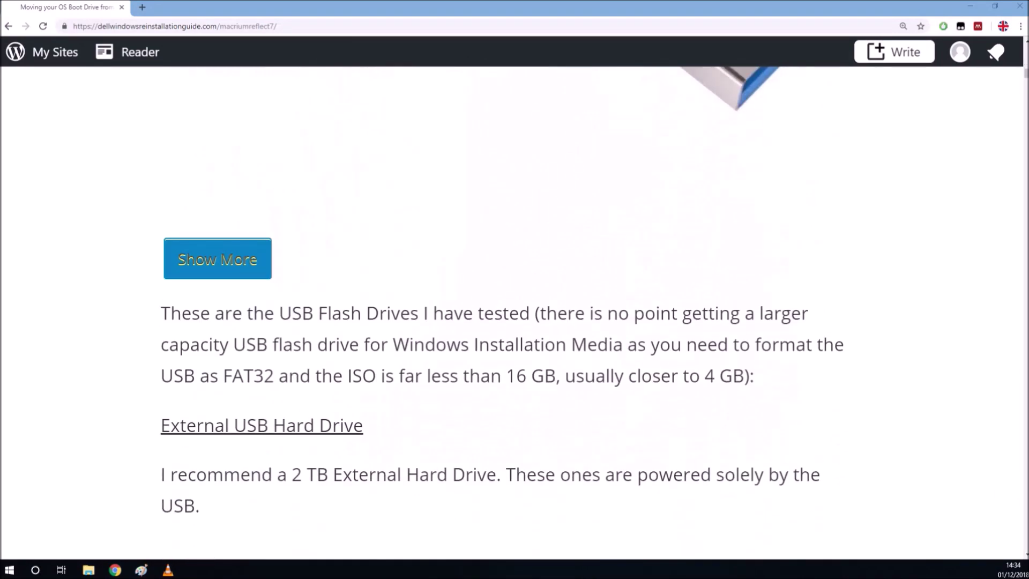
{"action": "left_click", "coordinate": [214, 259]}
{"action": "scroll", "coordinate": [507, 312], "scroll_direction": "down", "scroll_amount": 10}
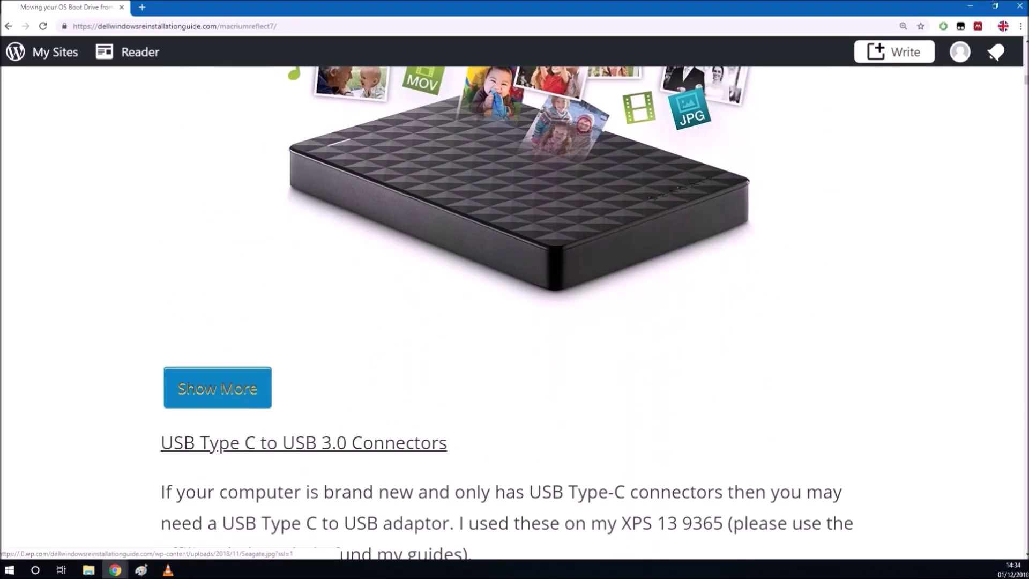
{"action": "left_click", "coordinate": [214, 375]}
{"action": "scroll", "coordinate": [514, 312], "scroll_direction": "down", "scroll_amount": 15}
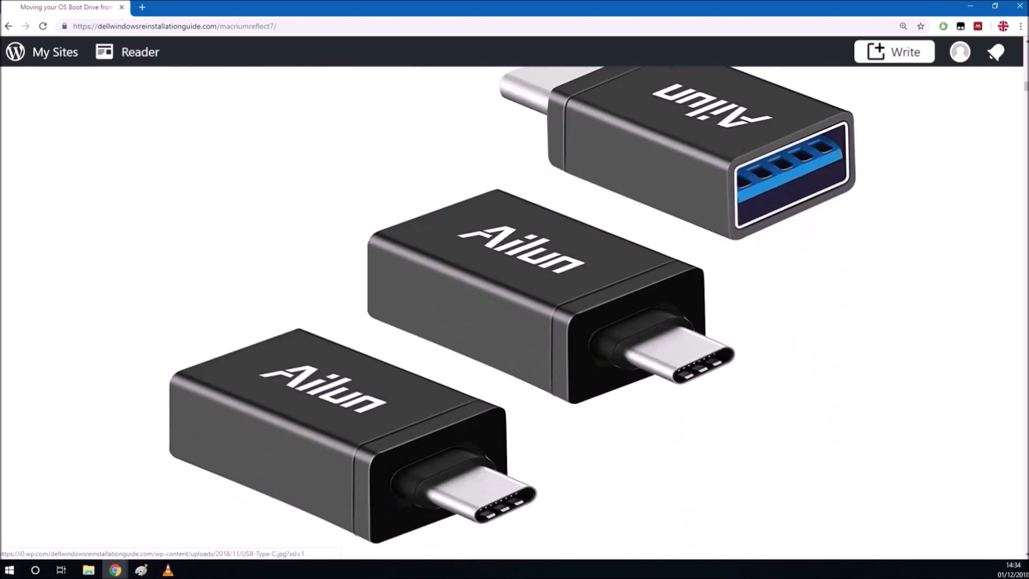
{"action": "scroll", "coordinate": [515, 313], "scroll_direction": "down", "scroll_amount": 5}
{"action": "left_click", "coordinate": [215, 405]}
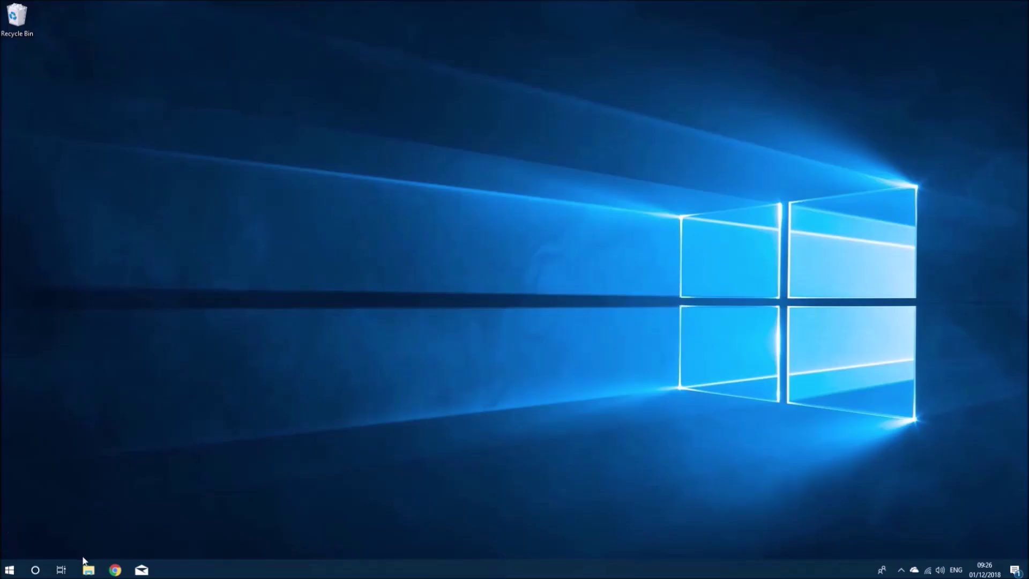
{"action": "left_click", "coordinate": [87, 569]}
{"action": "left_click", "coordinate": [471, 217]}
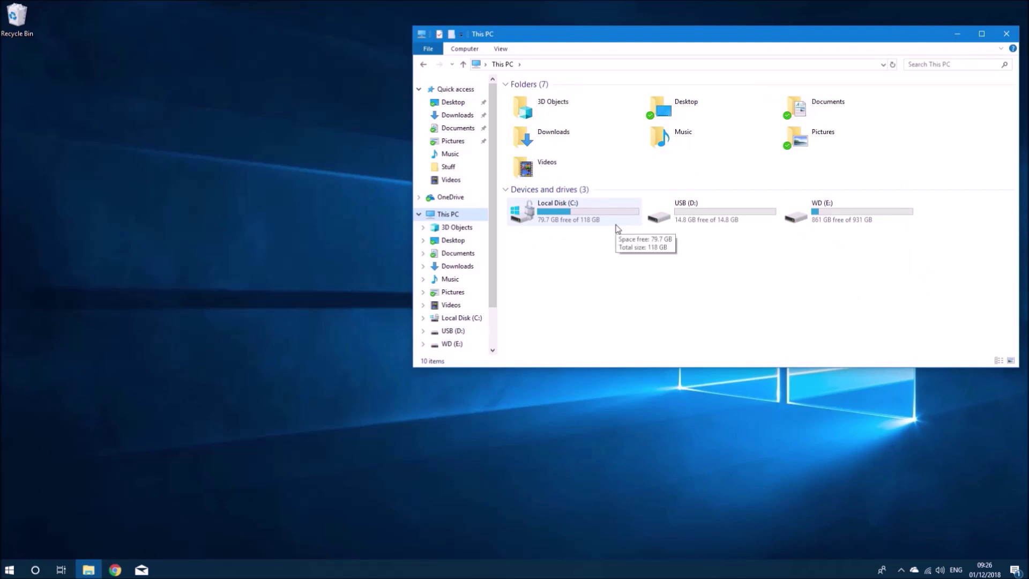
{"action": "left_click", "coordinate": [614, 224]}
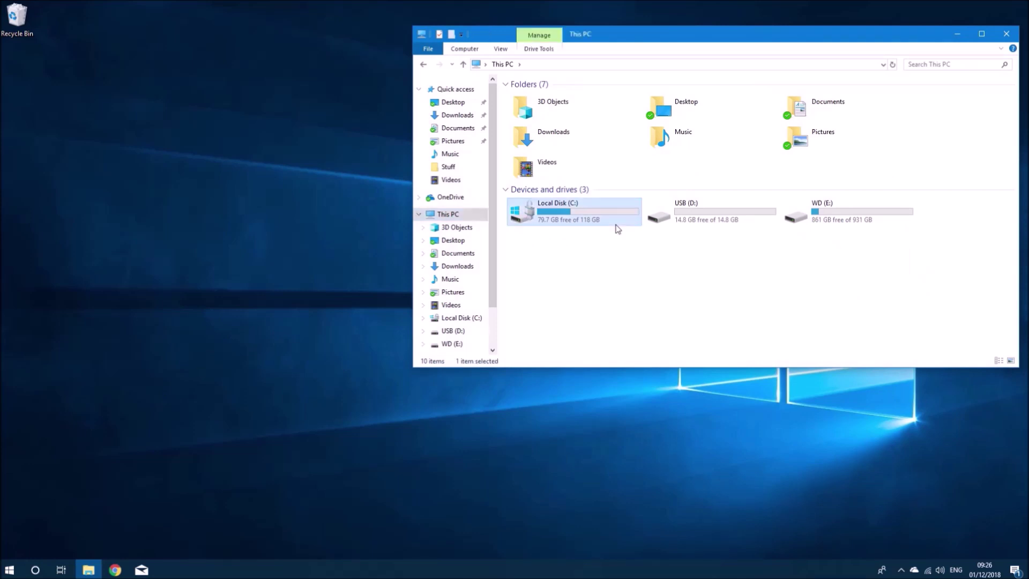
{"action": "left_click", "coordinate": [843, 209]}
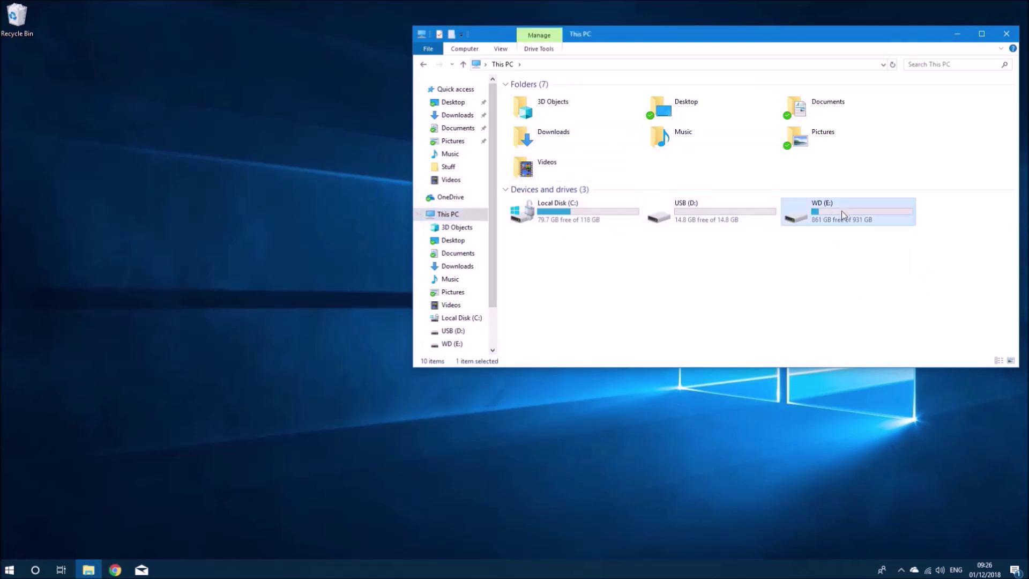
{"action": "double_click", "coordinate": [697, 124]}
{"action": "left_click", "coordinate": [424, 64]}
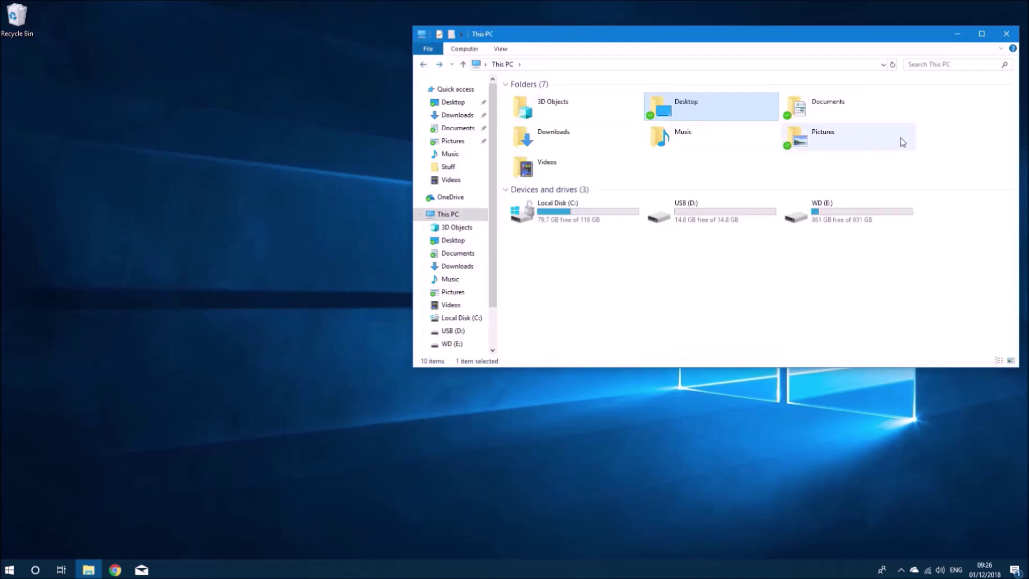
{"action": "double_click", "coordinate": [863, 108]}
{"action": "left_click", "coordinate": [424, 64]}
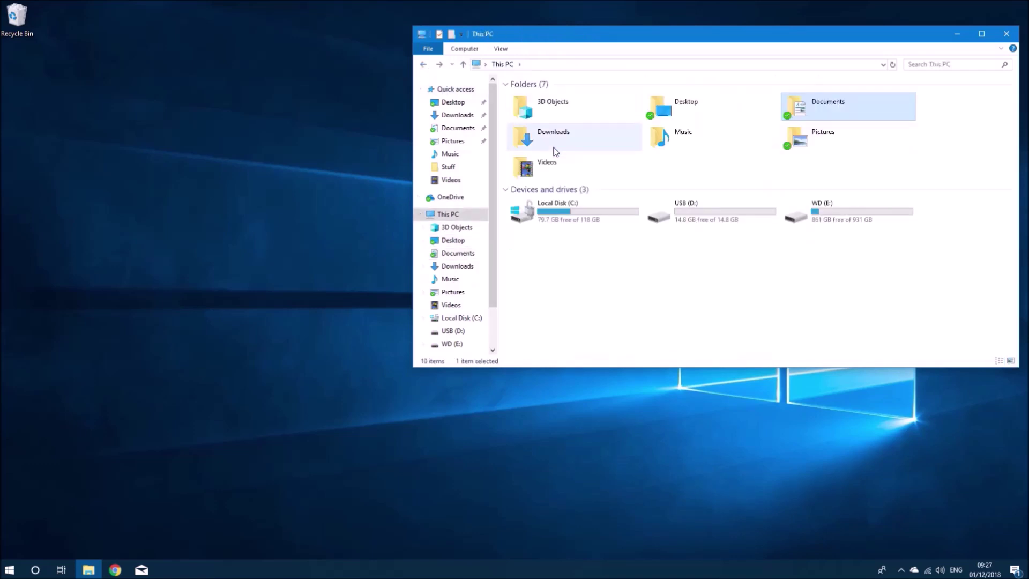
{"action": "left_click", "coordinate": [424, 65]}
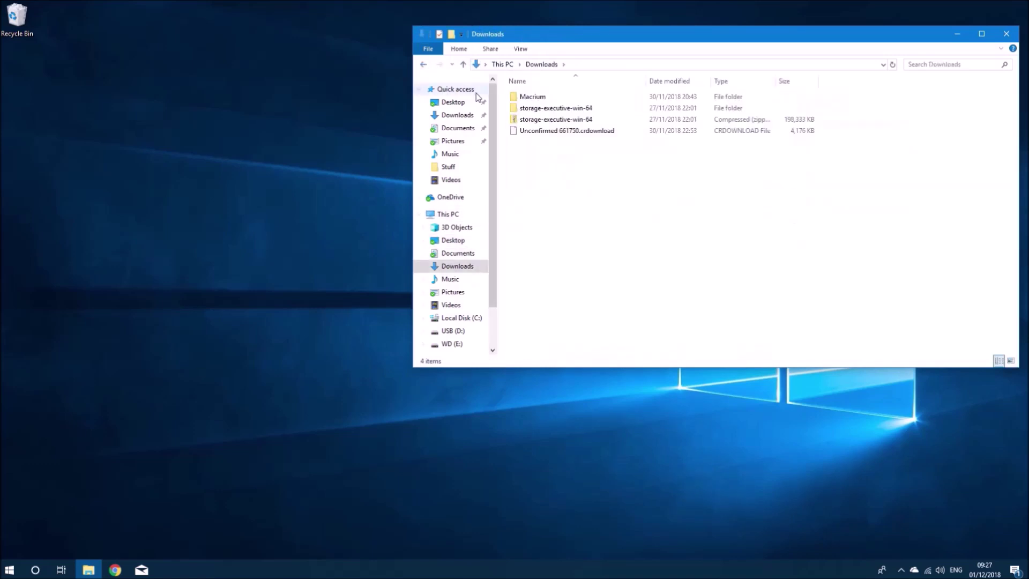
{"action": "left_click", "coordinate": [518, 133]}
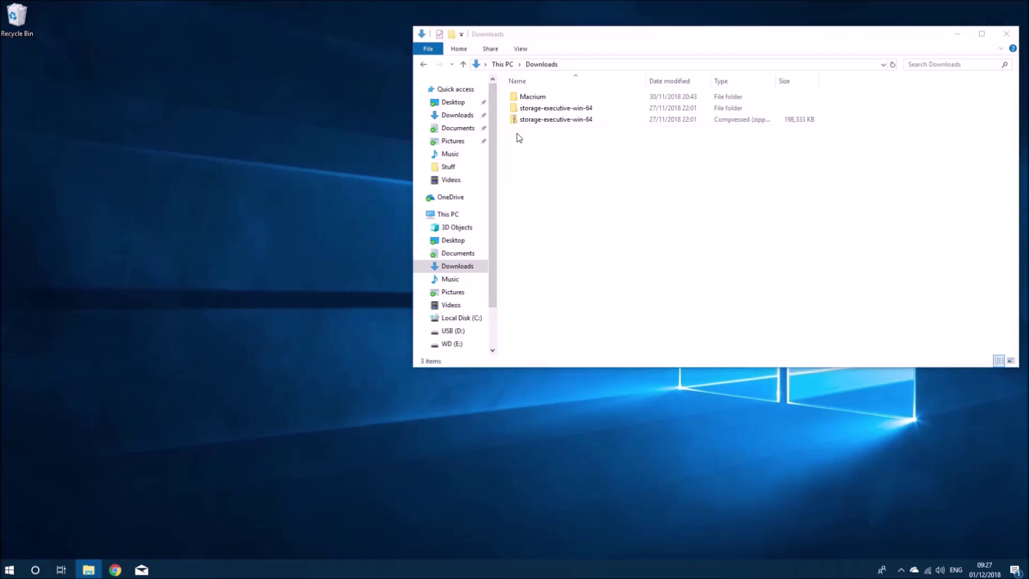
{"action": "left_click", "coordinate": [424, 64]}
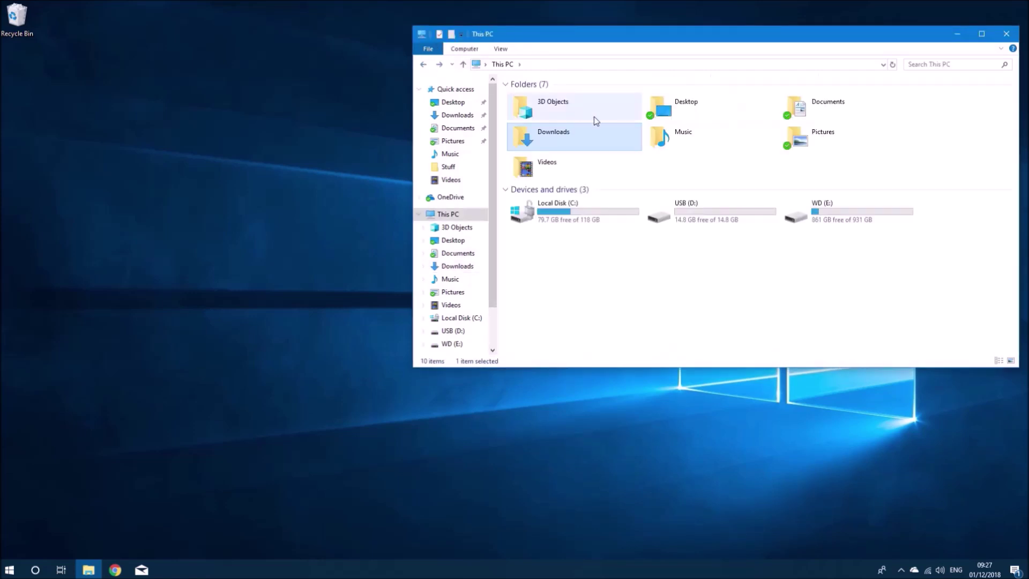
{"action": "double_click", "coordinate": [685, 140]}
{"action": "left_click", "coordinate": [424, 65]}
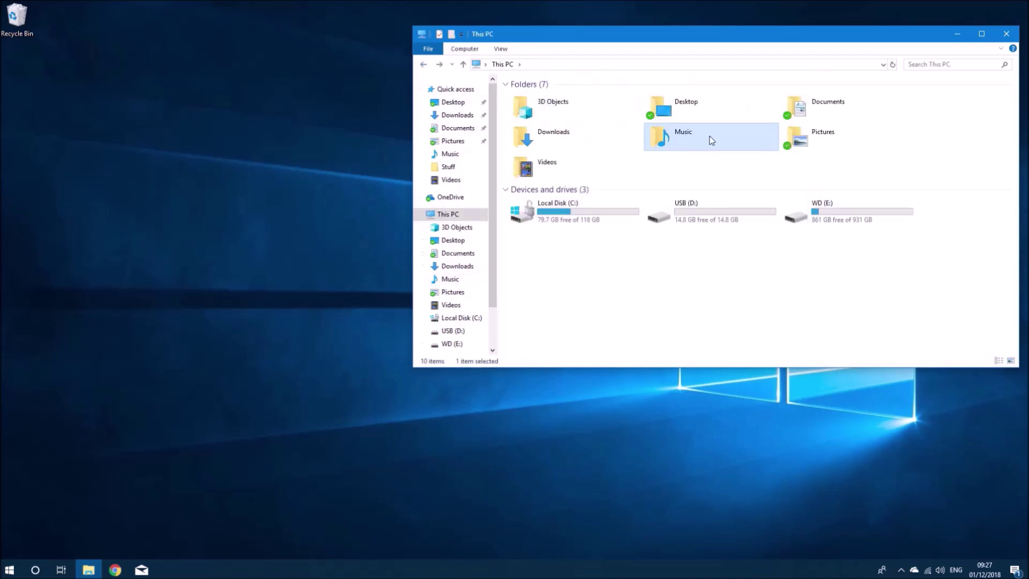
{"action": "double_click", "coordinate": [806, 140]}
{"action": "left_click", "coordinate": [423, 65]}
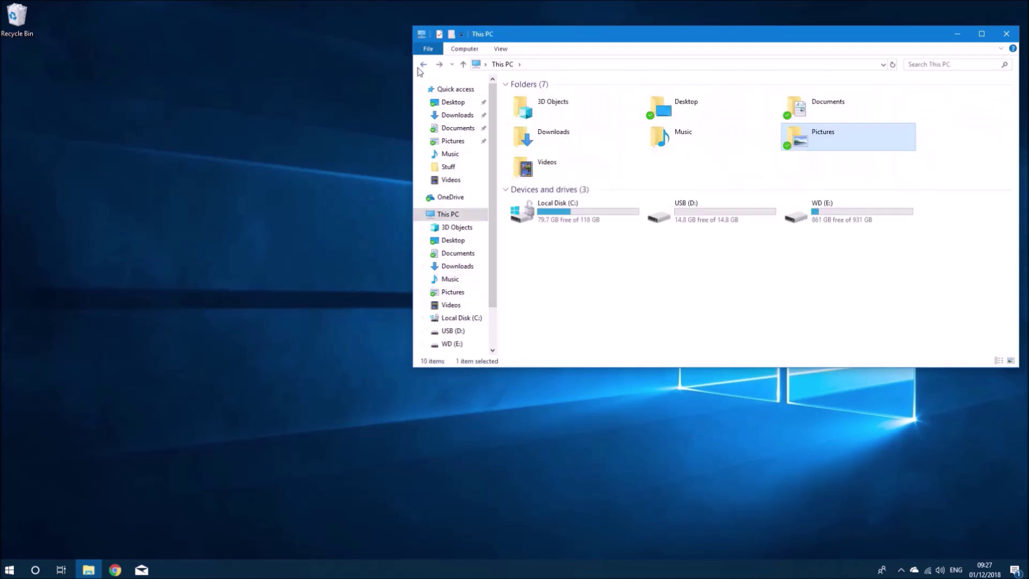
{"action": "double_click", "coordinate": [539, 165]}
{"action": "left_click", "coordinate": [423, 64]}
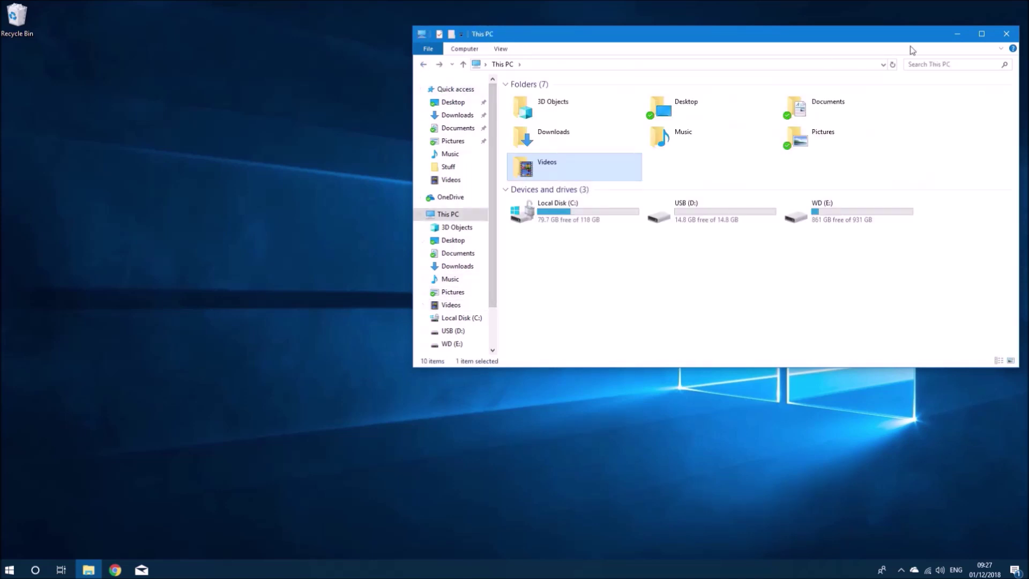
{"action": "left_click", "coordinate": [1006, 34]}
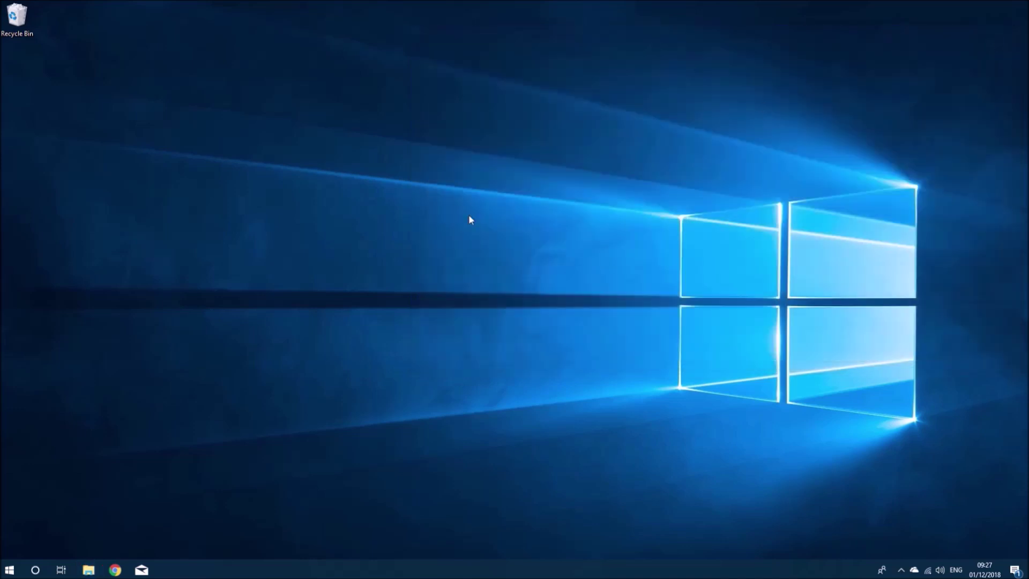
{"action": "right_click", "coordinate": [9, 570]}
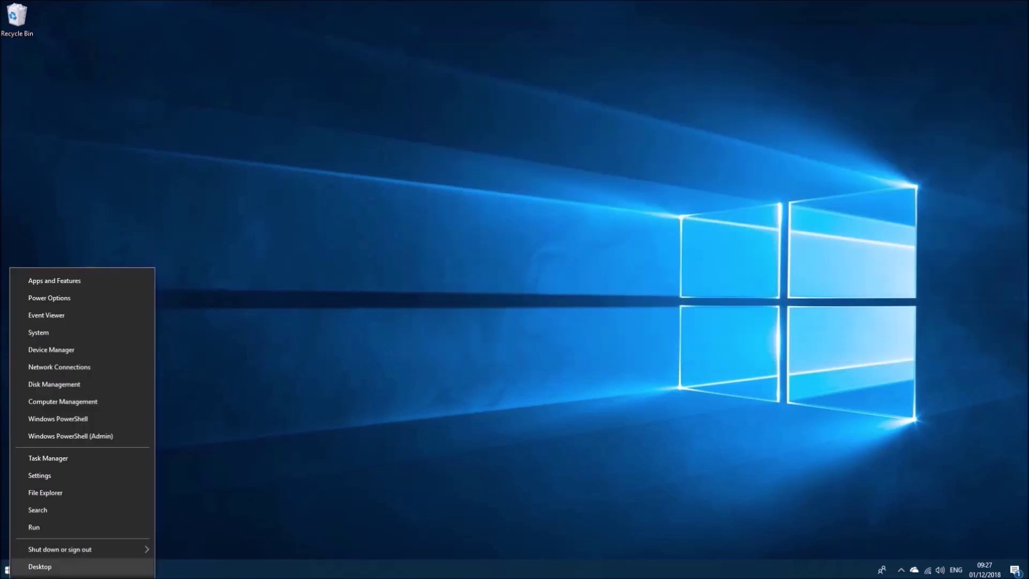
{"action": "left_click", "coordinate": [81, 389]}
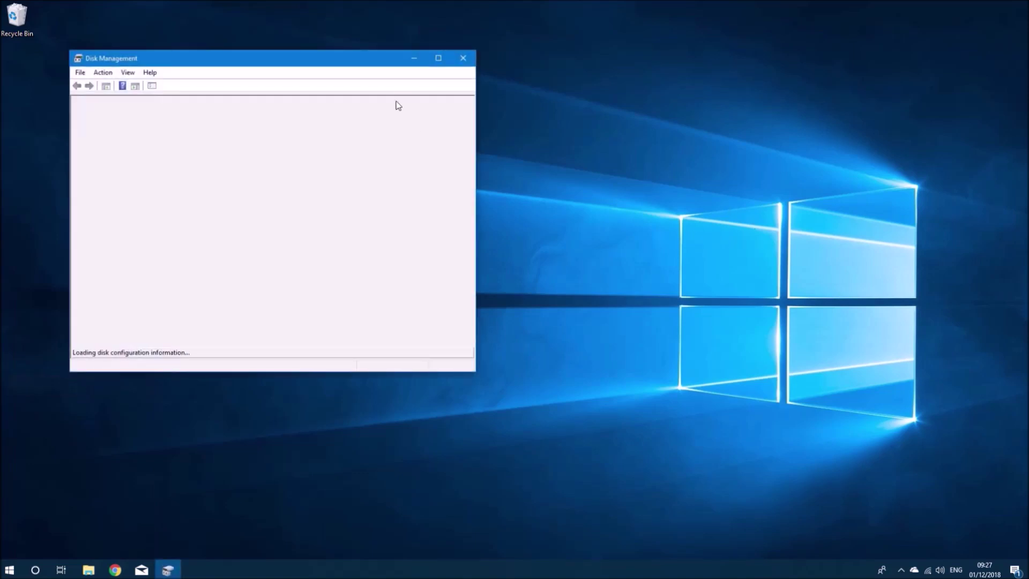
{"action": "left_click", "coordinate": [437, 59]}
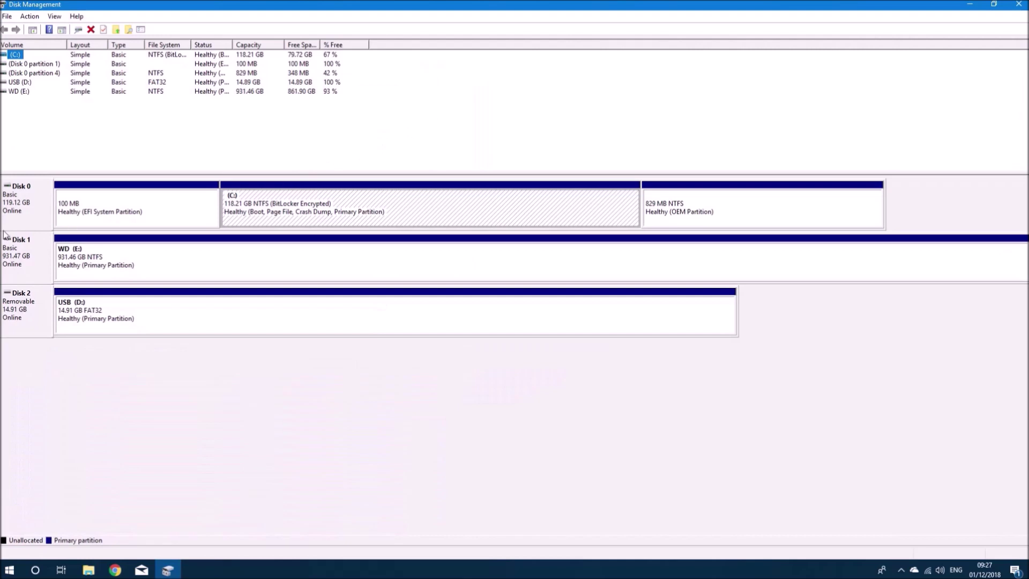
{"action": "left_click", "coordinate": [13, 214]}
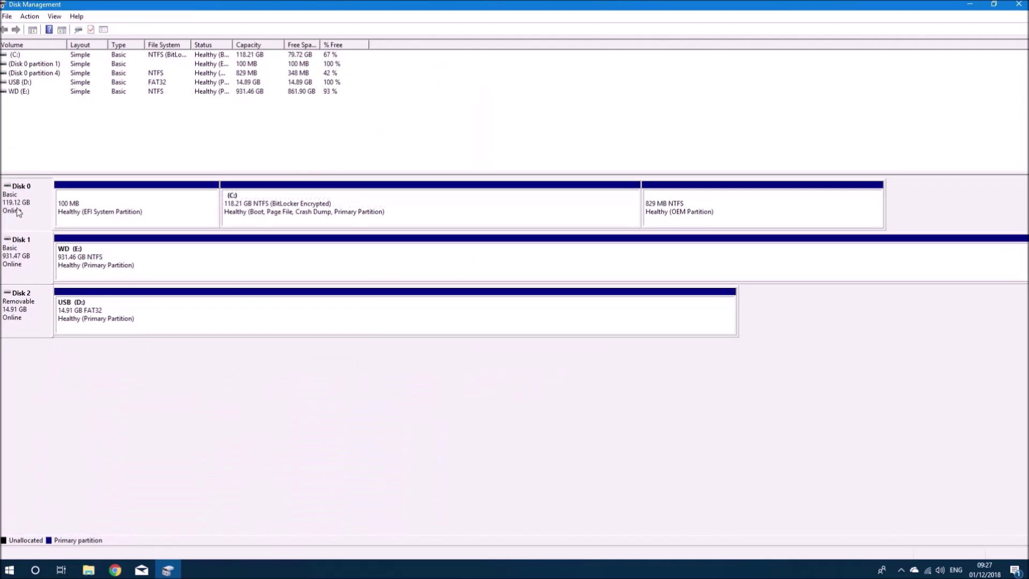
{"action": "left_click", "coordinate": [288, 213]}
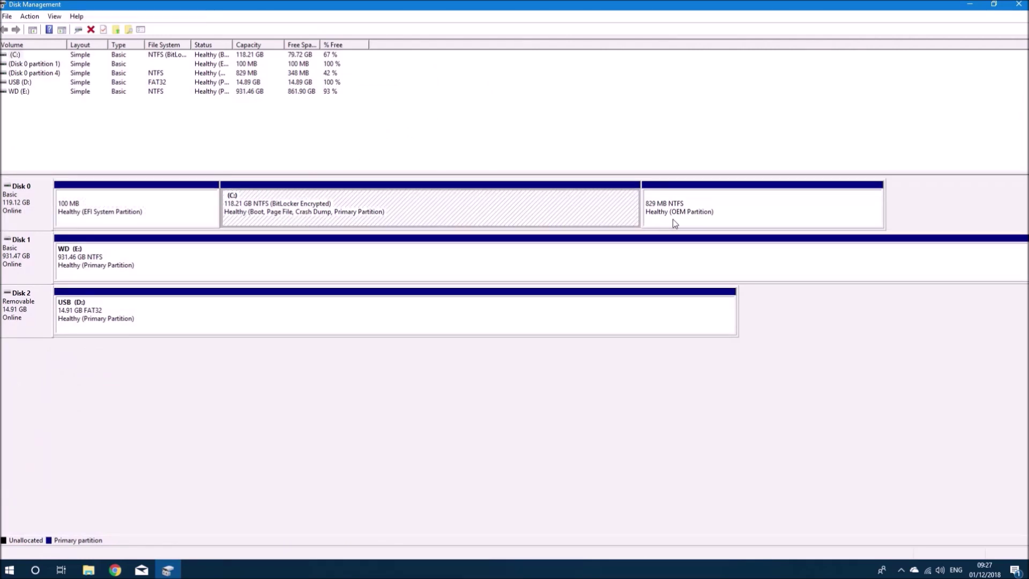
{"action": "left_click", "coordinate": [686, 226]}
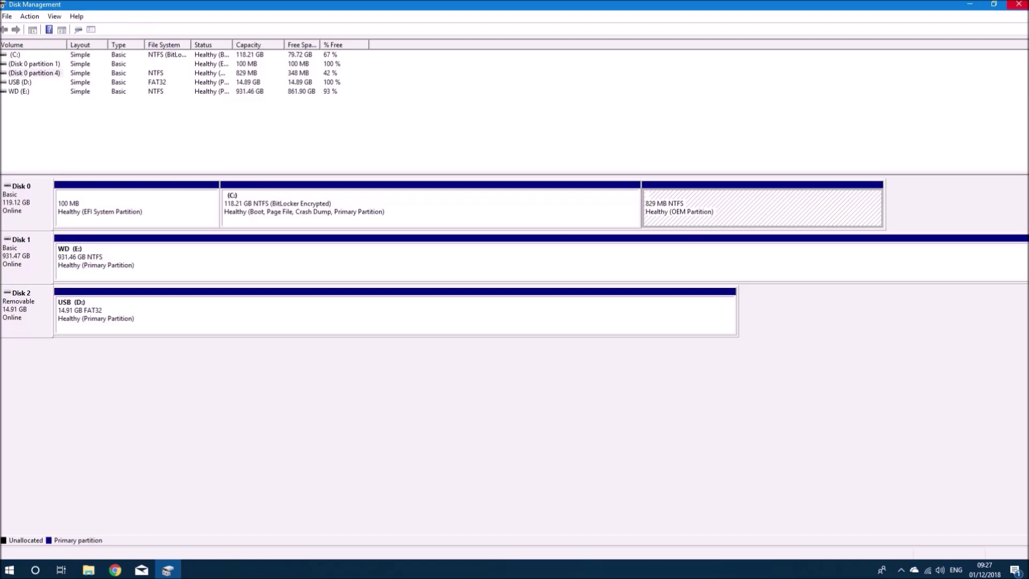
{"action": "left_click", "coordinate": [1018, 4]}
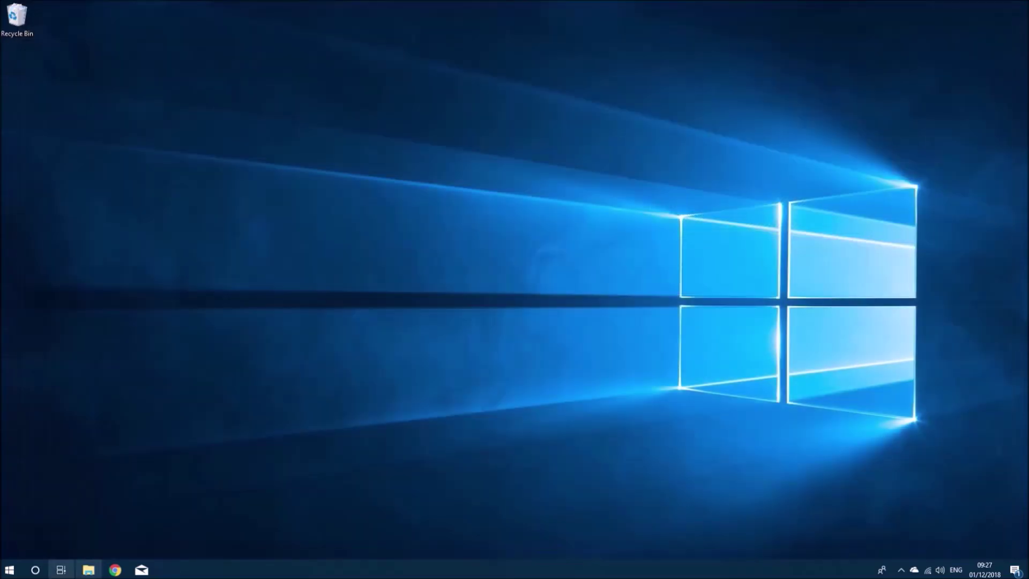
{"action": "right_click", "coordinate": [9, 569]}
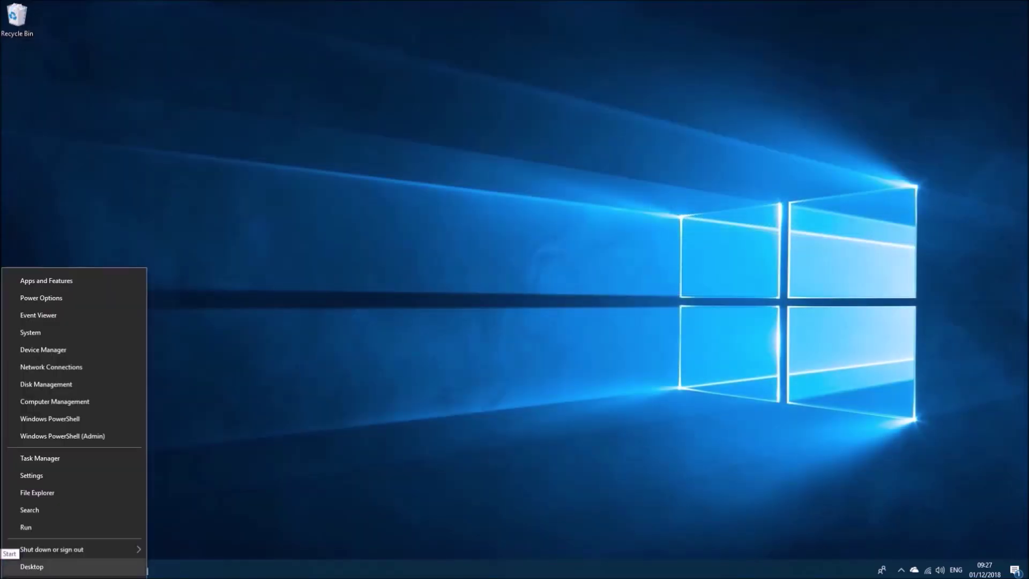
{"action": "left_click", "coordinate": [92, 281]}
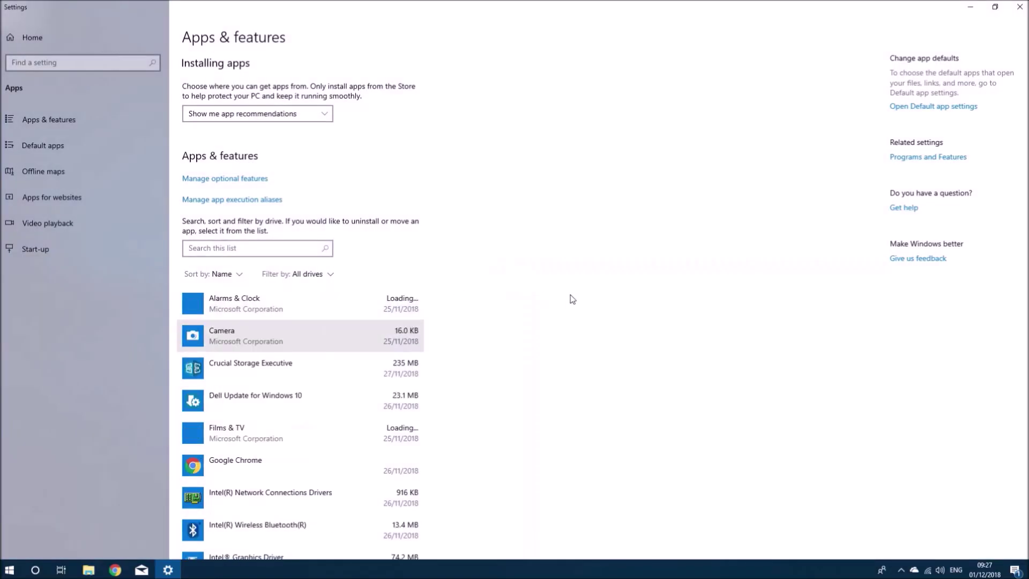
{"action": "scroll", "coordinate": [584, 298], "scroll_direction": "down", "scroll_amount": 3}
{"action": "scroll", "coordinate": [608, 296], "scroll_direction": "down", "scroll_amount": 20}
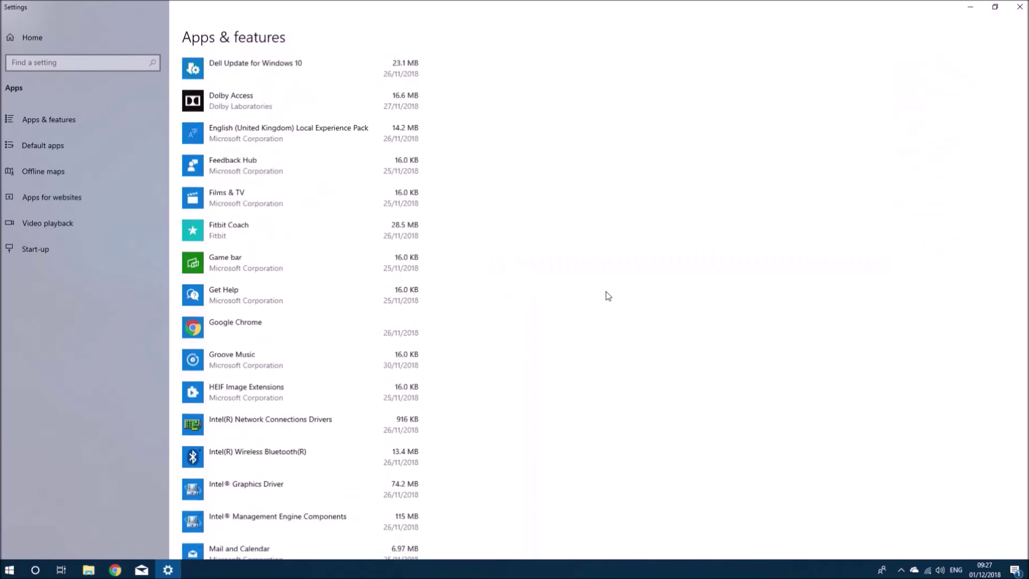
{"action": "scroll", "coordinate": [609, 296], "scroll_direction": "down", "scroll_amount": 6}
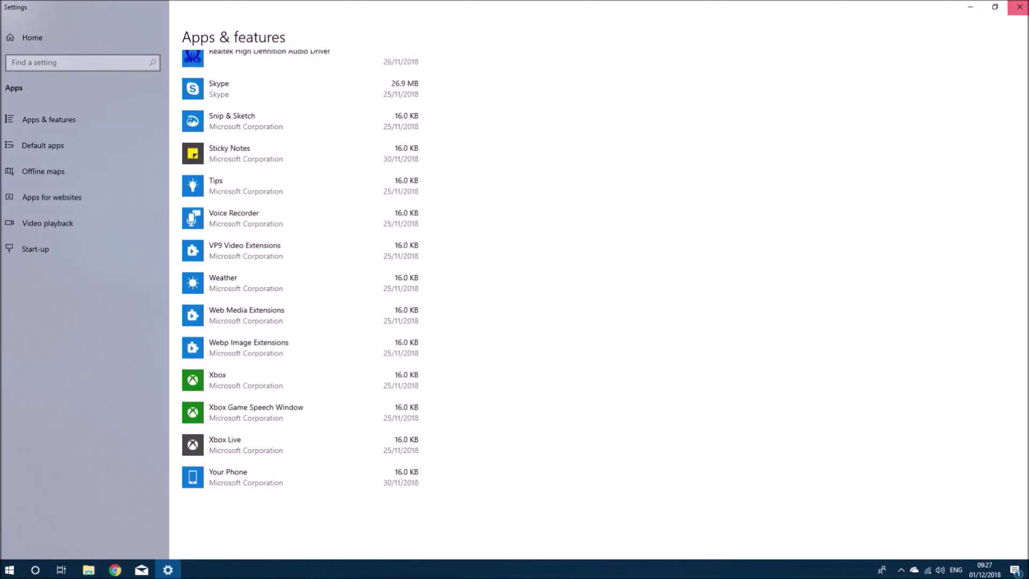
{"action": "left_click", "coordinate": [1019, 7]}
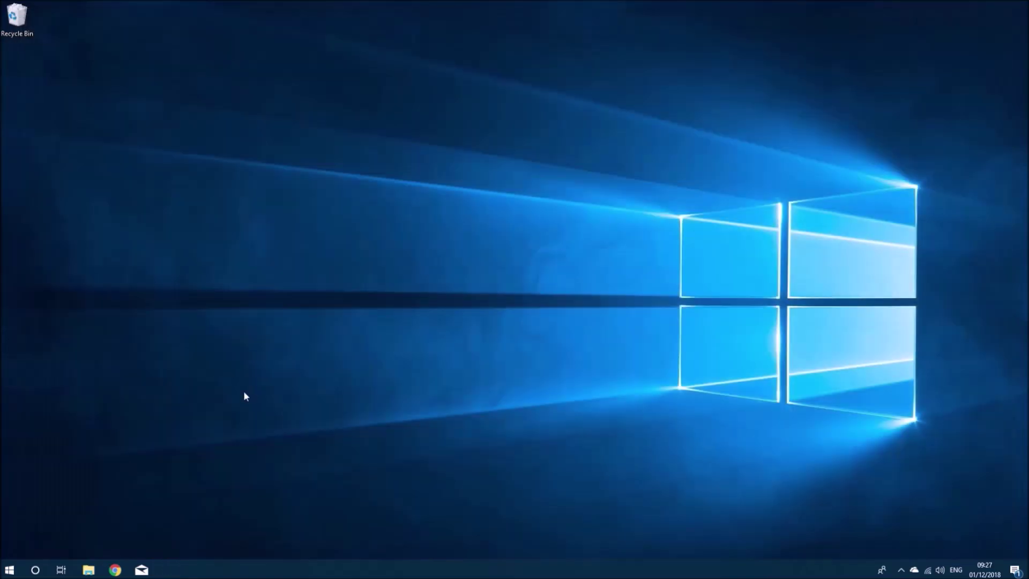
Run v7.2.3906_reflect_setup_free_x64 from the Downloads\Macrium folder in File Explorer
{"action": "left_click", "coordinate": [95, 570]}
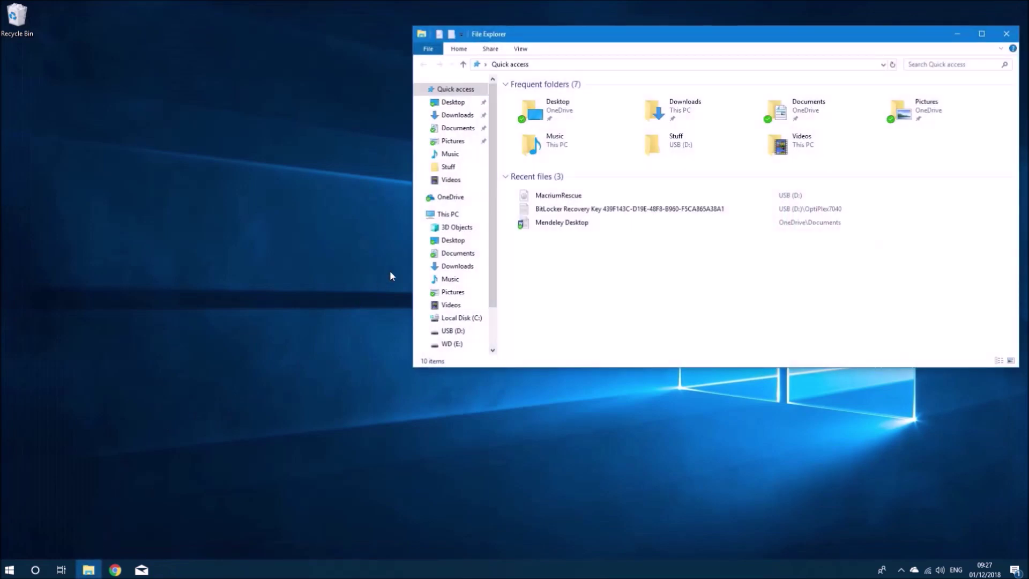
{"action": "left_click", "coordinate": [447, 215]}
{"action": "left_click", "coordinate": [695, 114]}
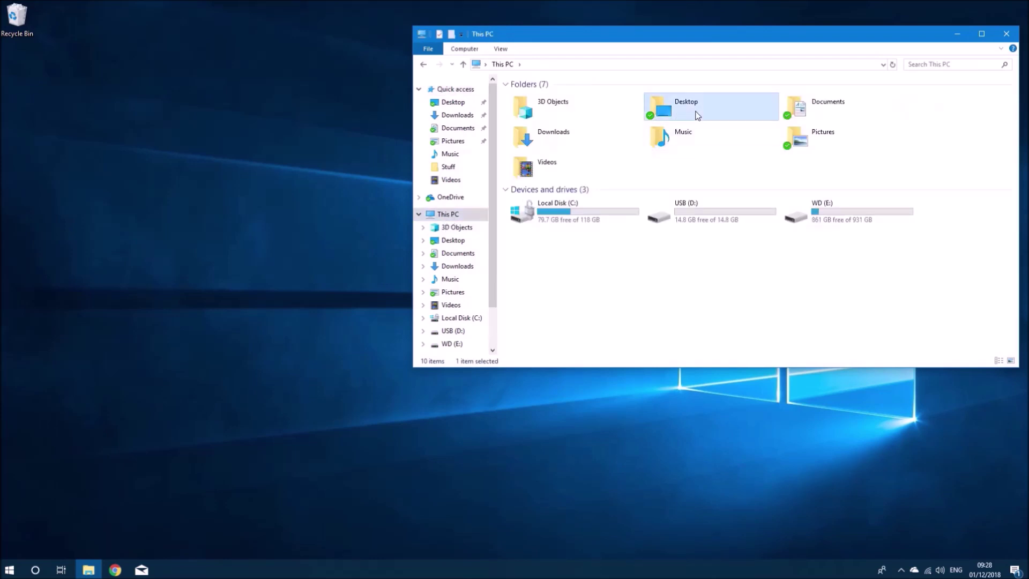
{"action": "double_click", "coordinate": [609, 127]}
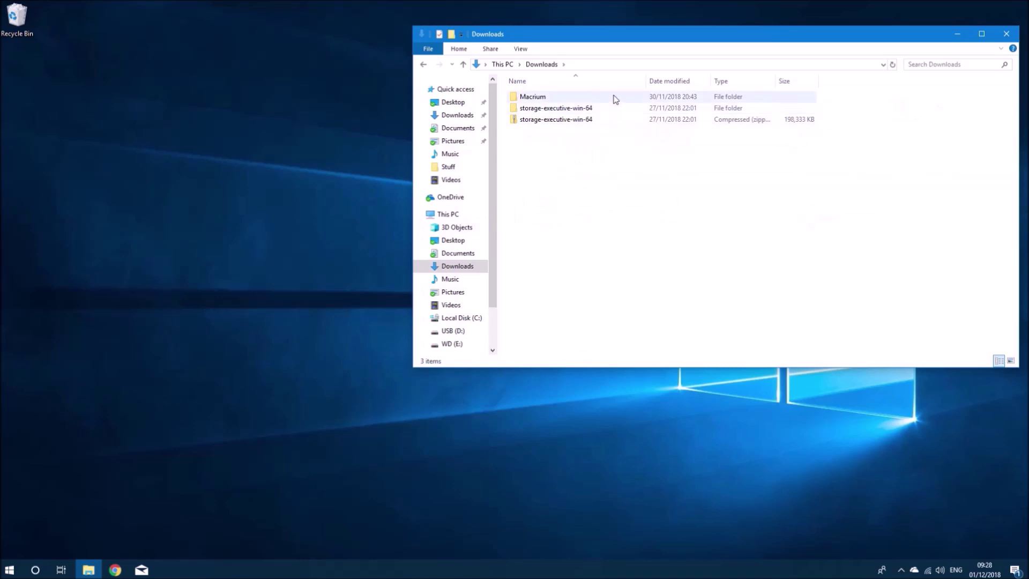
{"action": "double_click", "coordinate": [612, 97]}
{"action": "left_click", "coordinate": [615, 100]}
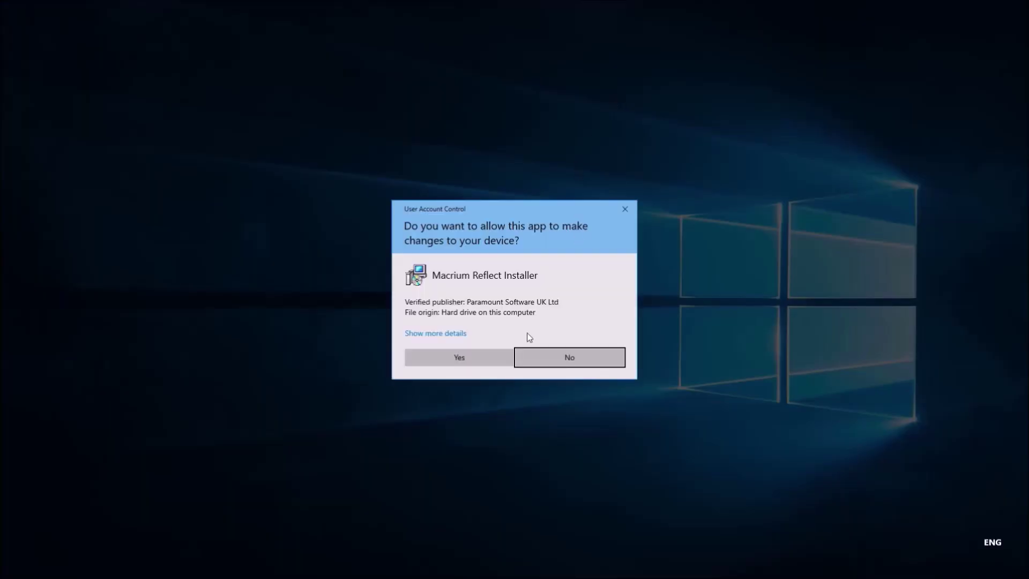
Allow the installer to run, extract the setup files and accept the licence agreement
{"action": "left_click", "coordinate": [500, 354]}
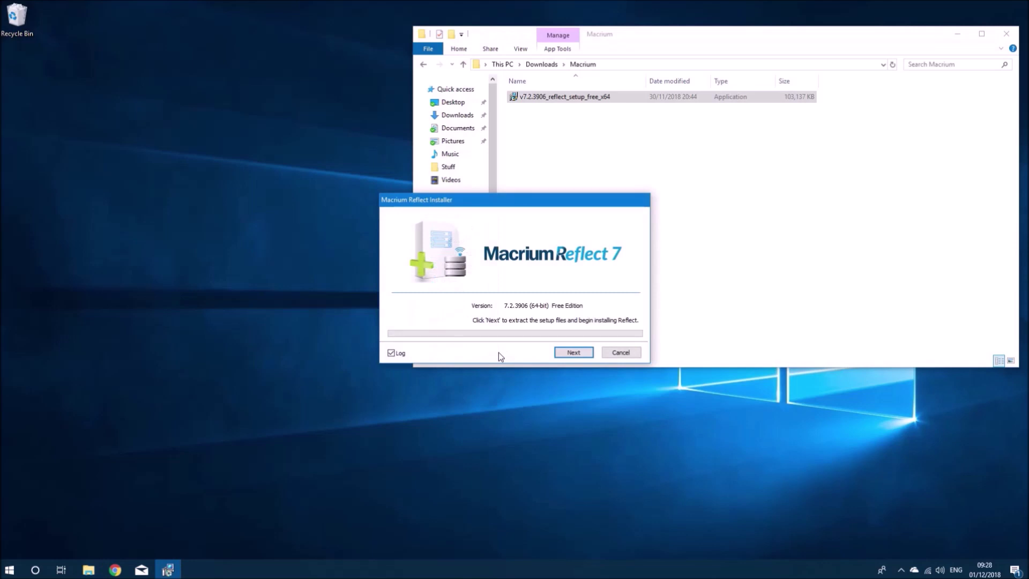
{"action": "left_click", "coordinate": [564, 352]}
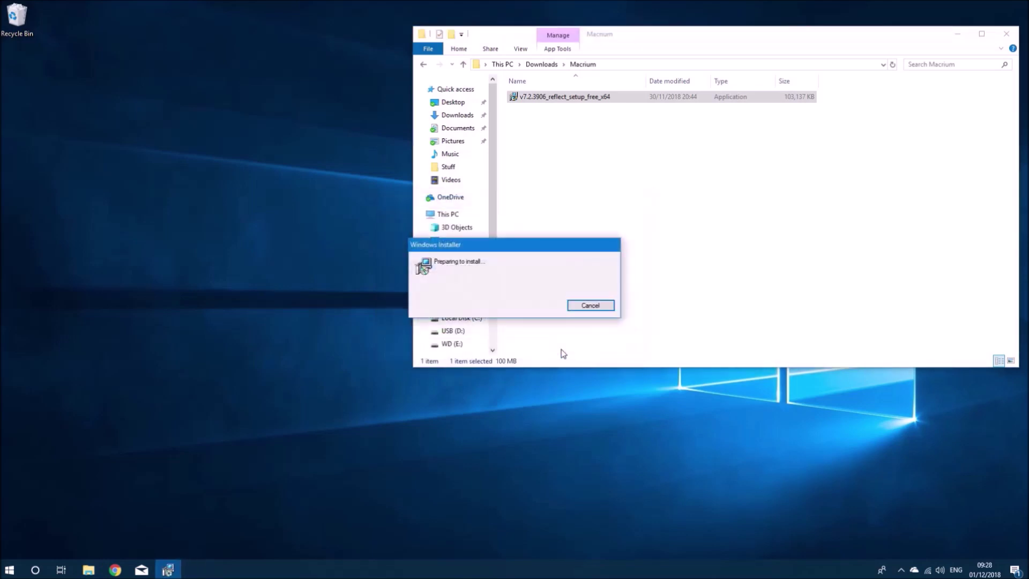
{"action": "left_click", "coordinate": [1006, 33]}
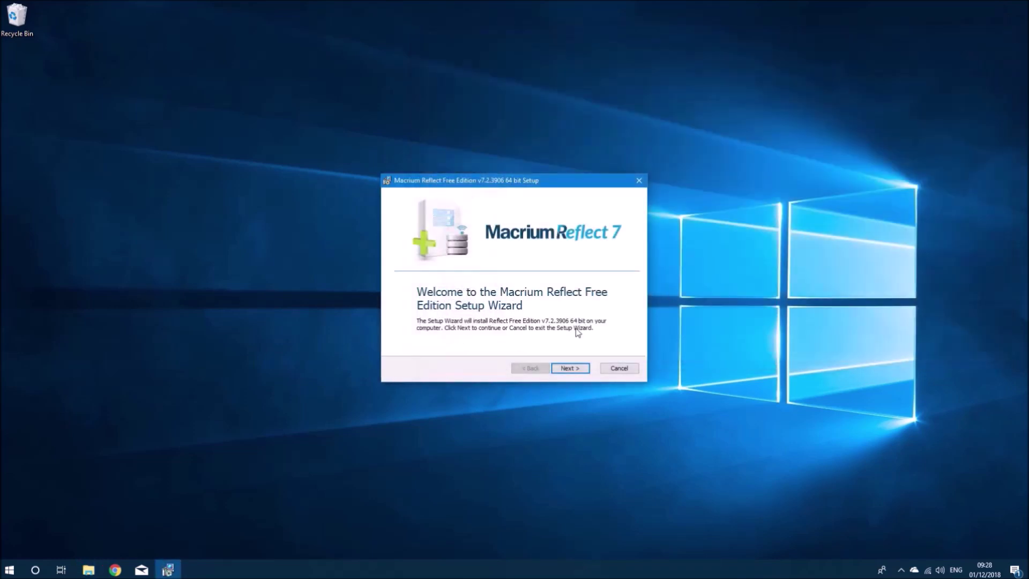
{"action": "left_click", "coordinate": [575, 369]}
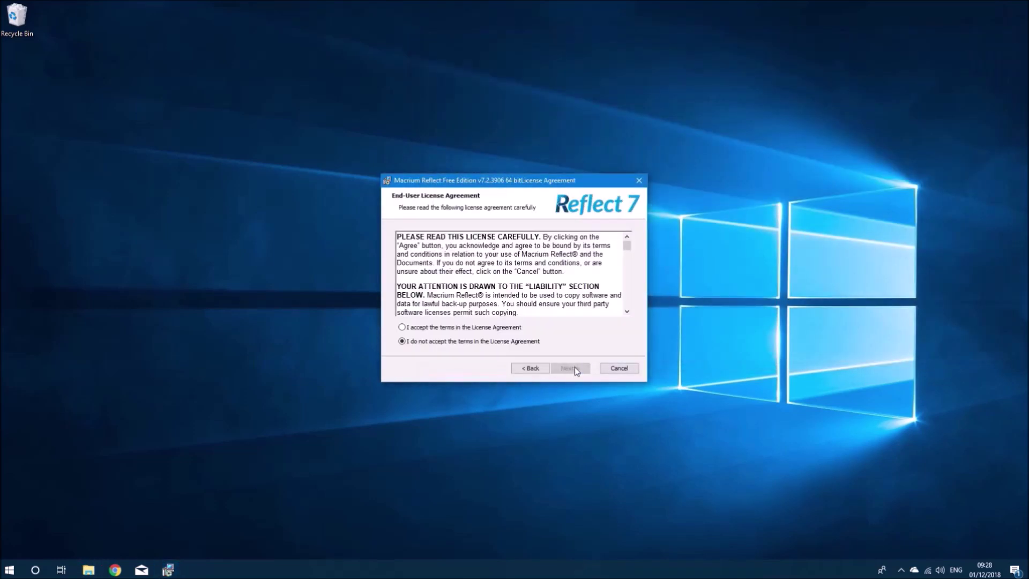
{"action": "left_click", "coordinate": [537, 333]}
{"action": "left_click", "coordinate": [570, 375]}
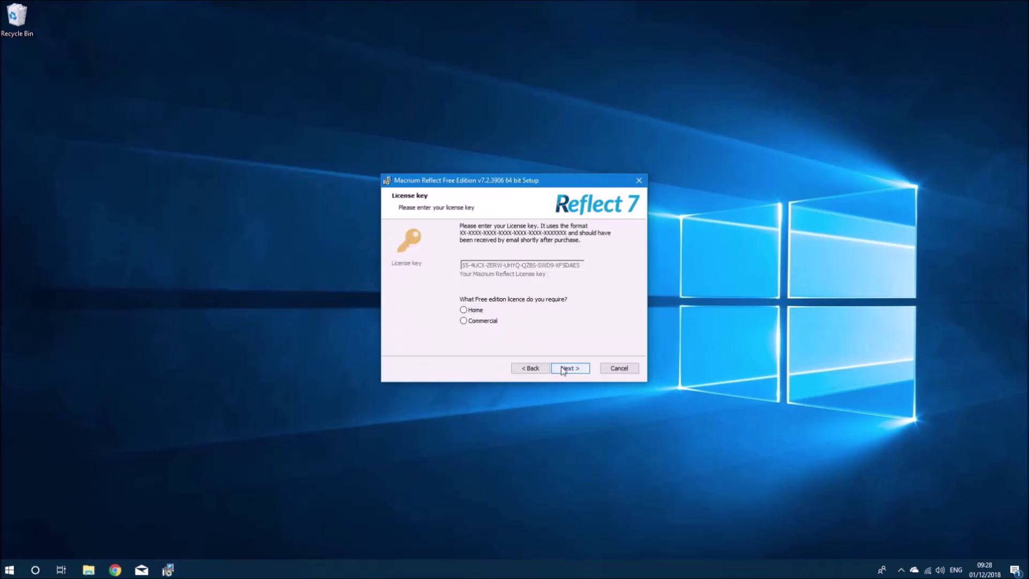
Choose the Home licence, skip registration, install, and finish with Reflect launching
{"action": "left_click", "coordinate": [485, 311]}
{"action": "left_click", "coordinate": [571, 369]}
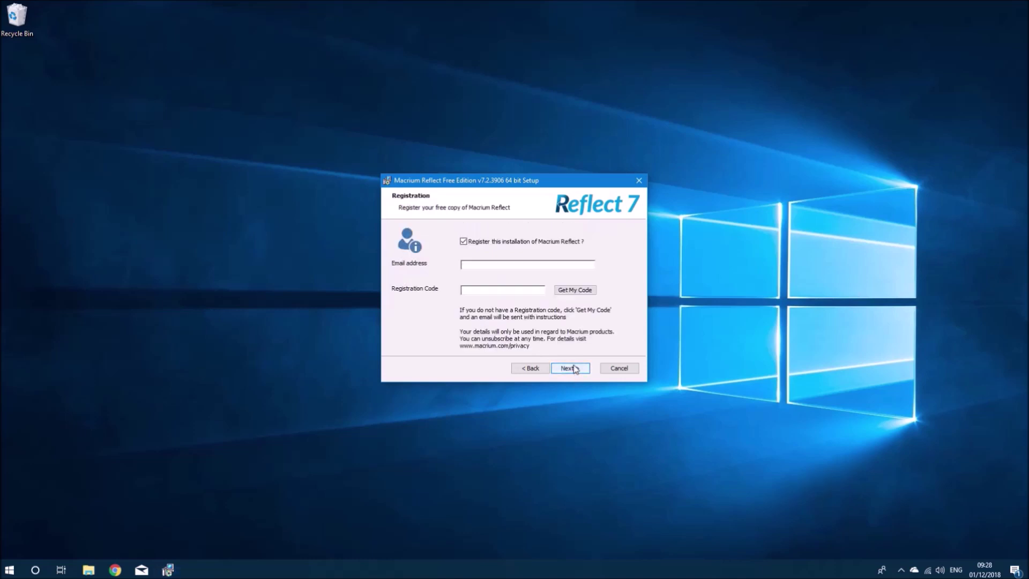
{"action": "left_click", "coordinate": [544, 246]}
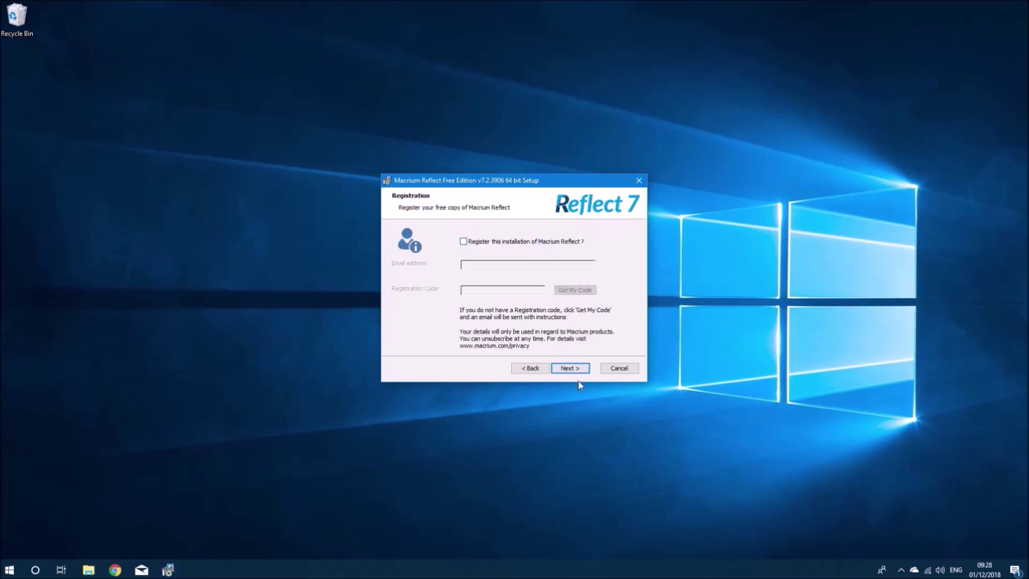
{"action": "left_click", "coordinate": [572, 369]}
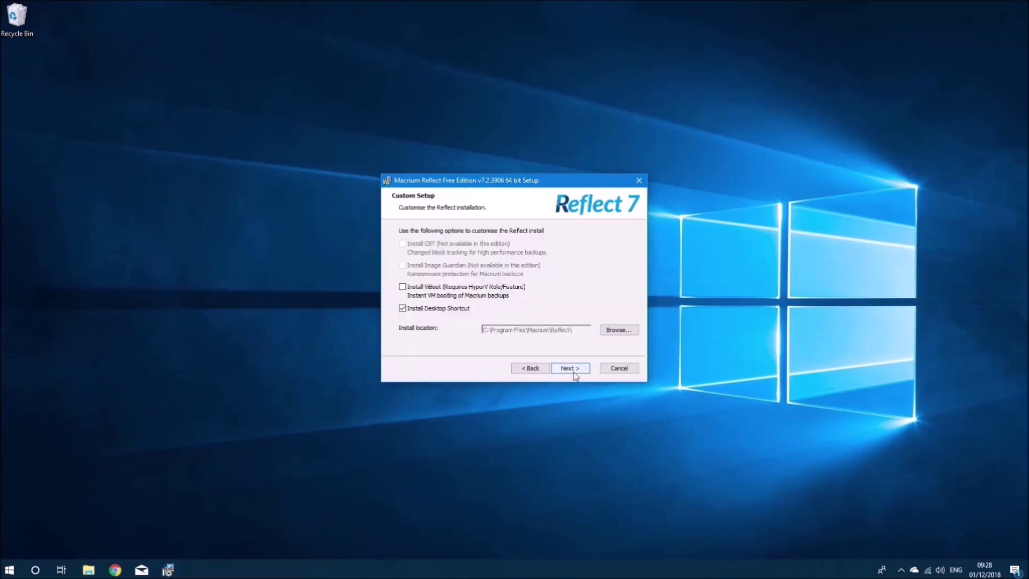
{"action": "left_click", "coordinate": [573, 371]}
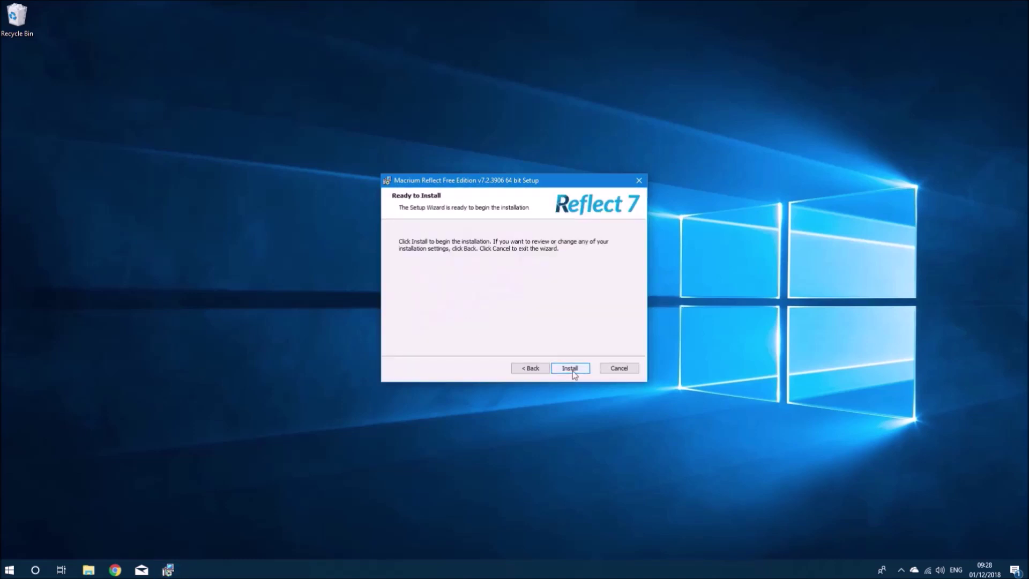
{"action": "left_click", "coordinate": [544, 368]}
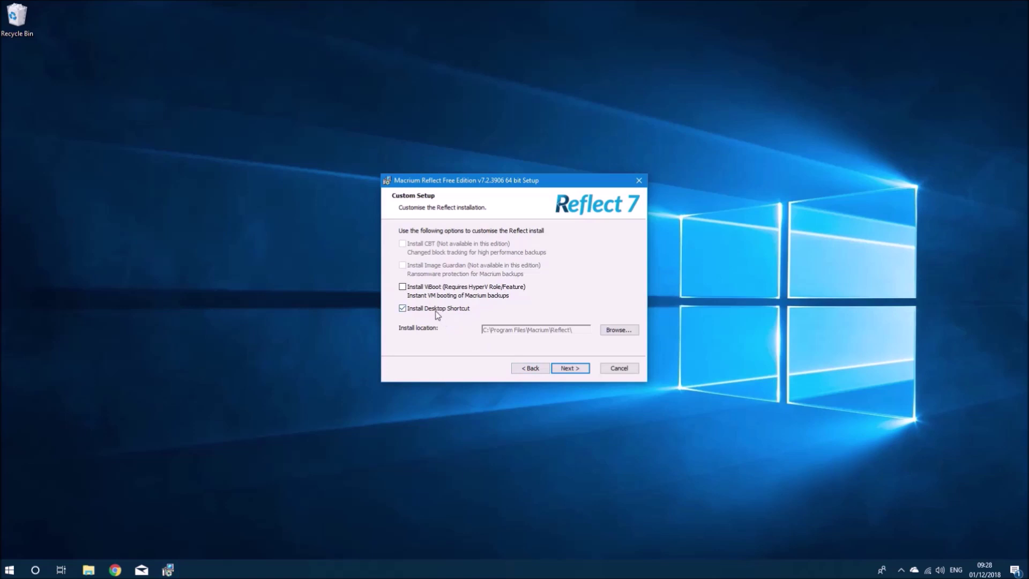
{"action": "left_click", "coordinate": [582, 368]}
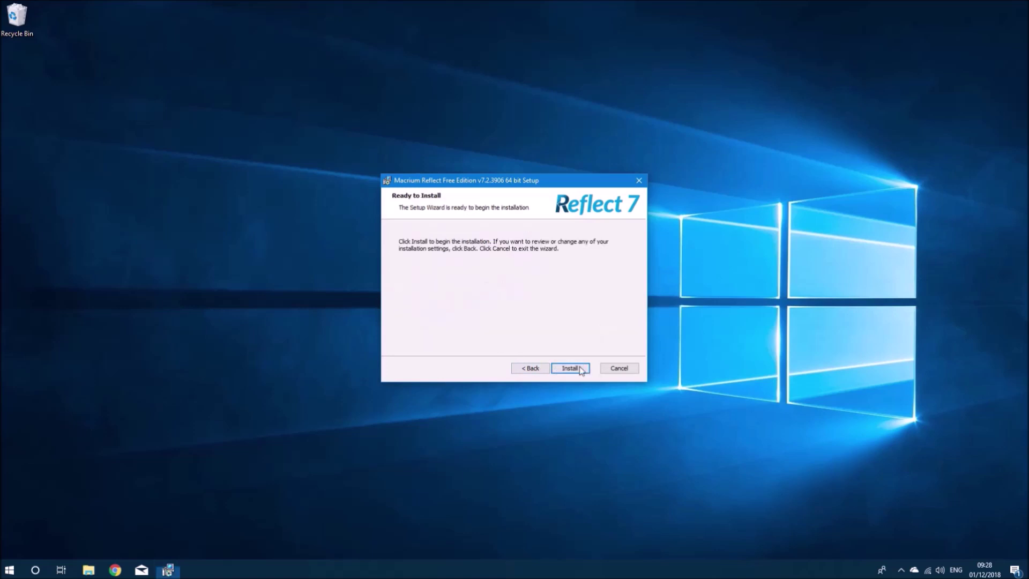
{"action": "left_click", "coordinate": [581, 369]}
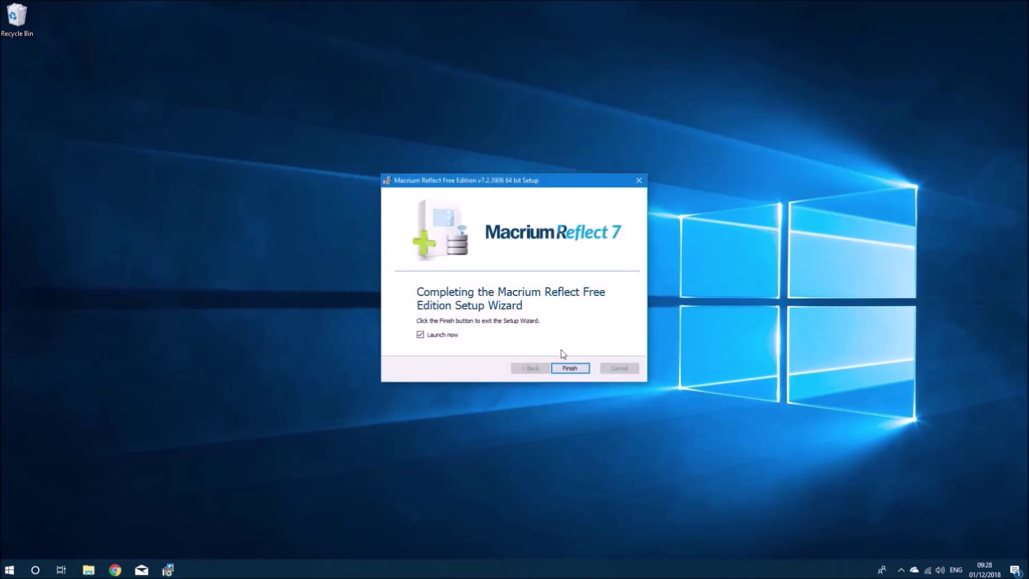
{"action": "left_click", "coordinate": [570, 368]}
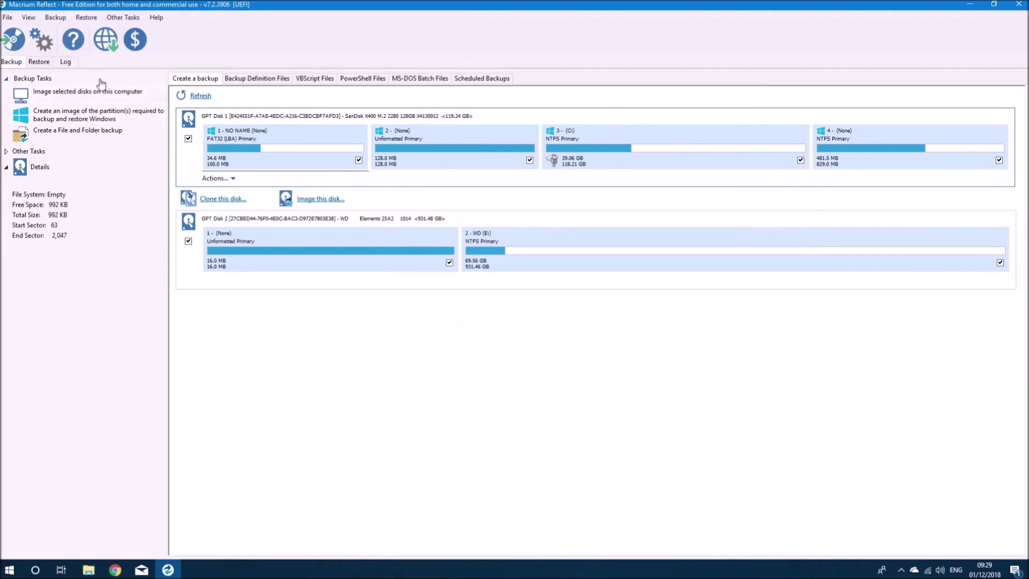
Start a Windows disk image targeting a new E:\OptiPlex7040\win1809 folder
{"action": "left_click", "coordinate": [62, 17]}
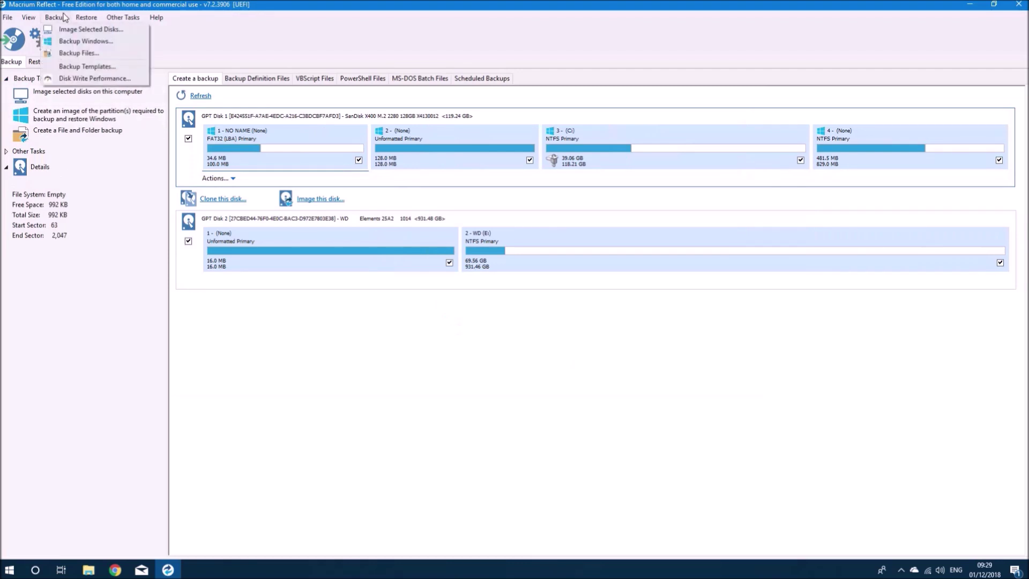
{"action": "left_click", "coordinate": [90, 42]}
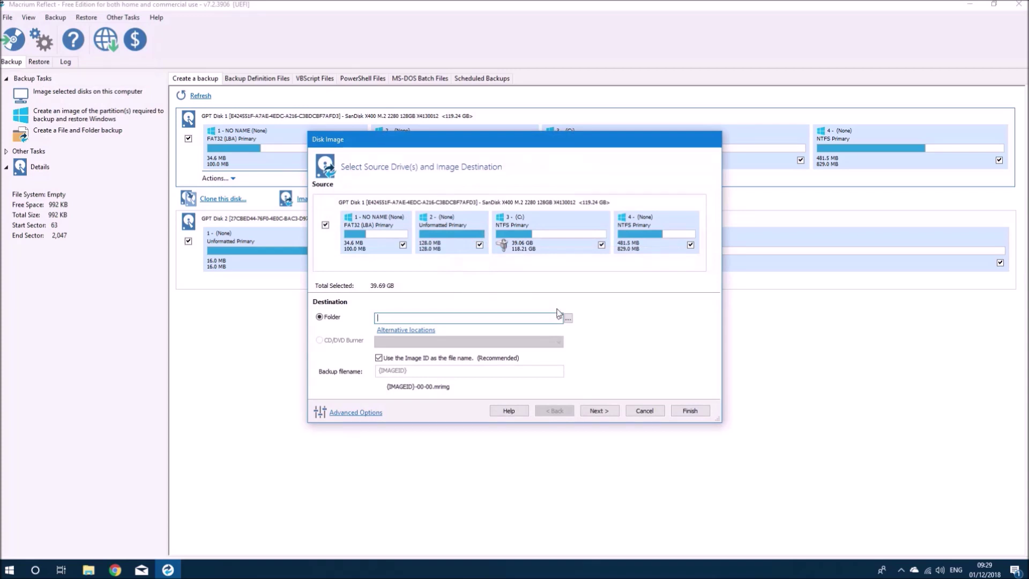
{"action": "left_click", "coordinate": [568, 318]}
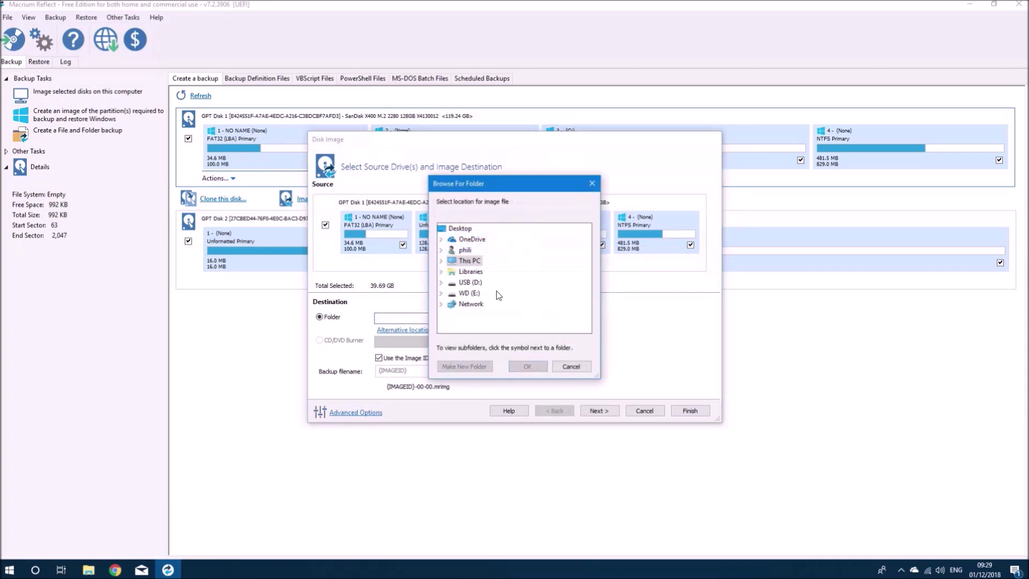
{"action": "double_click", "coordinate": [474, 294]}
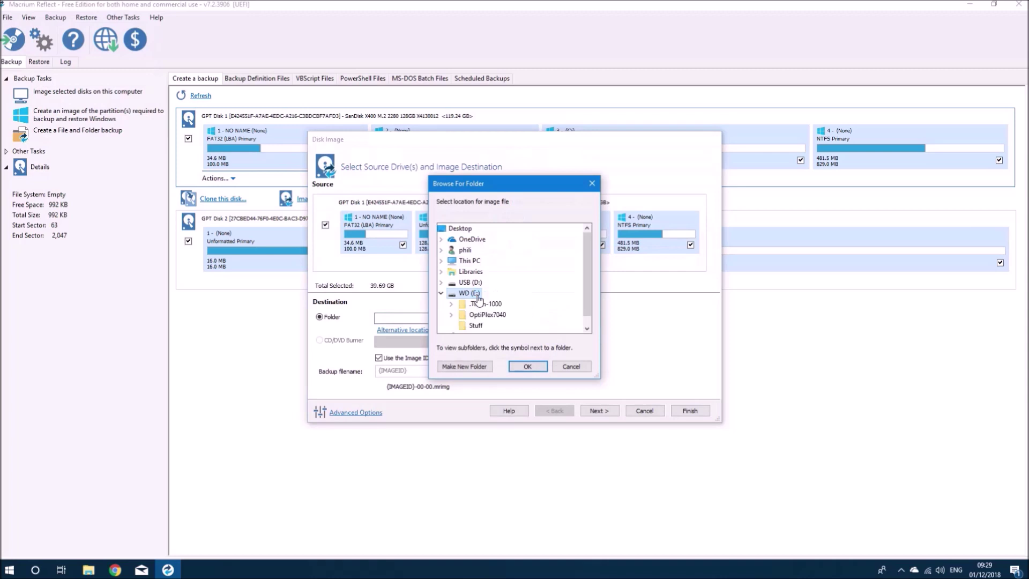
{"action": "double_click", "coordinate": [487, 315]}
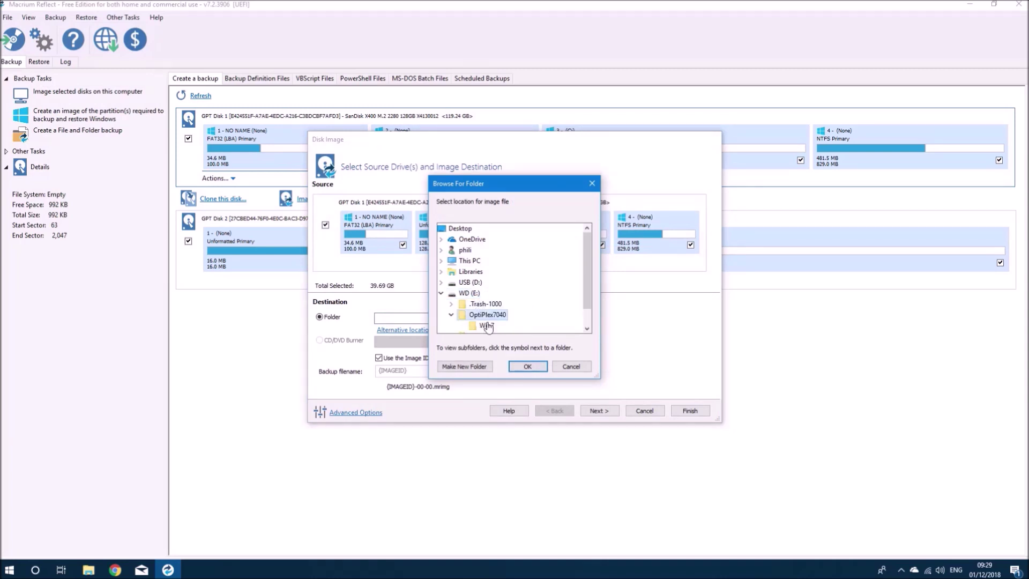
{"action": "left_click", "coordinate": [480, 367]}
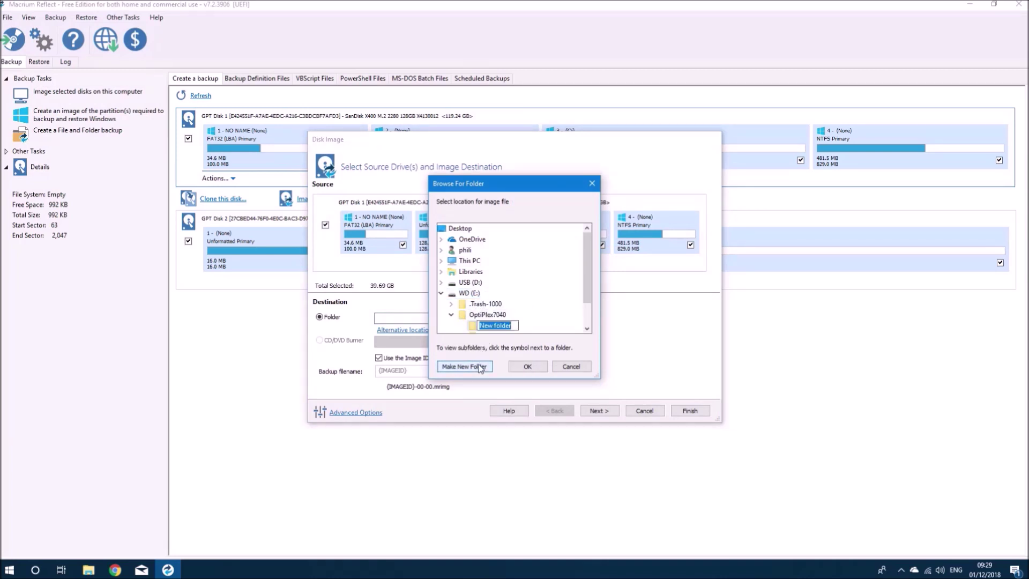
{"action": "type", "text": "win1809"}
{"action": "key", "text": "Return"}
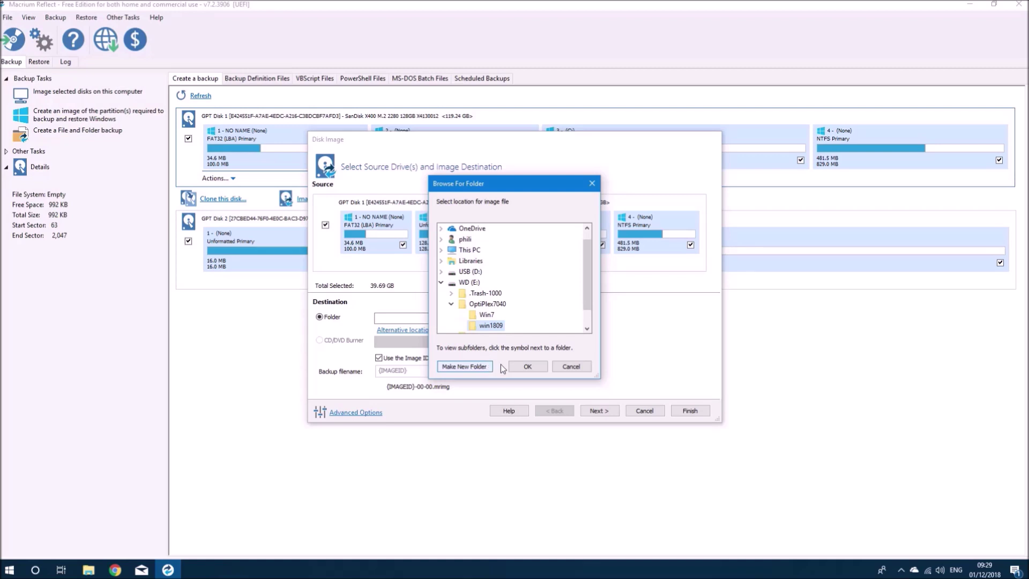
{"action": "left_click", "coordinate": [517, 366]}
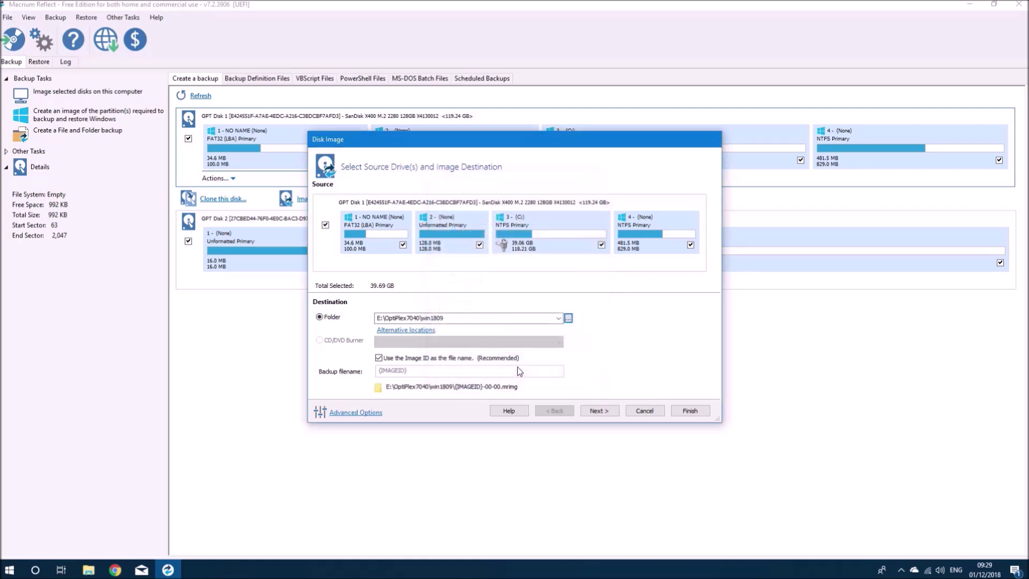
Finish the imaging wizard and save it as the My Backup definition, running it now
{"action": "left_click", "coordinate": [596, 411]}
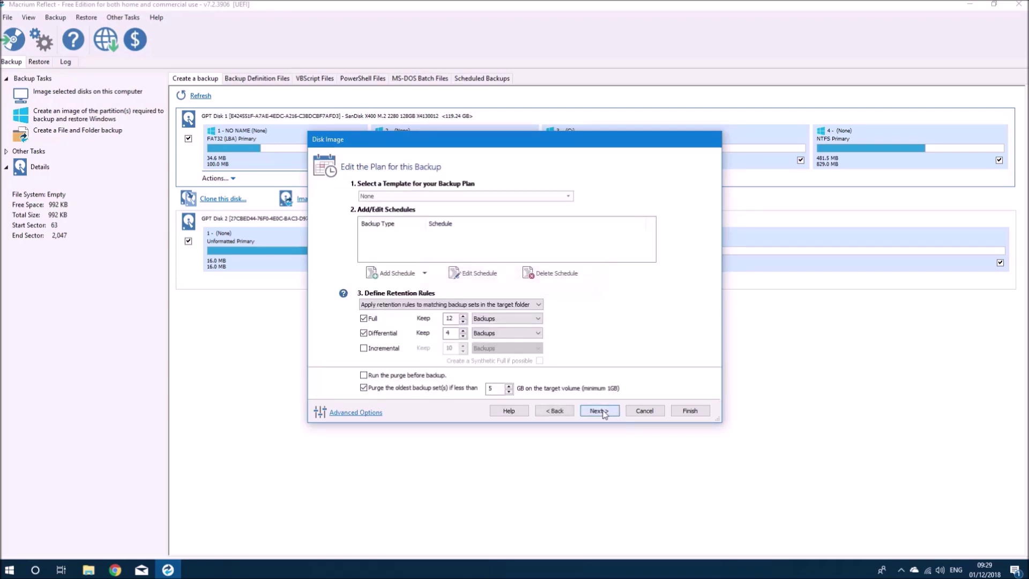
{"action": "left_click", "coordinate": [599, 411]}
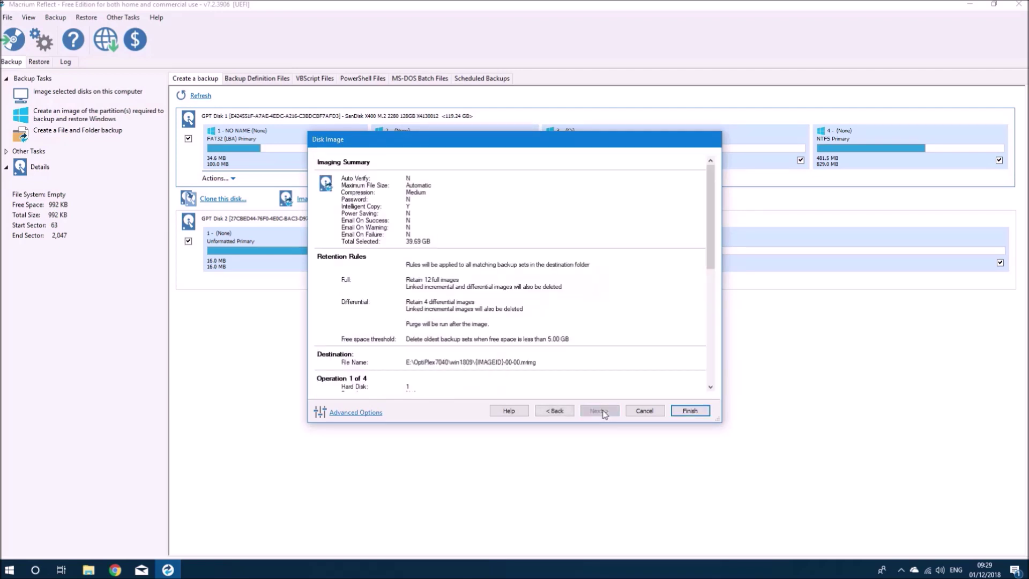
{"action": "left_click", "coordinate": [674, 412]}
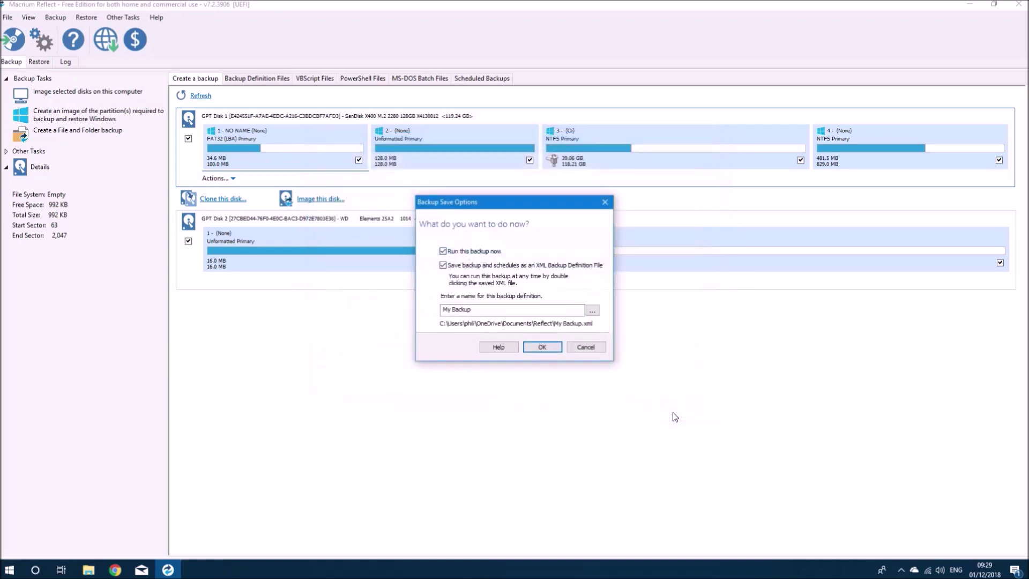
{"action": "left_click", "coordinate": [541, 348]}
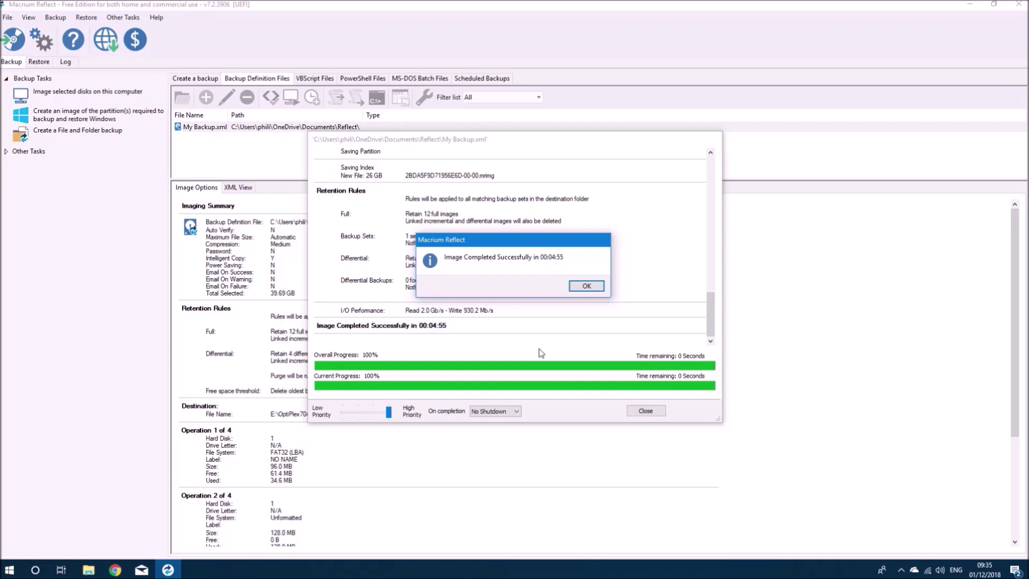
Dismiss the Image Completed Successfully message and close the backup progress window
{"action": "left_click", "coordinate": [587, 286]}
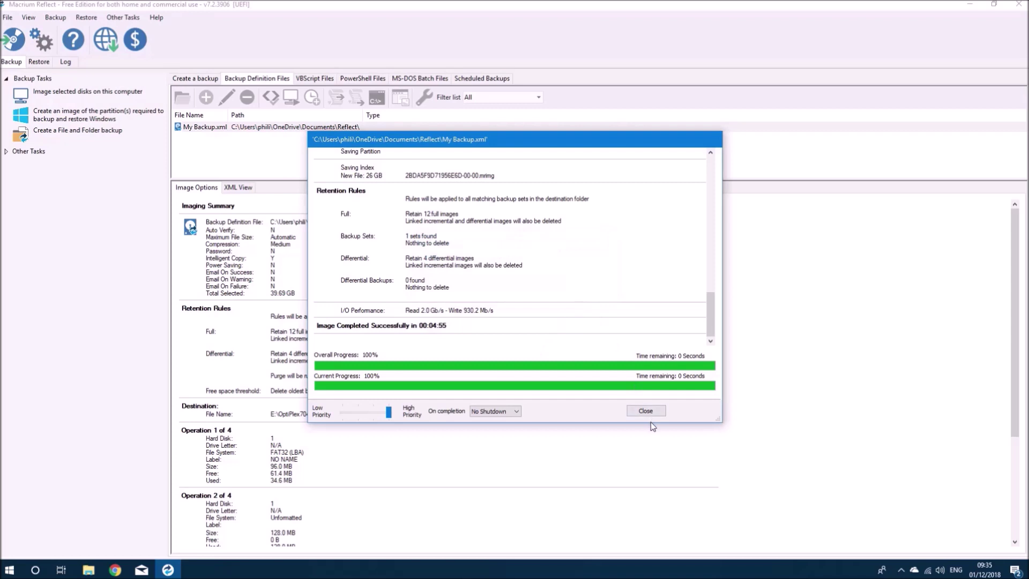
{"action": "left_click", "coordinate": [646, 411]}
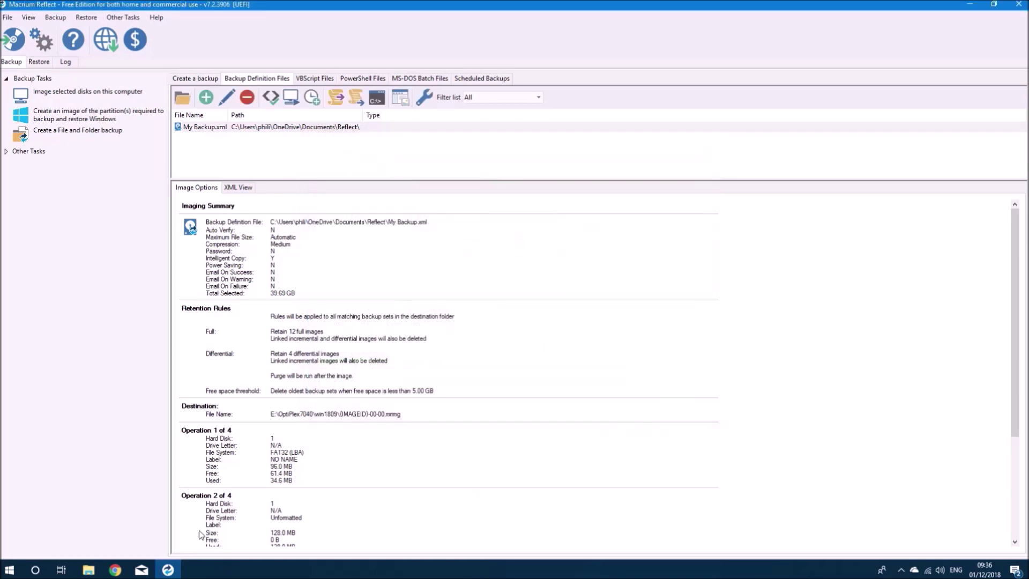
Set up ISO rescue media to be saved on USB (D:) as MacriumRescue.iso
{"action": "left_click", "coordinate": [18, 54]}
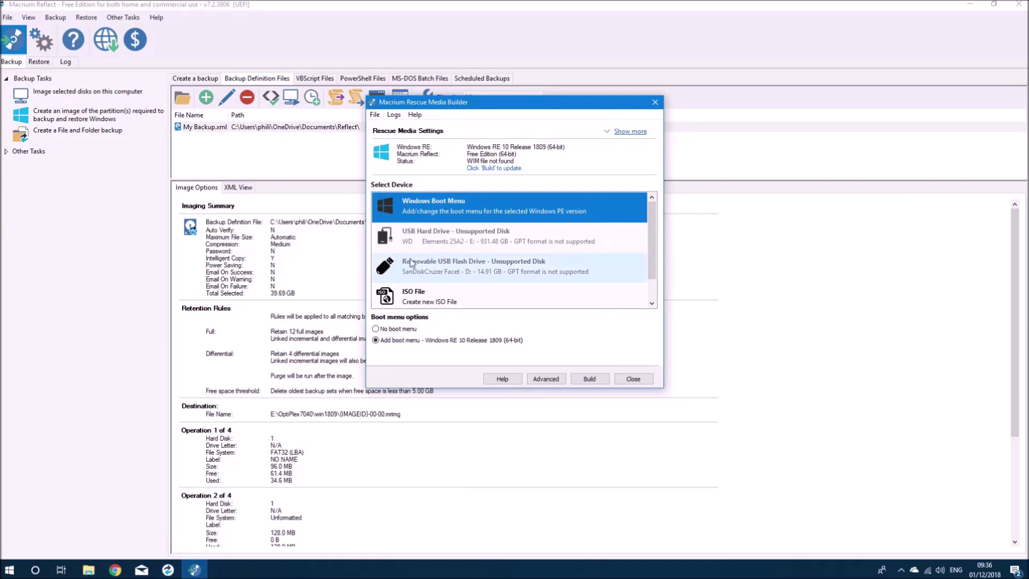
{"action": "left_click", "coordinate": [450, 289]}
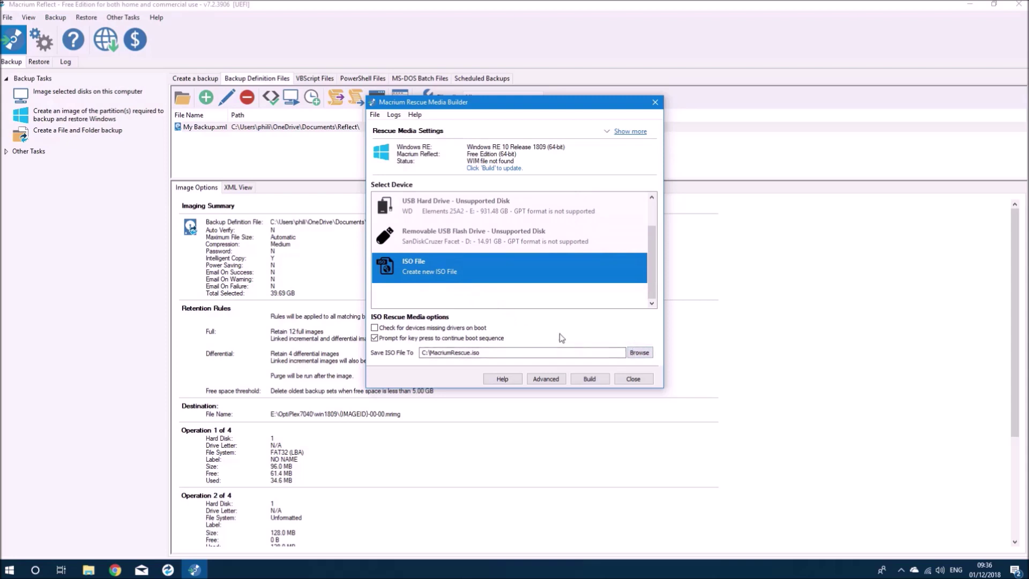
{"action": "left_click", "coordinate": [638, 353]}
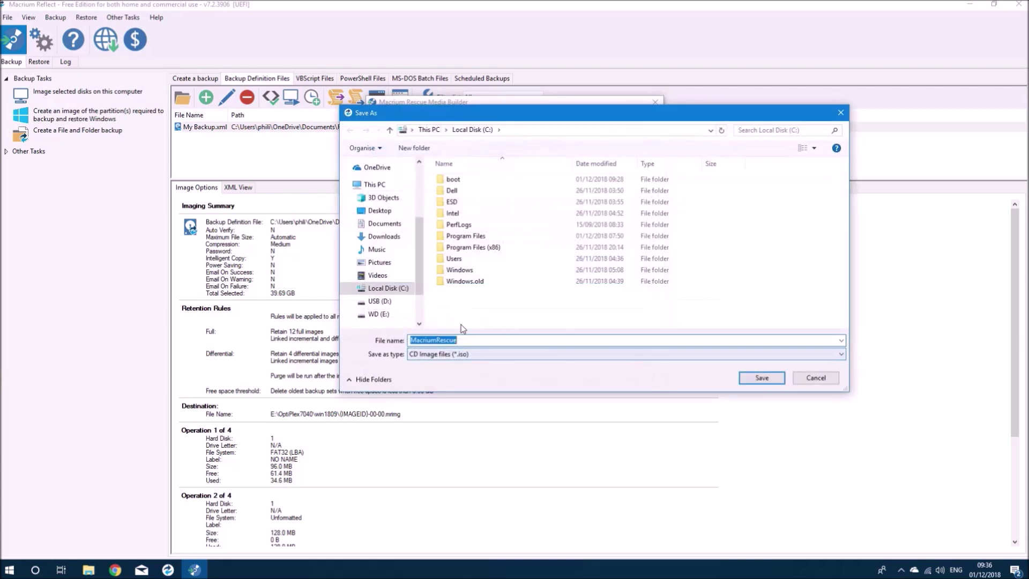
{"action": "left_click", "coordinate": [392, 305]}
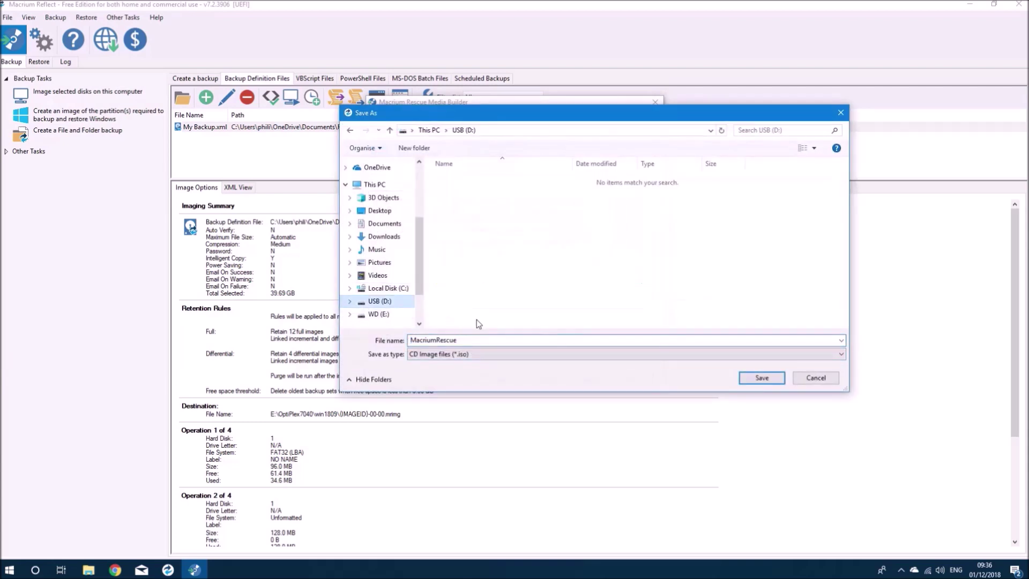
{"action": "left_click", "coordinate": [780, 382]}
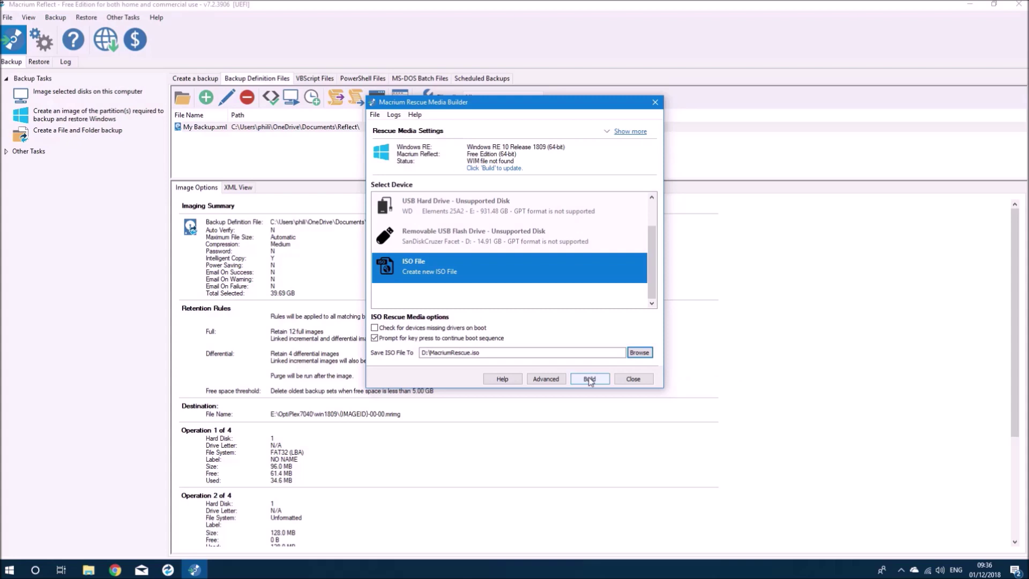
Enable the check for devices missing drivers, build the ISO and close the builder
{"action": "left_click", "coordinate": [469, 329]}
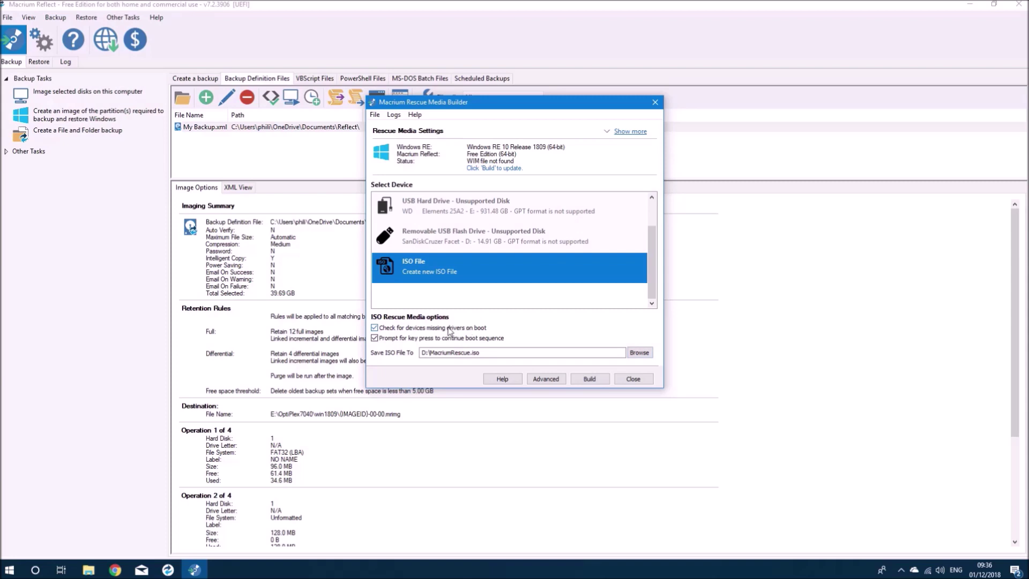
{"action": "left_click", "coordinate": [605, 380]}
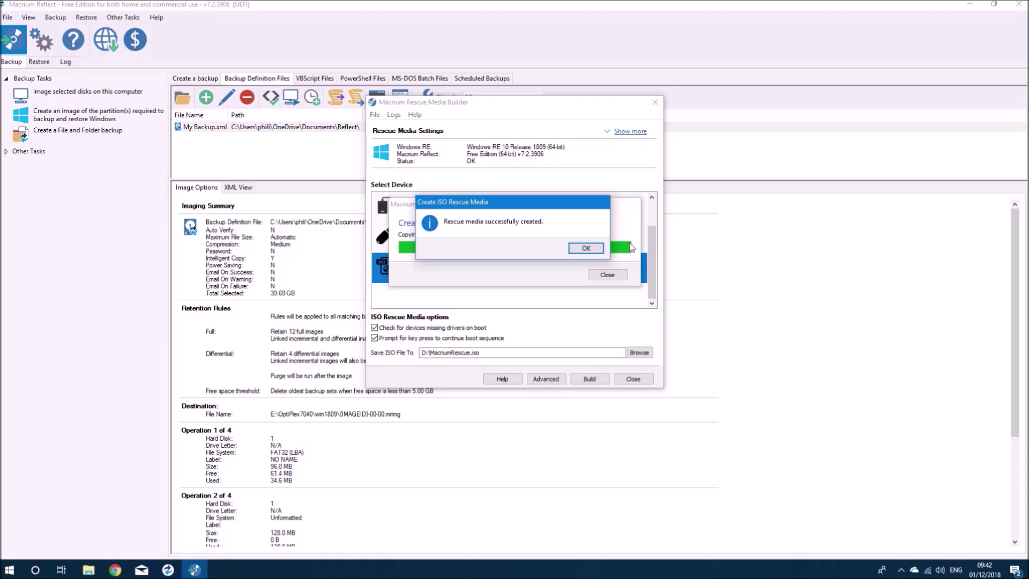
{"action": "left_click", "coordinate": [570, 249]}
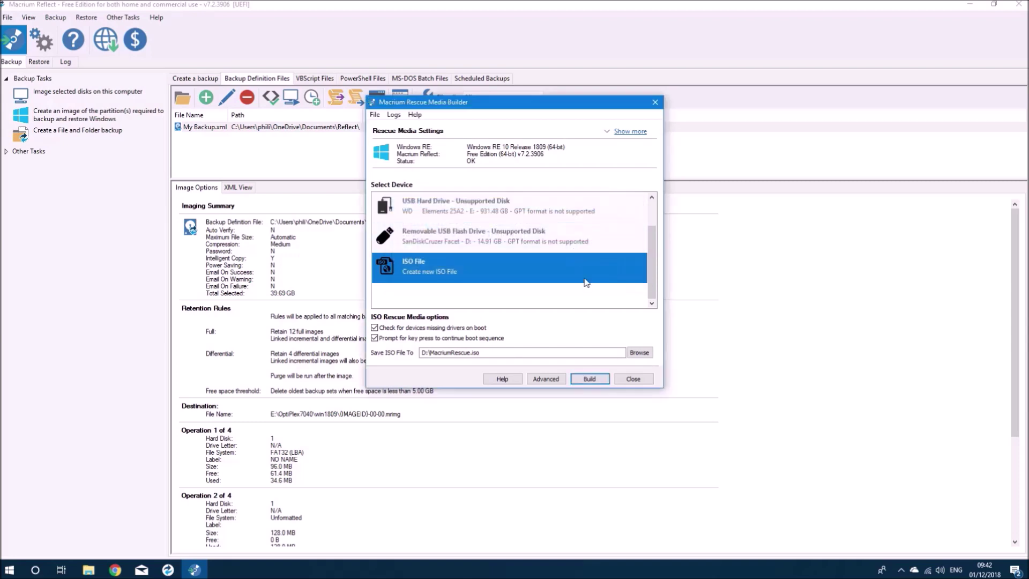
{"action": "left_click", "coordinate": [632, 378]}
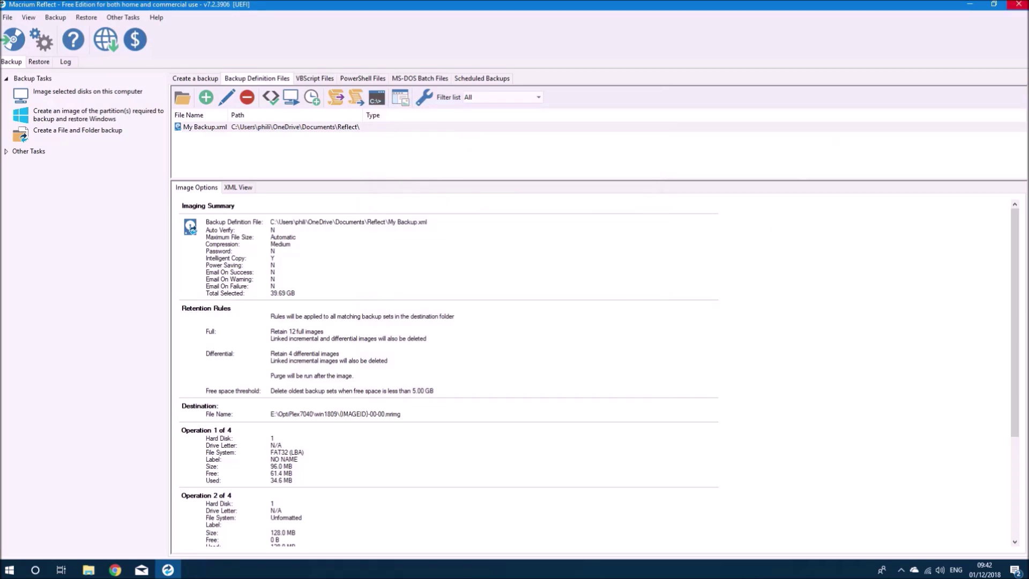
Close Reflect, move MacriumRescue from USB (D:) to WD (E:), and launch rufus-3.3
{"action": "left_click", "coordinate": [1019, 4]}
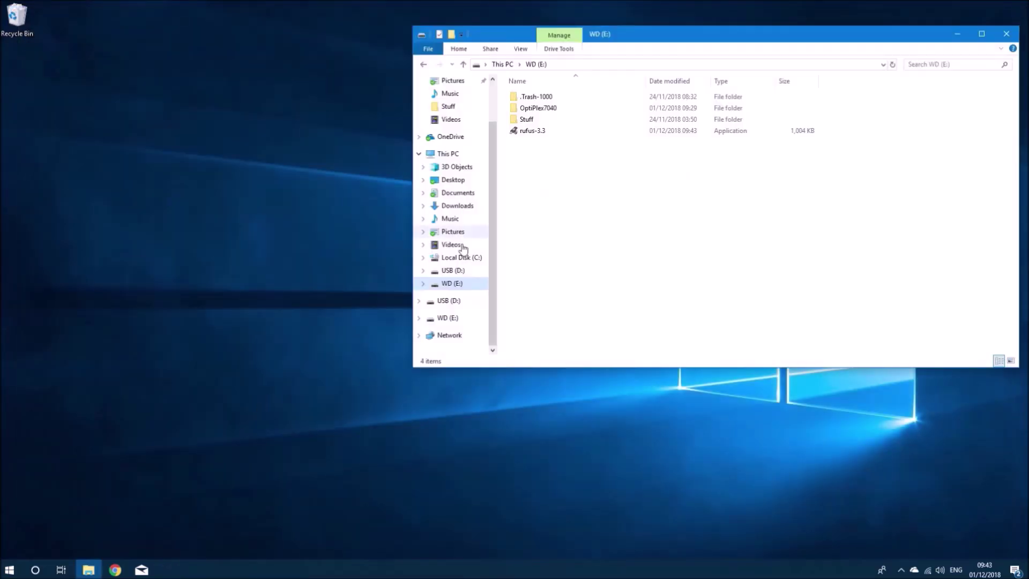
{"action": "left_click", "coordinate": [445, 271]}
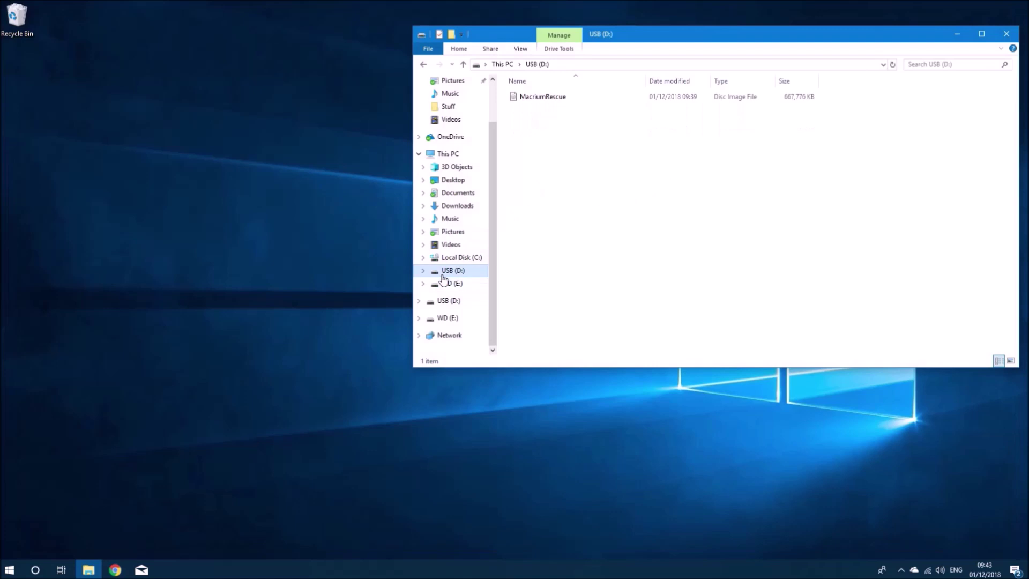
{"action": "right_click", "coordinate": [540, 100]}
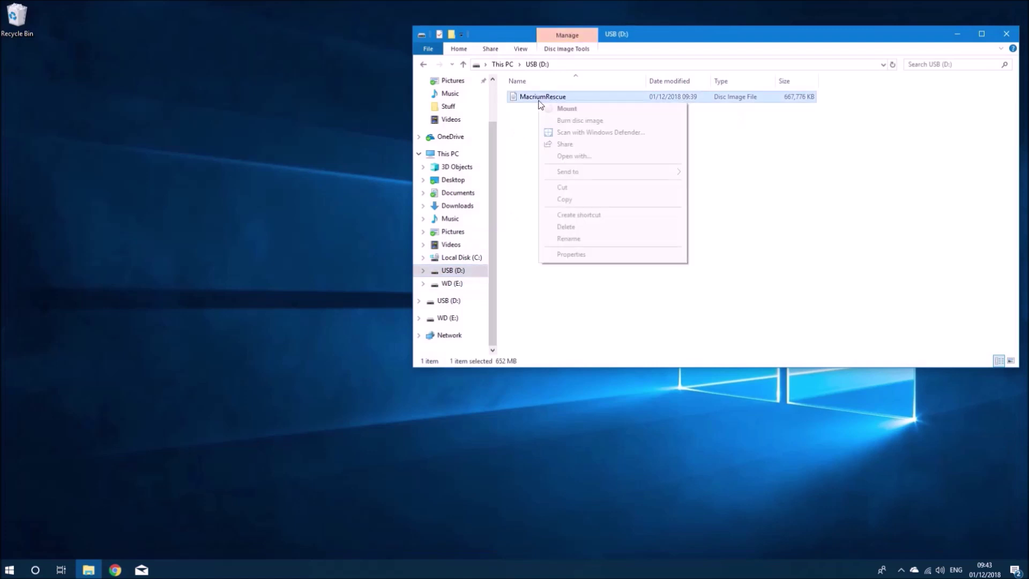
{"action": "left_click", "coordinate": [573, 187]}
{"action": "left_click", "coordinate": [474, 284]}
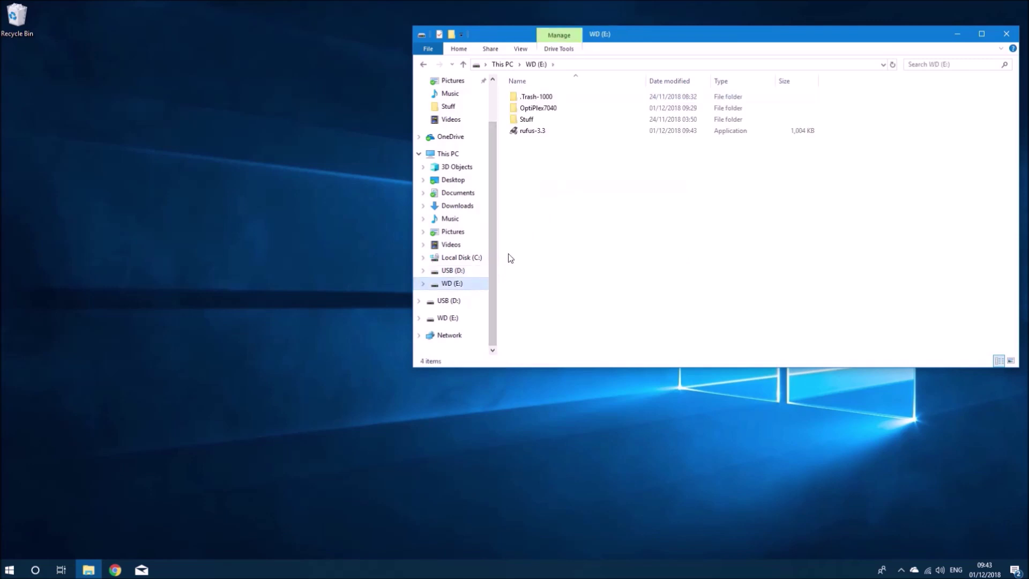
{"action": "right_click", "coordinate": [529, 231]}
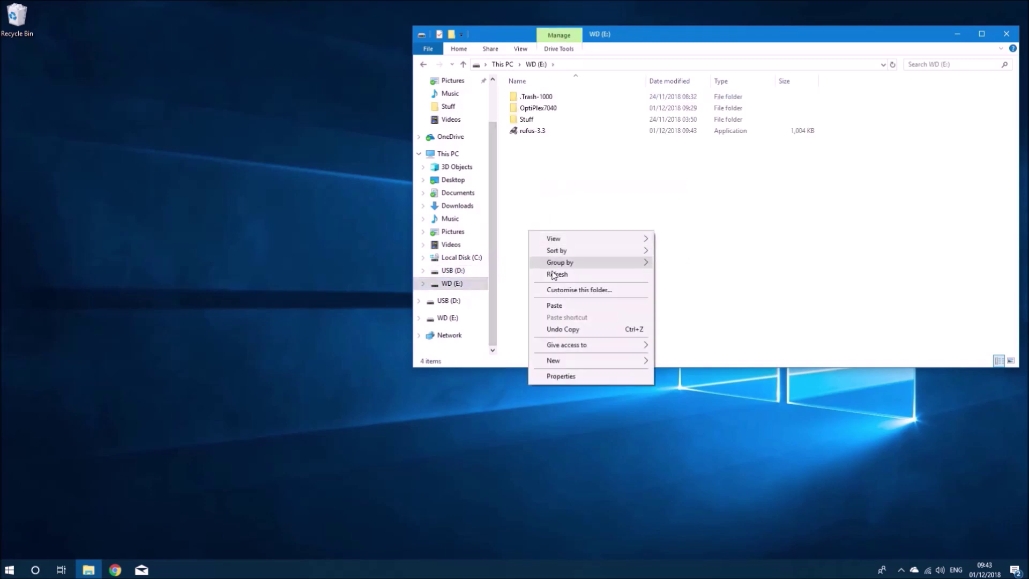
{"action": "left_click", "coordinate": [555, 305]}
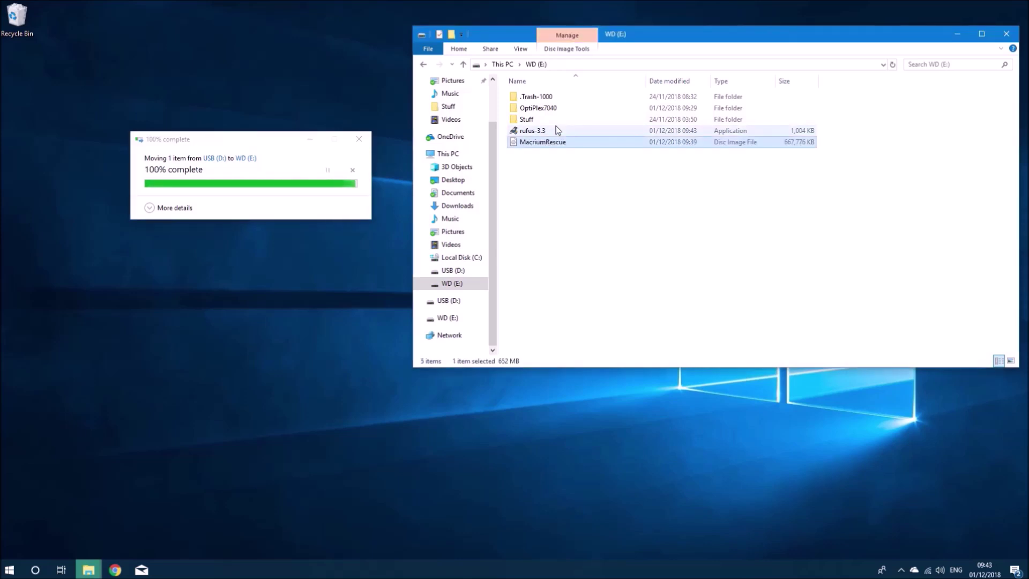
{"action": "double_click", "coordinate": [556, 131]}
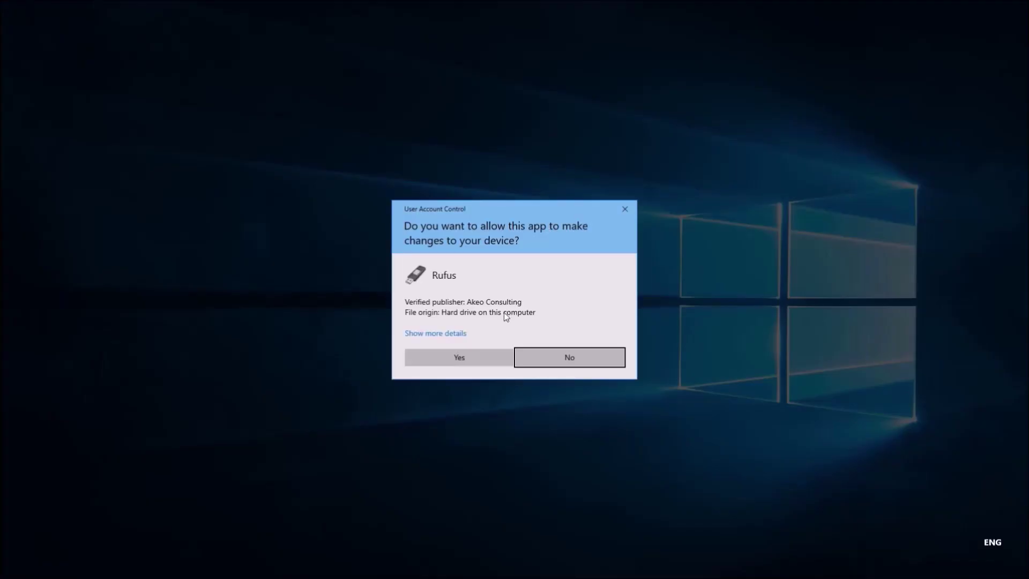
Write MacriumRescue.iso to the USB drive with Rufus, then close Rufus
{"action": "left_click", "coordinate": [497, 355]}
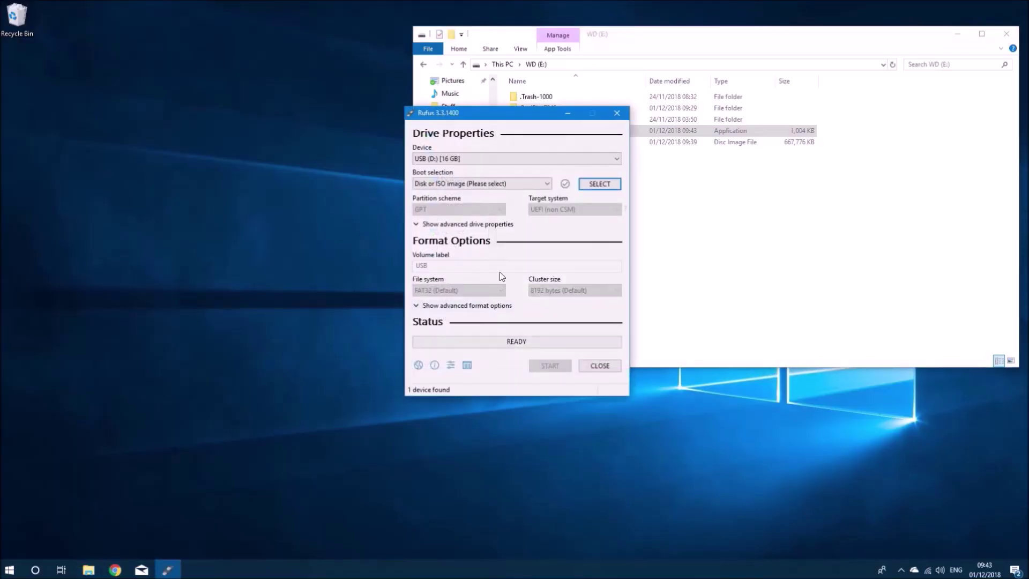
{"action": "left_click", "coordinate": [592, 184]}
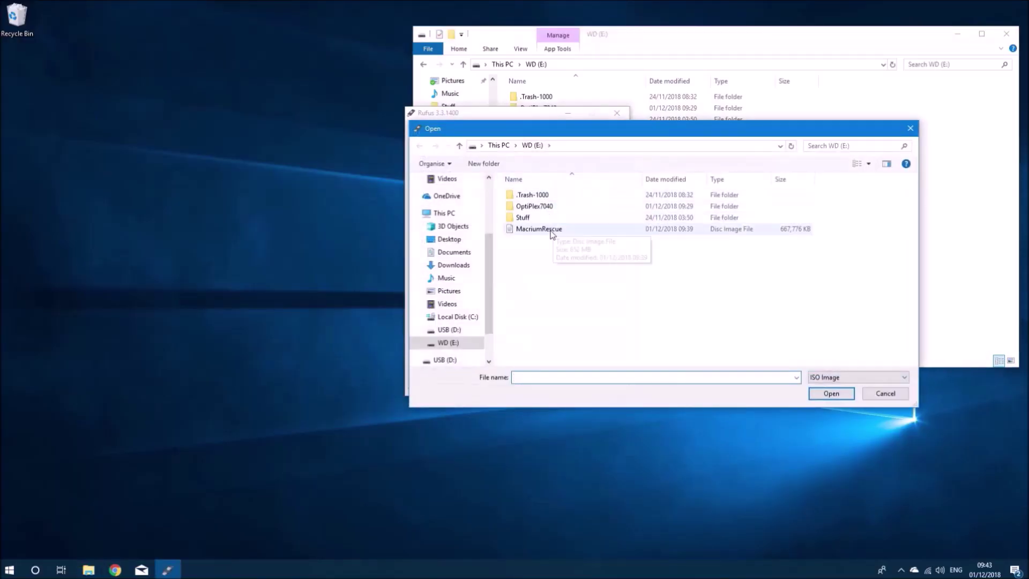
{"action": "double_click", "coordinate": [541, 229]}
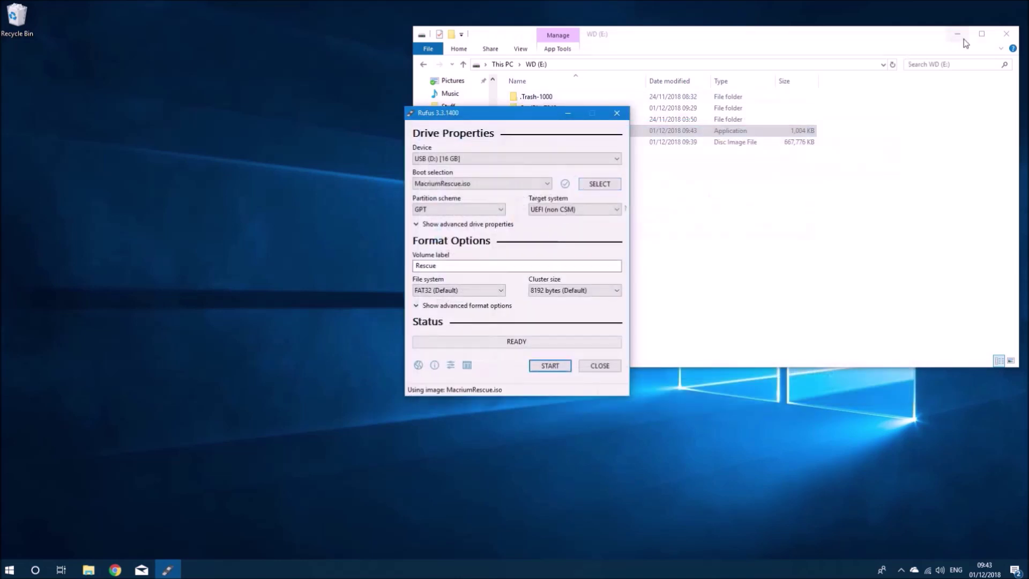
{"action": "left_click", "coordinate": [1001, 38]}
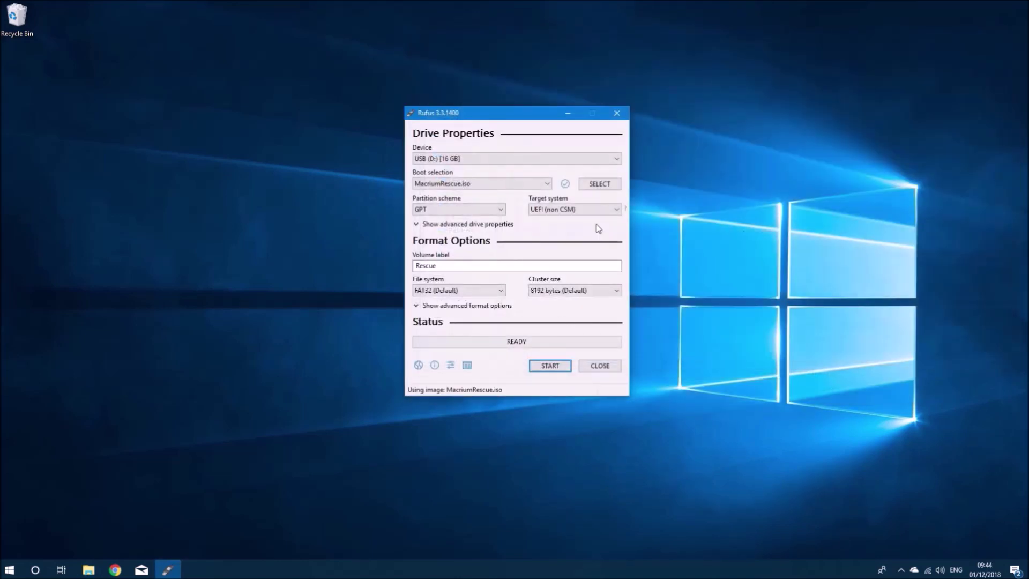
{"action": "left_click", "coordinate": [565, 366]}
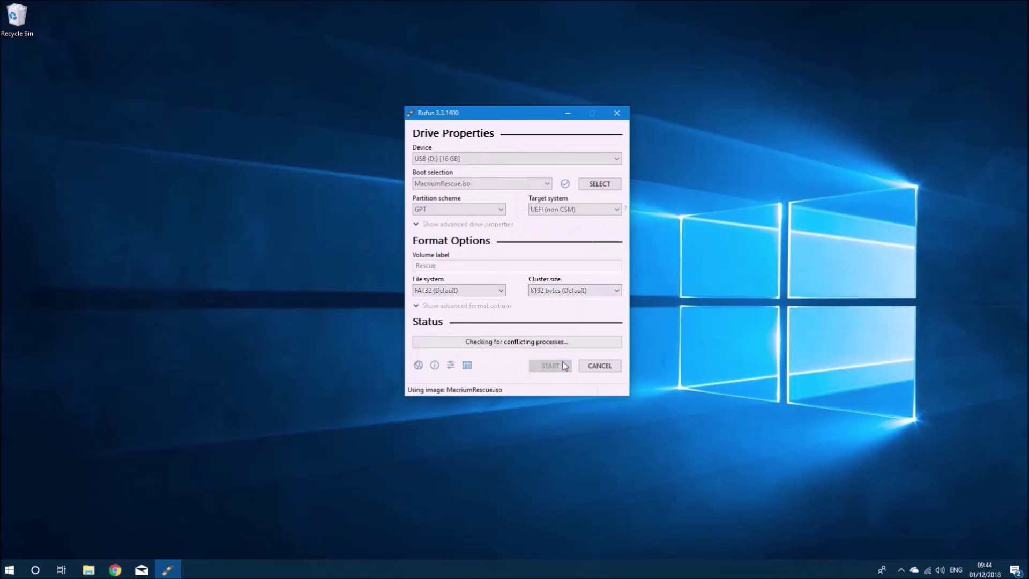
{"action": "left_click", "coordinate": [549, 325]}
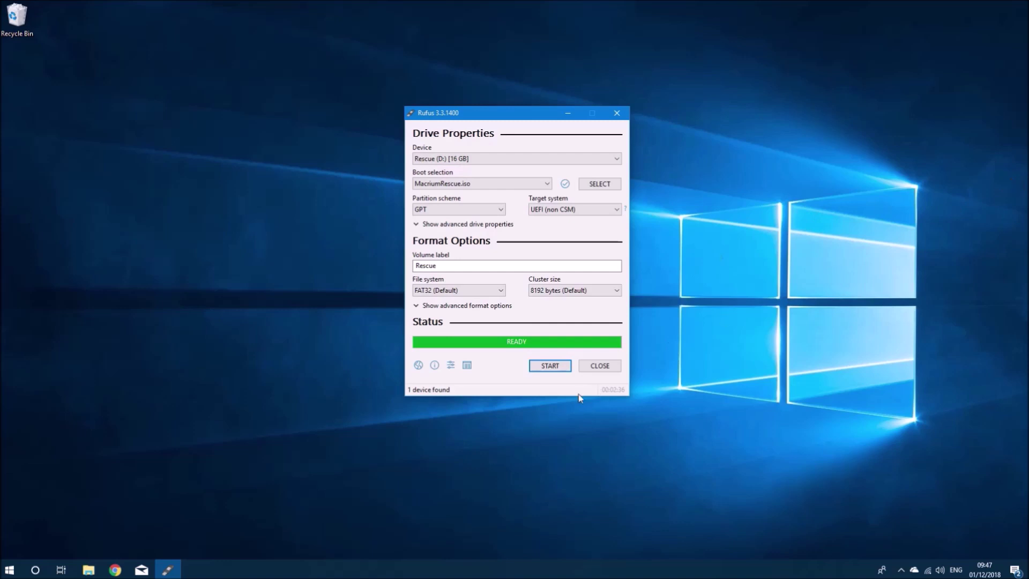
{"action": "left_click", "coordinate": [596, 365]}
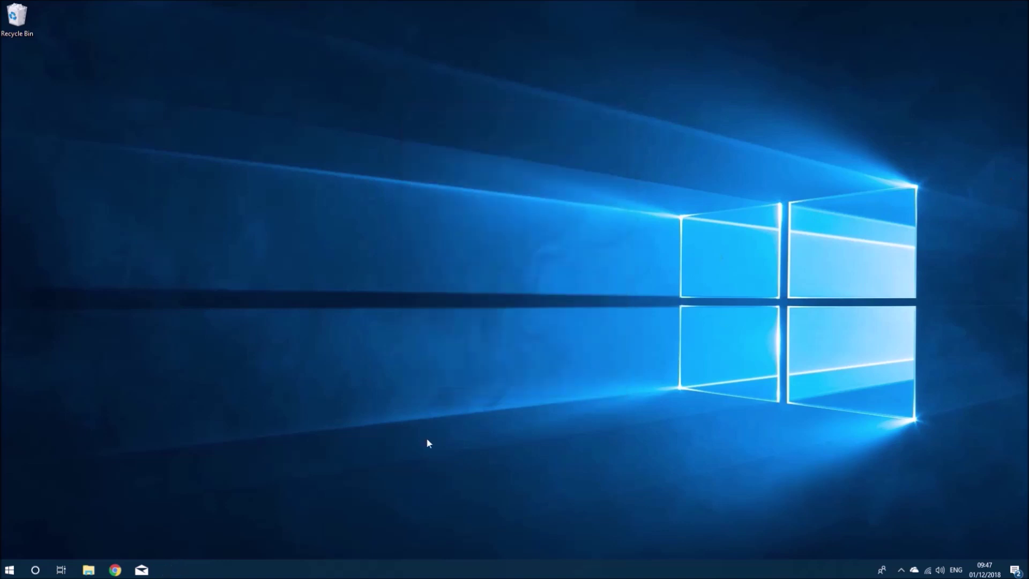
Shut down the computer from the Win+X power menu
{"action": "right_click", "coordinate": [9, 570]}
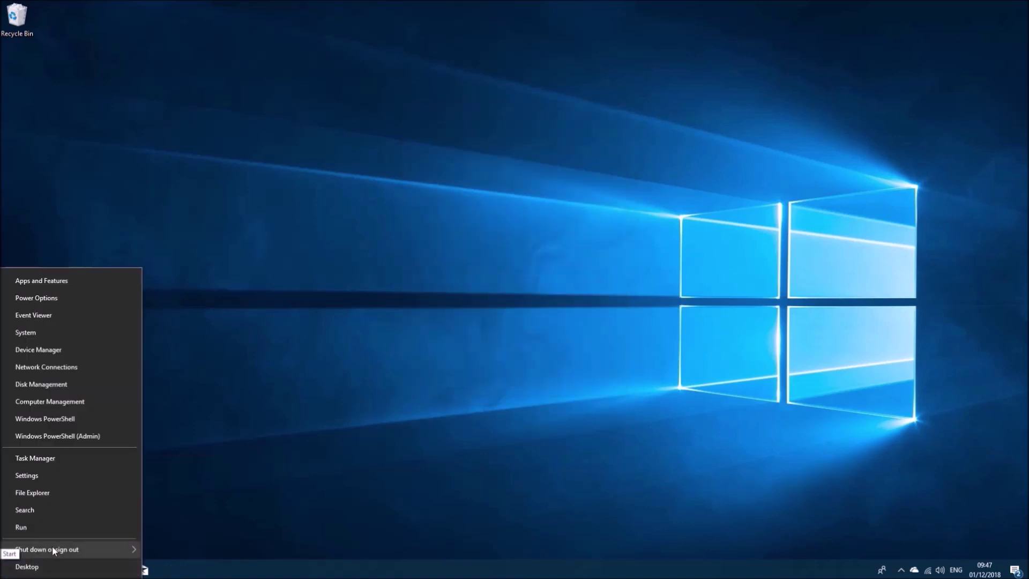
{"action": "mouse_move", "coordinate": [53, 545]}
{"action": "left_click", "coordinate": [152, 529]}
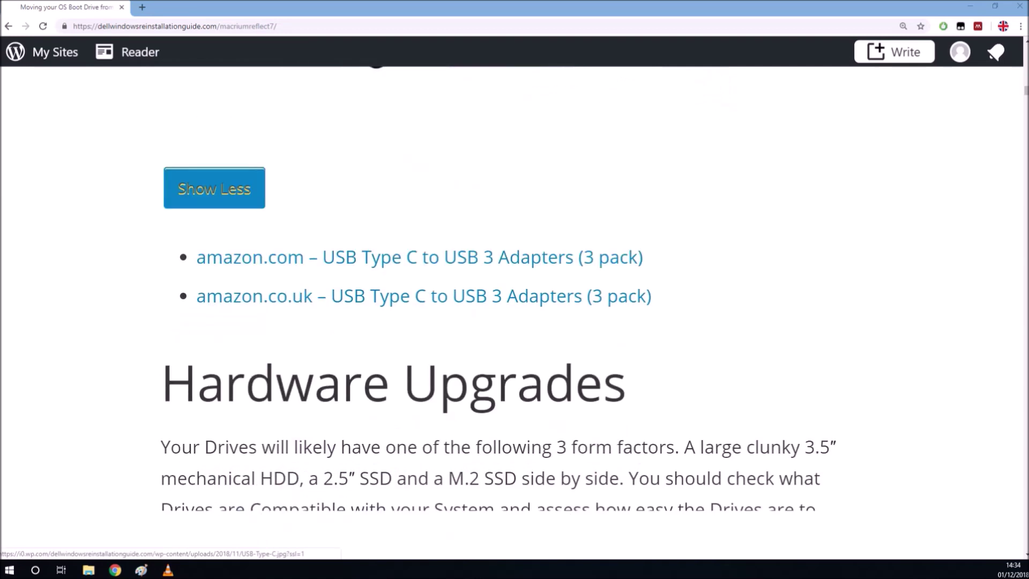
Expand the System Manual section and read down through the drive advice to M.2 Drives
{"action": "scroll", "coordinate": [510, 327], "scroll_direction": "down", "scroll_amount": 5}
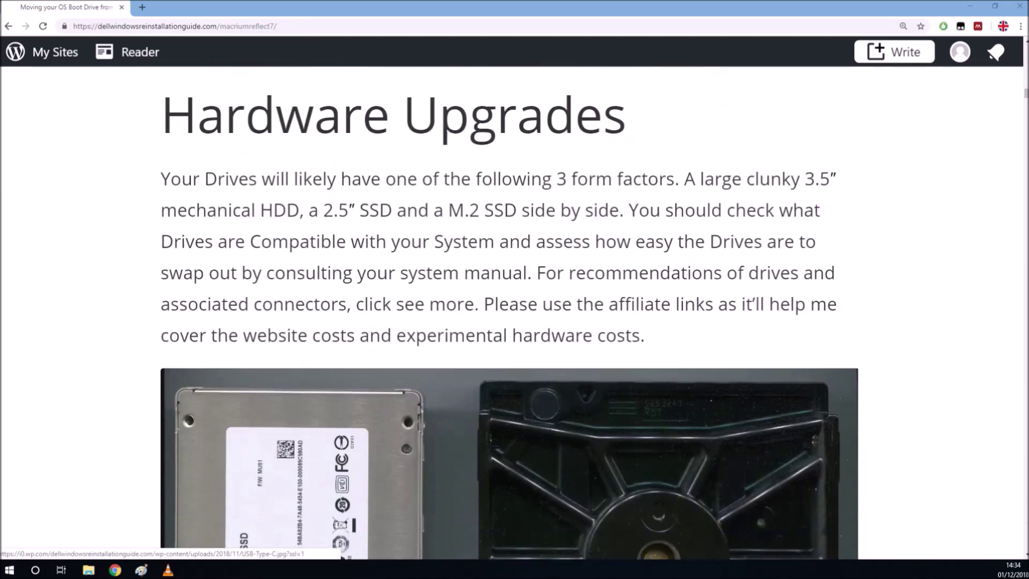
{"action": "scroll", "coordinate": [342, 558], "scroll_direction": "down", "scroll_amount": 2}
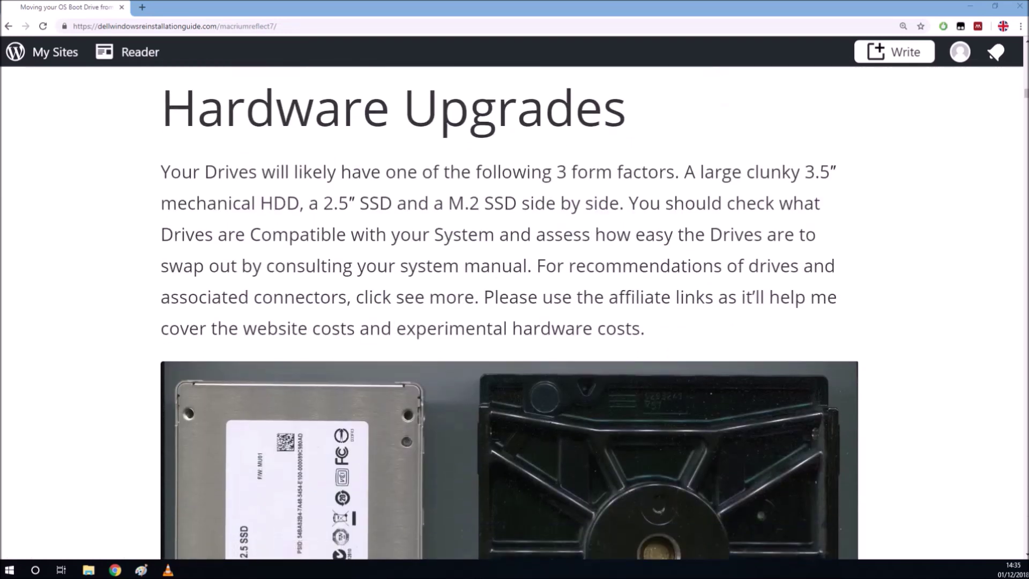
{"action": "scroll", "coordinate": [844, 358], "scroll_direction": "down", "scroll_amount": 5}
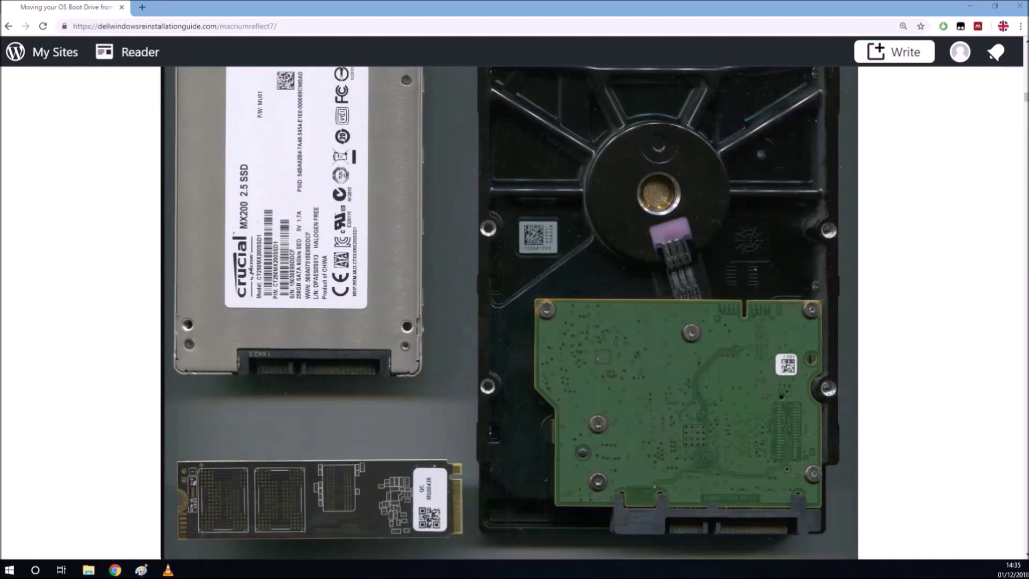
{"action": "scroll", "coordinate": [843, 358], "scroll_direction": "down", "scroll_amount": 4}
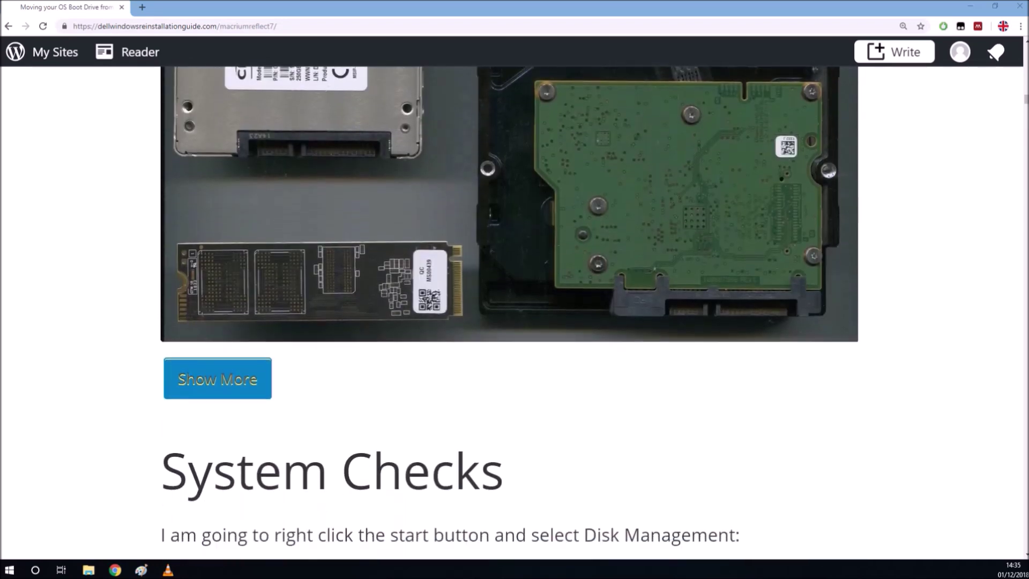
{"action": "left_click", "coordinate": [217, 370]}
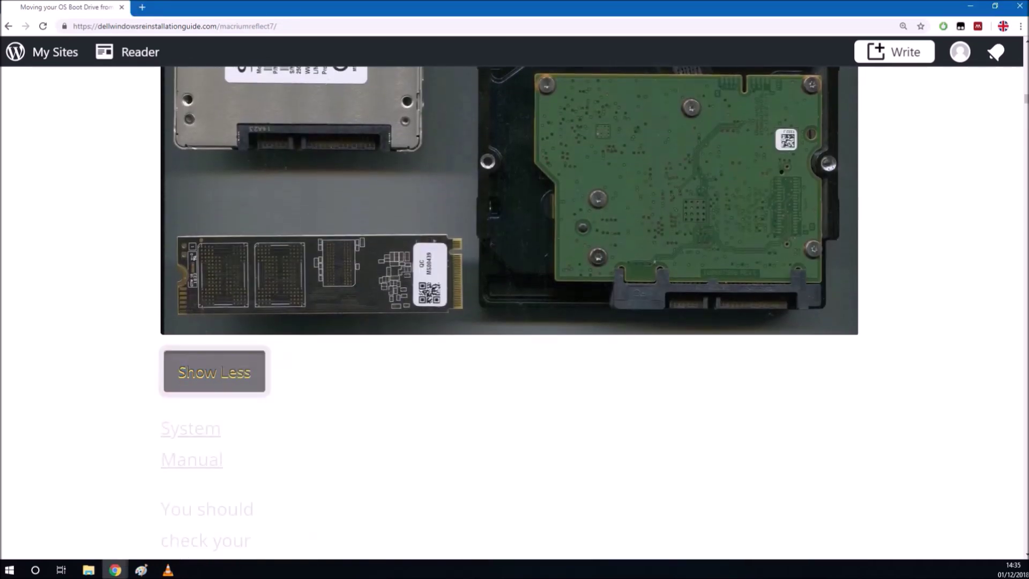
{"action": "scroll", "coordinate": [509, 311], "scroll_direction": "down", "scroll_amount": 6}
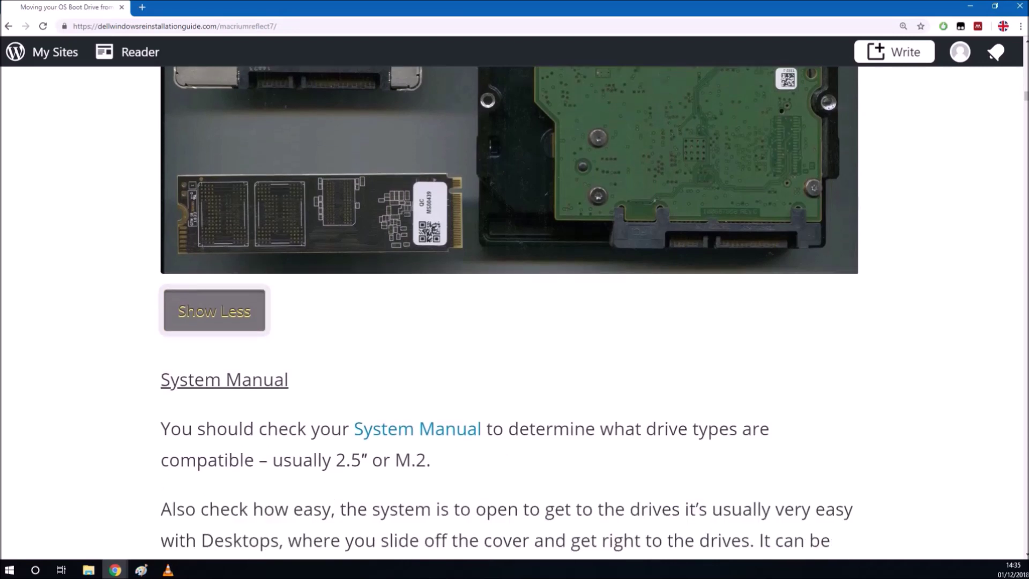
{"action": "scroll", "coordinate": [510, 311], "scroll_direction": "down", "scroll_amount": 5}
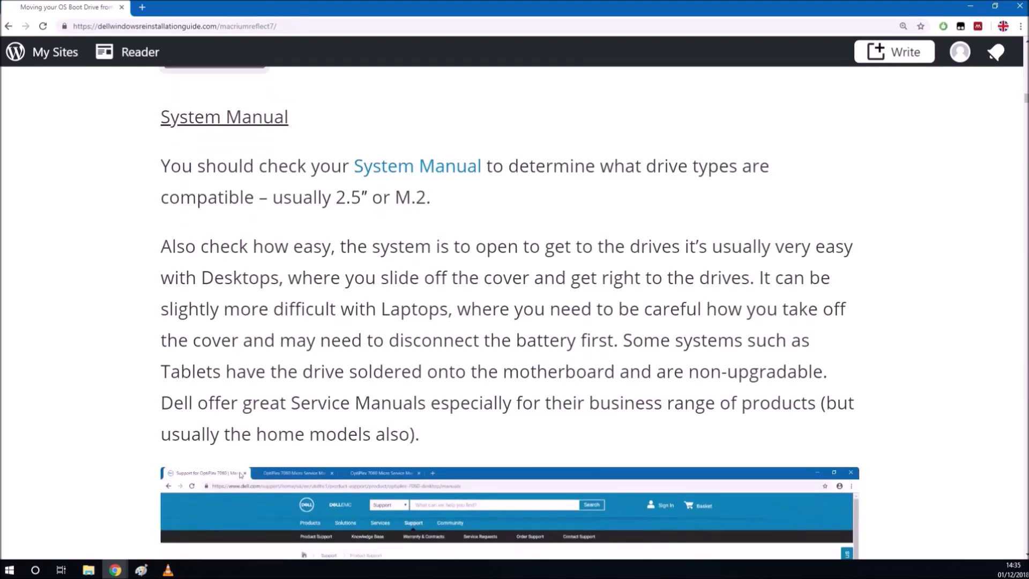
{"action": "scroll", "coordinate": [510, 311], "scroll_direction": "down", "scroll_amount": 7}
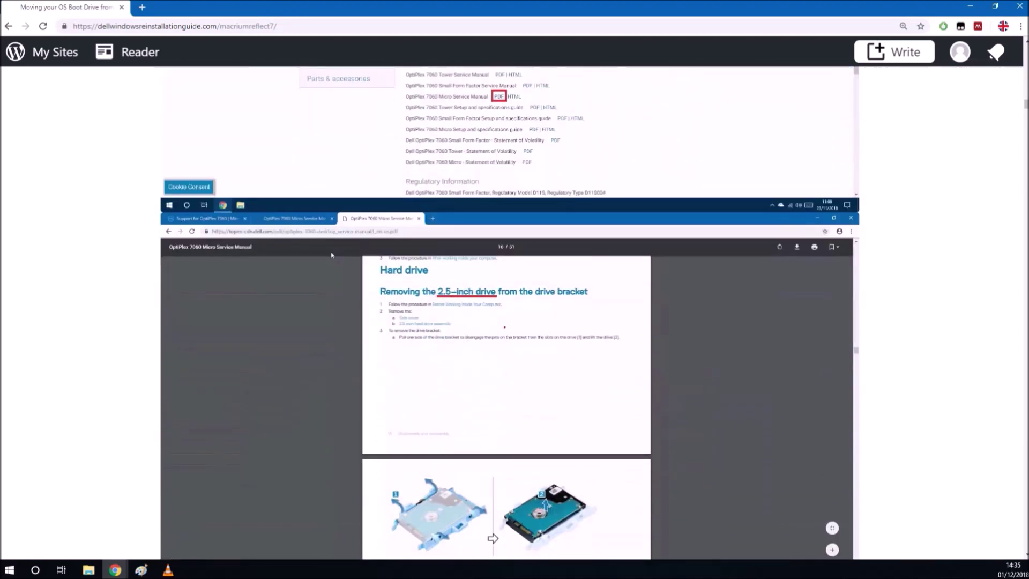
{"action": "scroll", "coordinate": [510, 311], "scroll_direction": "down", "scroll_amount": 6}
{"action": "scroll", "coordinate": [509, 311], "scroll_direction": "down", "scroll_amount": 7}
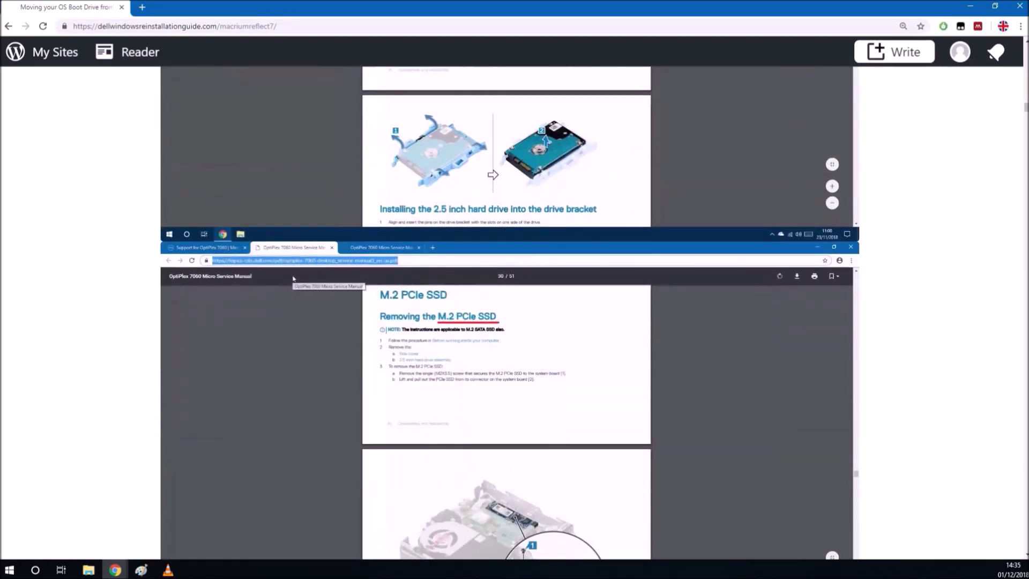
{"action": "scroll", "coordinate": [510, 311], "scroll_direction": "down", "scroll_amount": 5}
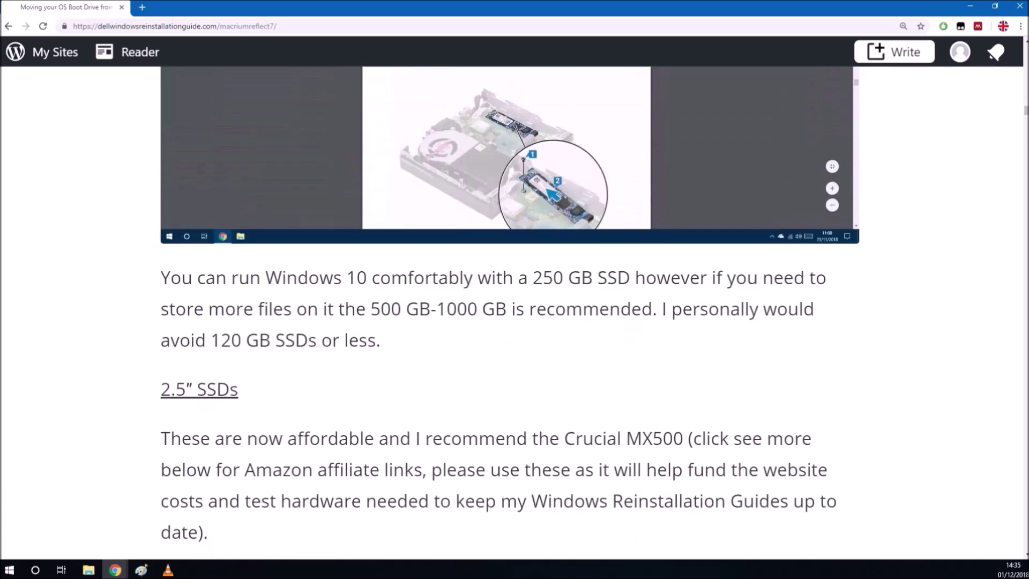
{"action": "scroll", "coordinate": [509, 311], "scroll_direction": "down", "scroll_amount": 7}
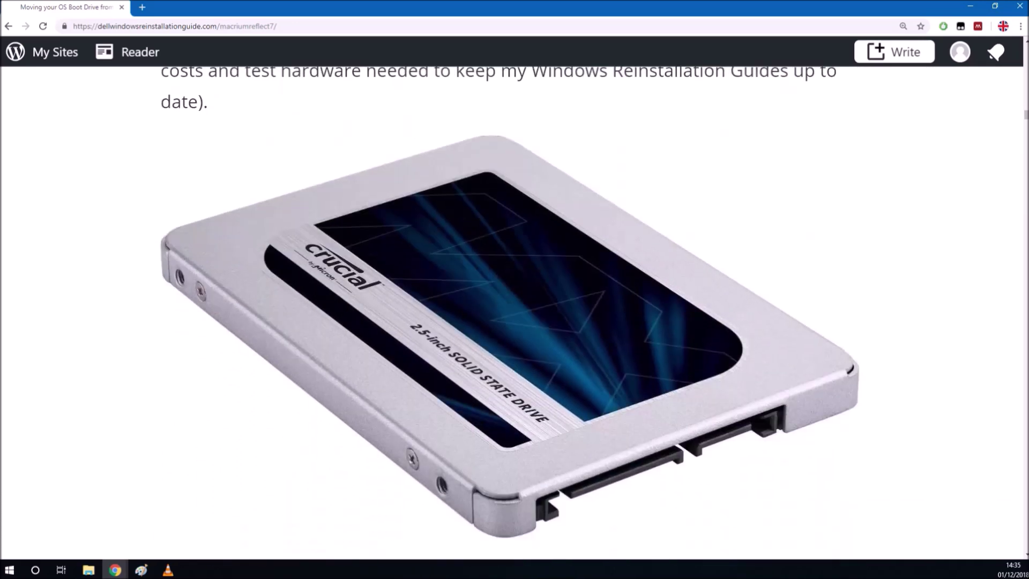
{"action": "scroll", "coordinate": [509, 311], "scroll_direction": "down", "scroll_amount": 5}
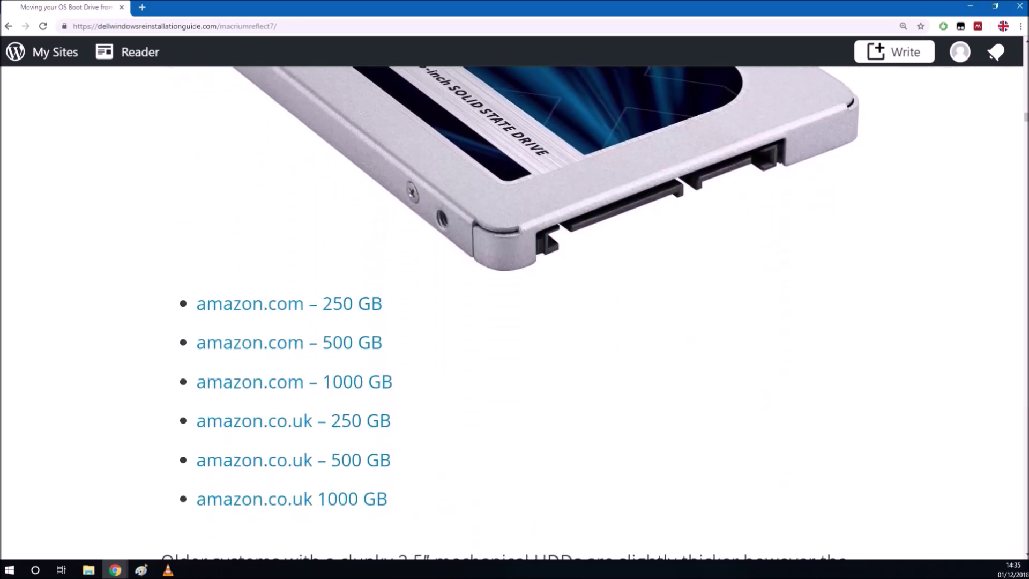
{"action": "scroll", "coordinate": [509, 311], "scroll_direction": "down", "scroll_amount": 4}
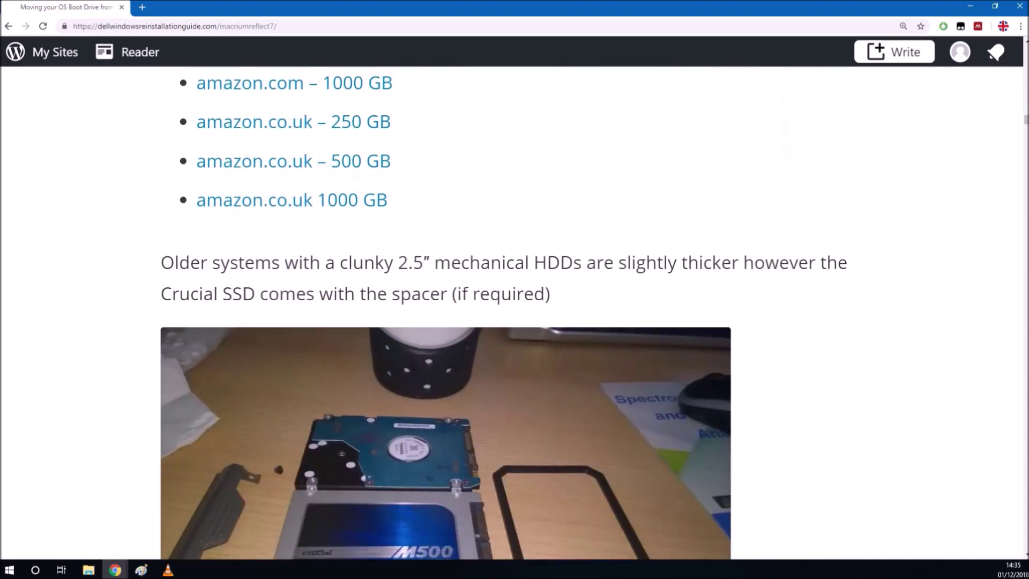
{"action": "scroll", "coordinate": [509, 311], "scroll_direction": "down", "scroll_amount": 4}
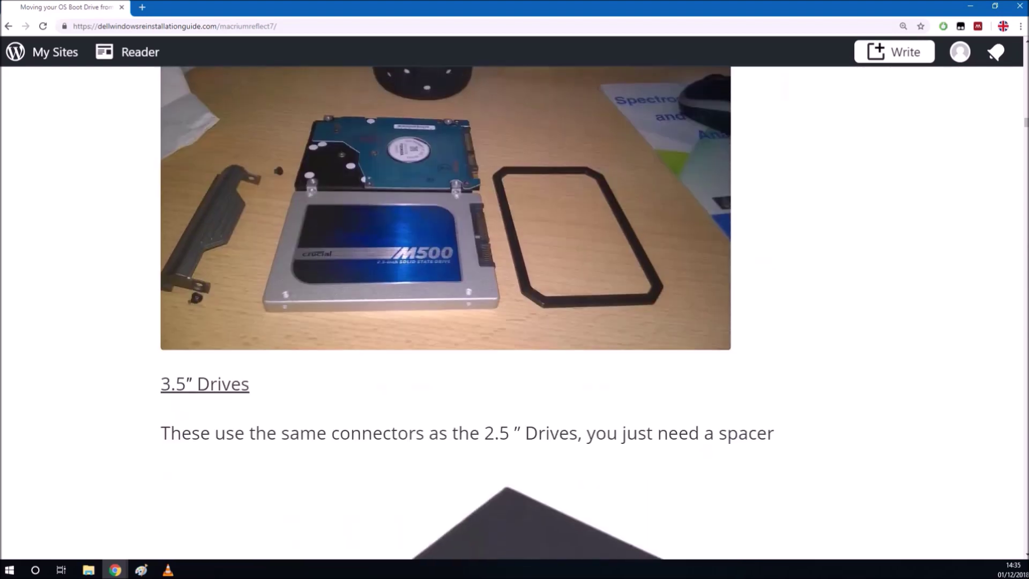
{"action": "scroll", "coordinate": [509, 311], "scroll_direction": "down", "scroll_amount": 8}
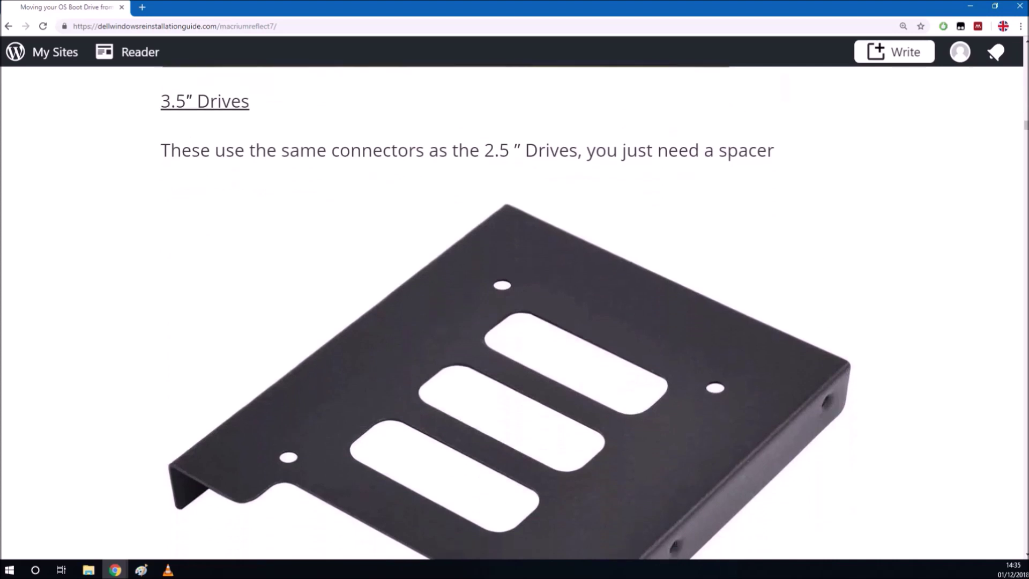
{"action": "scroll", "coordinate": [509, 311], "scroll_direction": "down", "scroll_amount": 5}
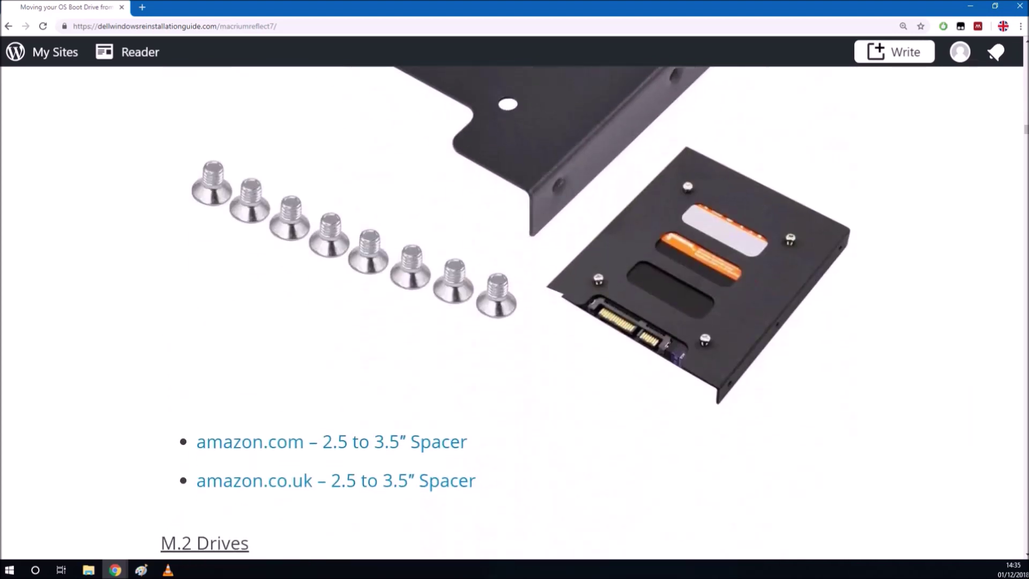
{"action": "scroll", "coordinate": [509, 311], "scroll_direction": "down", "scroll_amount": 2}
{"action": "scroll", "coordinate": [509, 311], "scroll_direction": "down", "scroll_amount": 6}
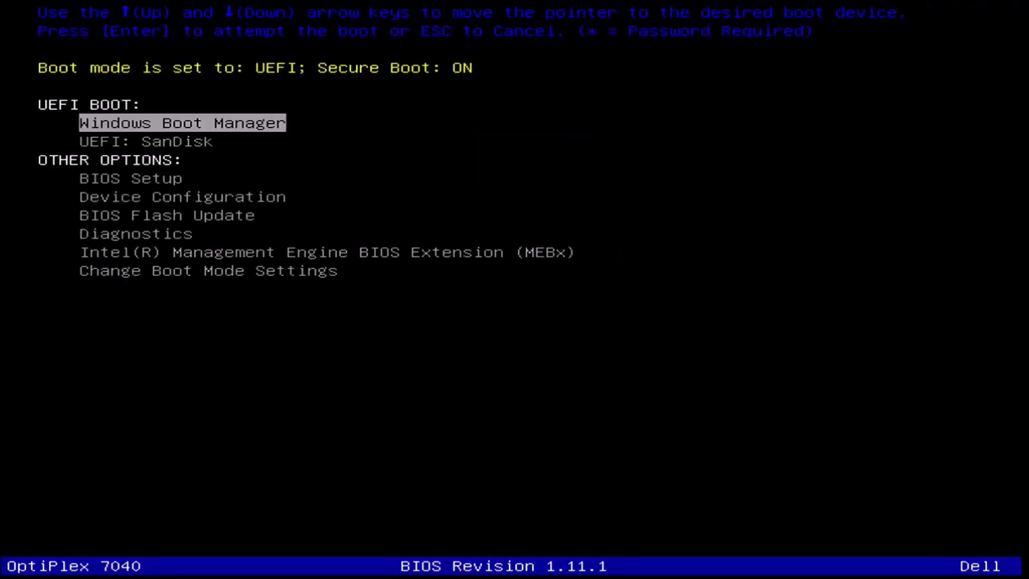
Select UEFI: SanDisk in the one-time boot menu to boot the Macrium rescue stick
{"action": "key", "text": "Down"}
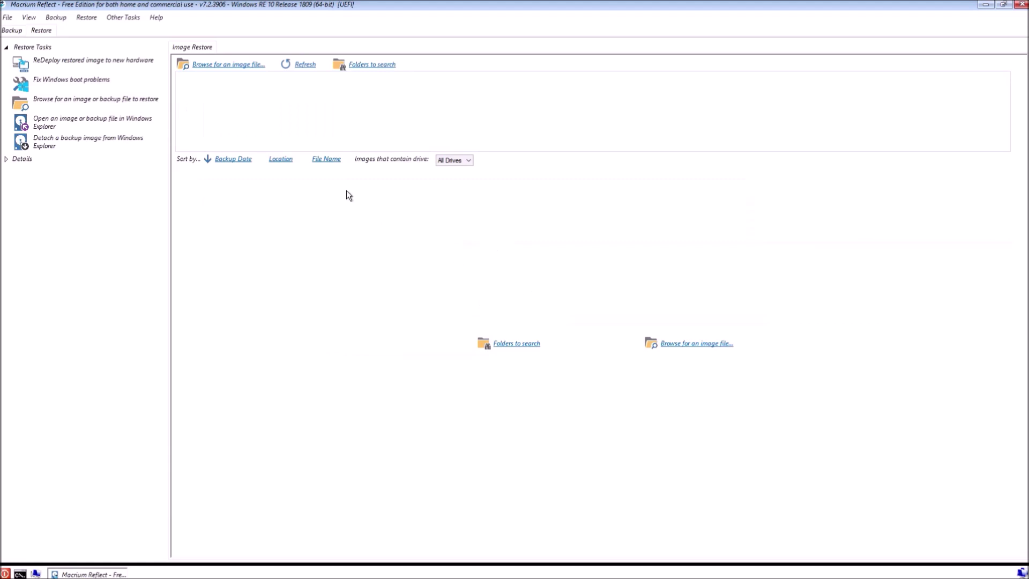
Load the full image 2BDA5F9D71956E6D-00-00.mrimg from C:\OptiPlex7040\win1809
{"action": "left_click", "coordinate": [250, 67]}
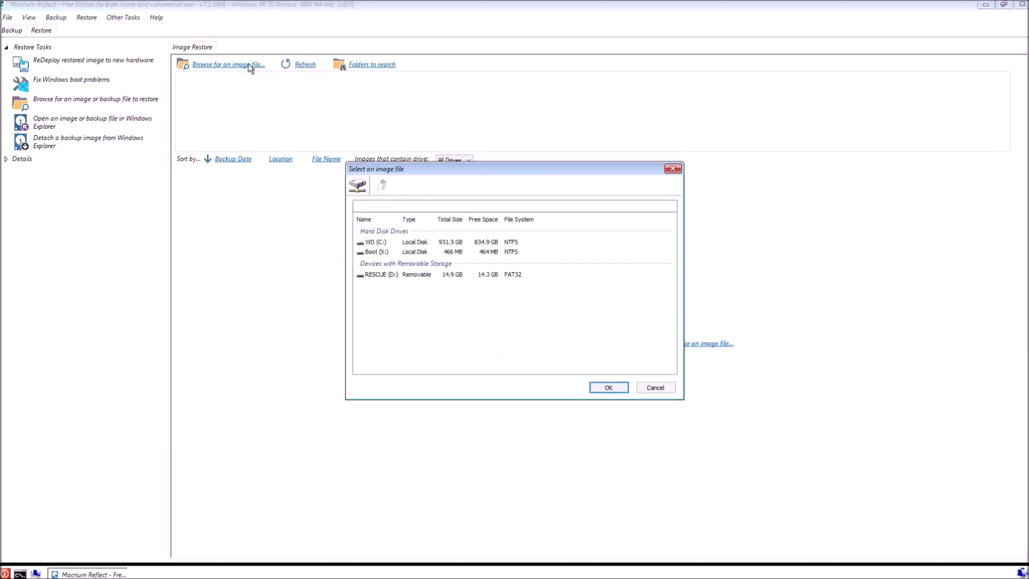
{"action": "double_click", "coordinate": [371, 244]}
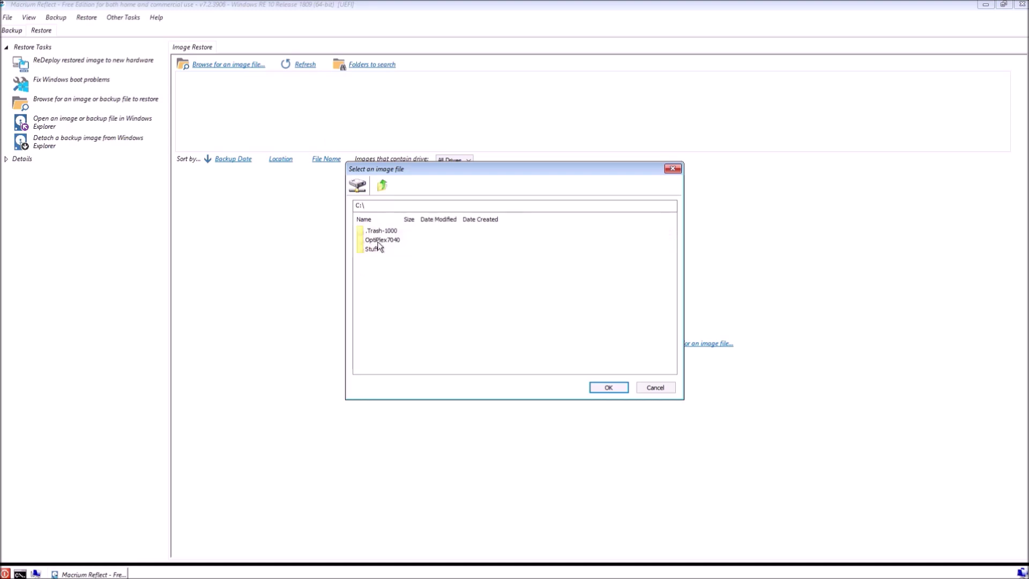
{"action": "double_click", "coordinate": [378, 241]}
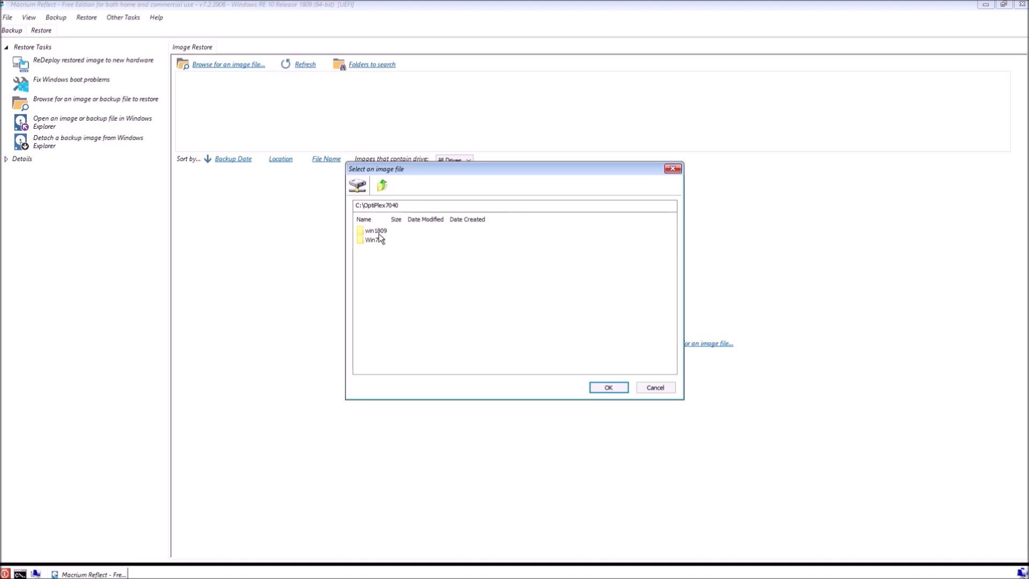
{"action": "left_click", "coordinate": [380, 234]}
{"action": "double_click", "coordinate": [379, 234]}
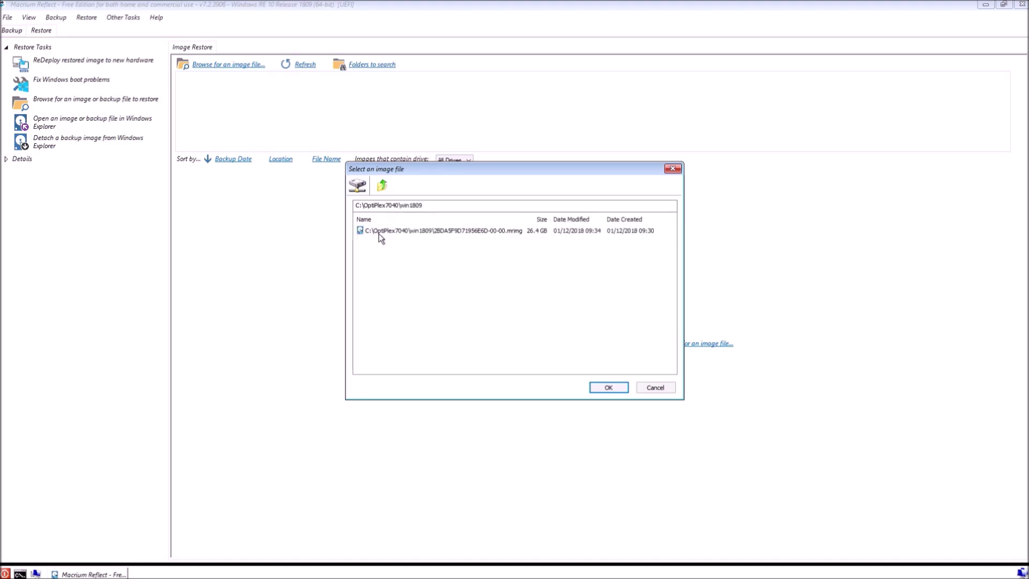
{"action": "double_click", "coordinate": [381, 232]}
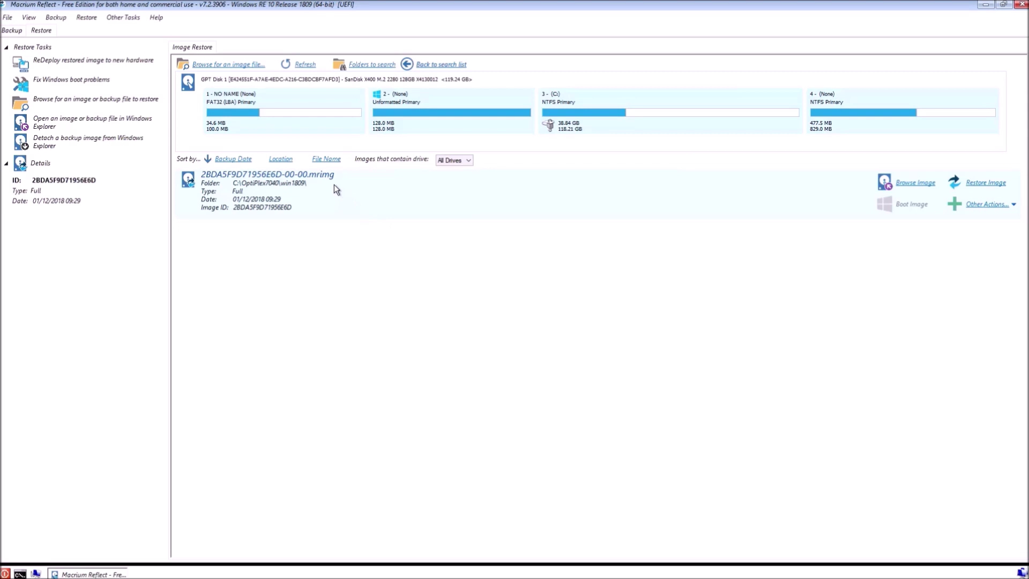
{"action": "mouse_move", "coordinate": [334, 184]}
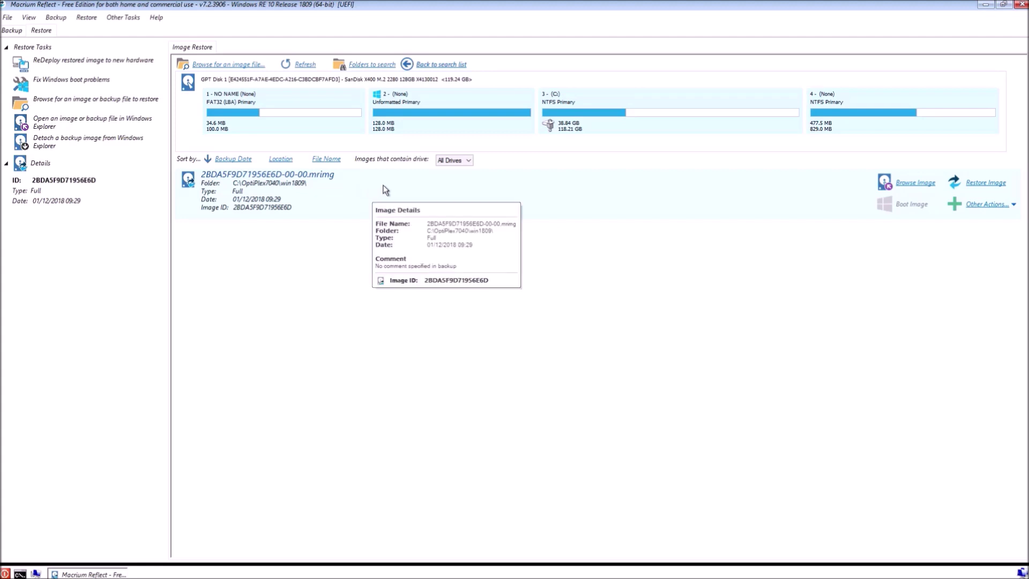
Target the 465.76 GB CT500P1SSD8 disk, copy all four partitions, and review C:'s restored properties
{"action": "left_click", "coordinate": [979, 187]}
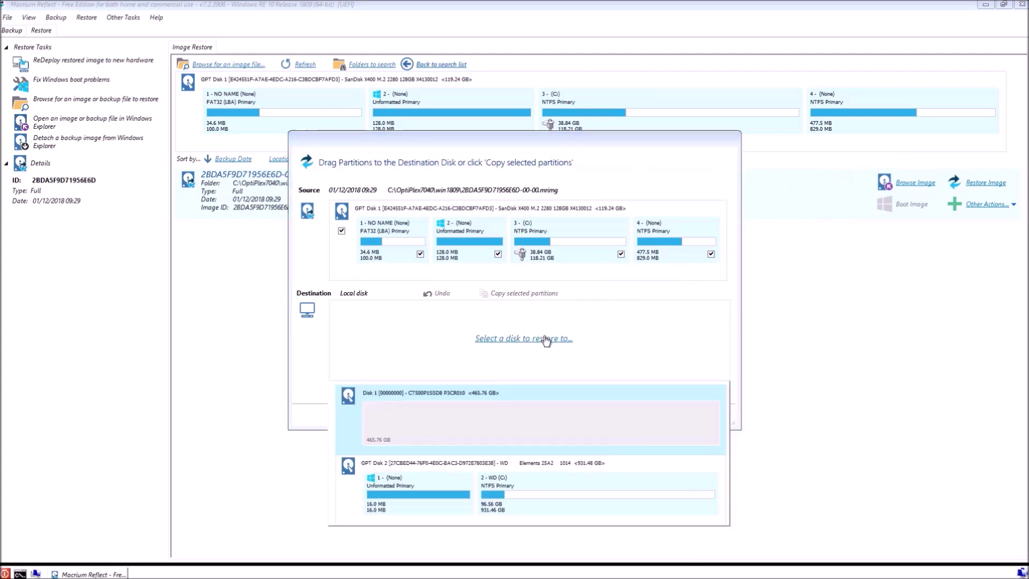
{"action": "left_click", "coordinate": [523, 412]}
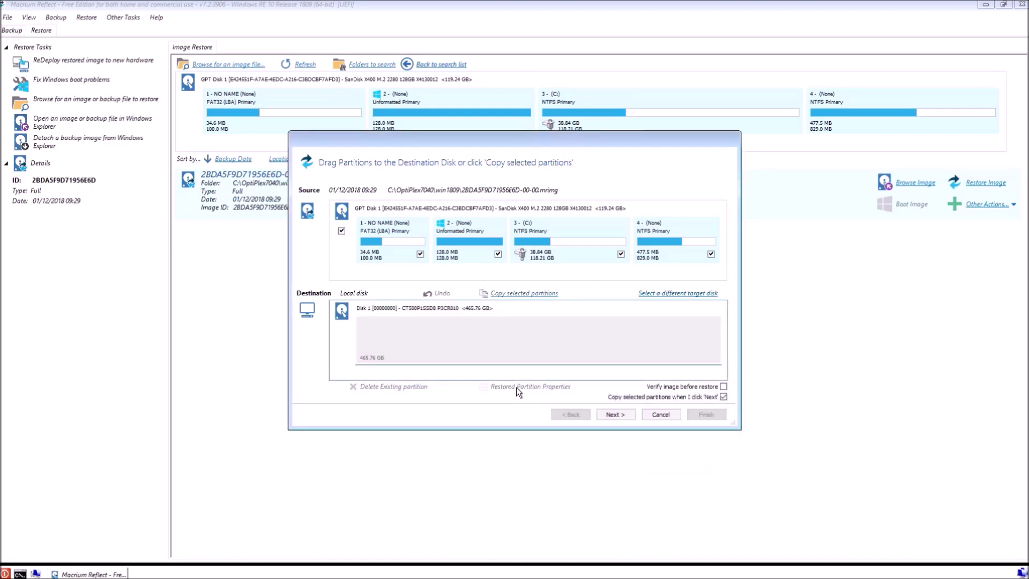
{"action": "left_click", "coordinate": [505, 296]}
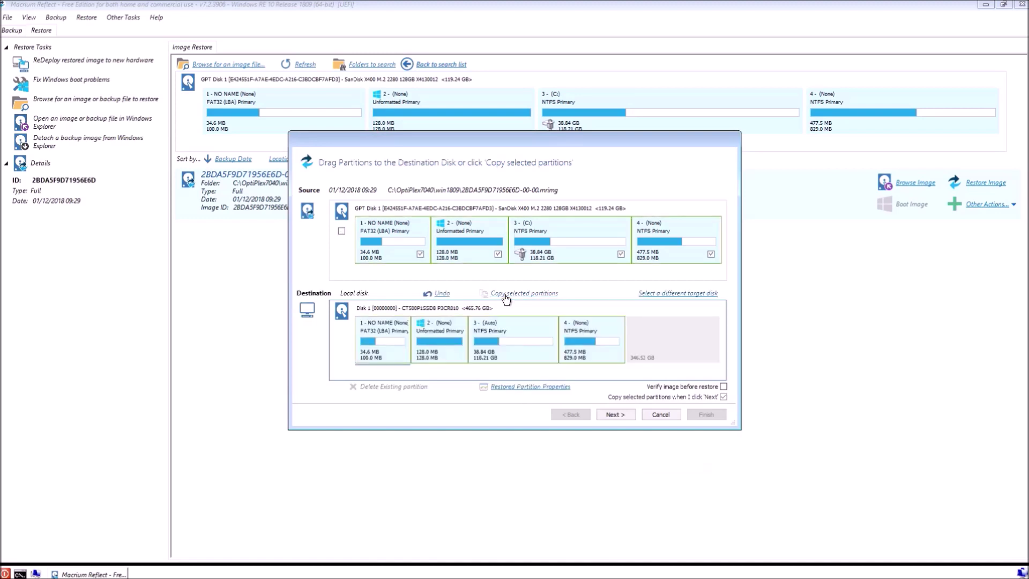
{"action": "left_click", "coordinate": [529, 359]}
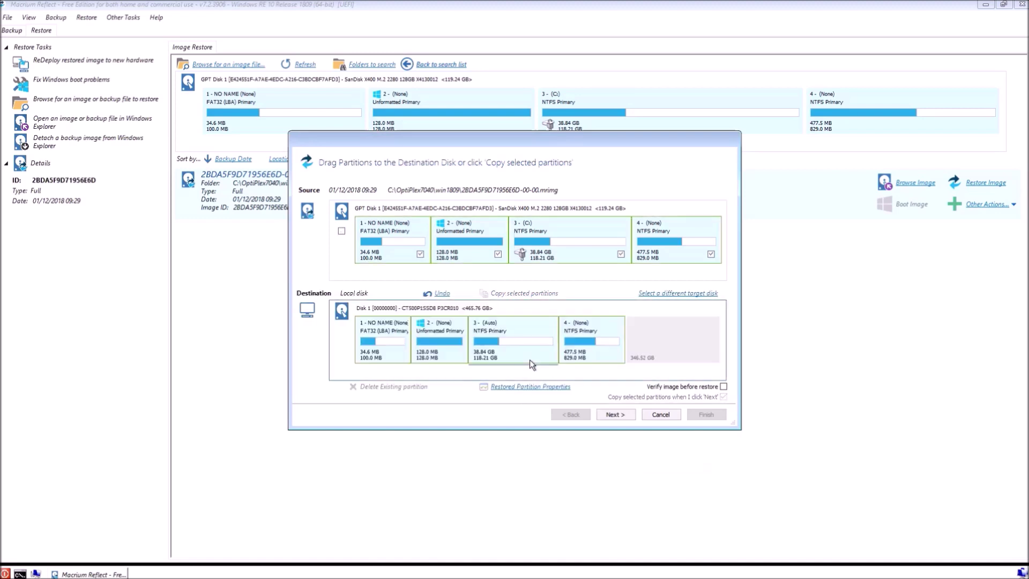
{"action": "left_click", "coordinate": [529, 388]}
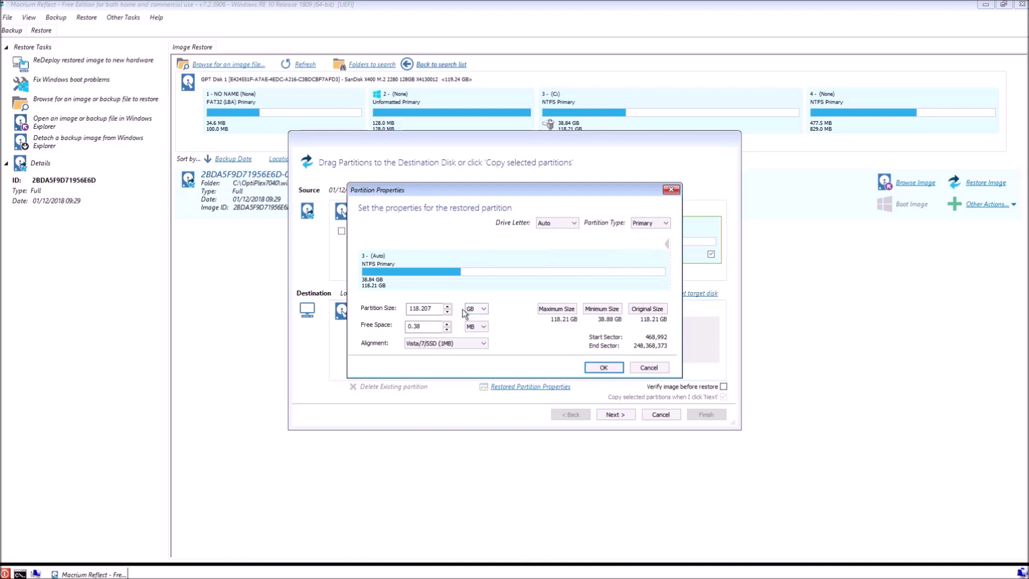
{"action": "left_click", "coordinate": [650, 368]}
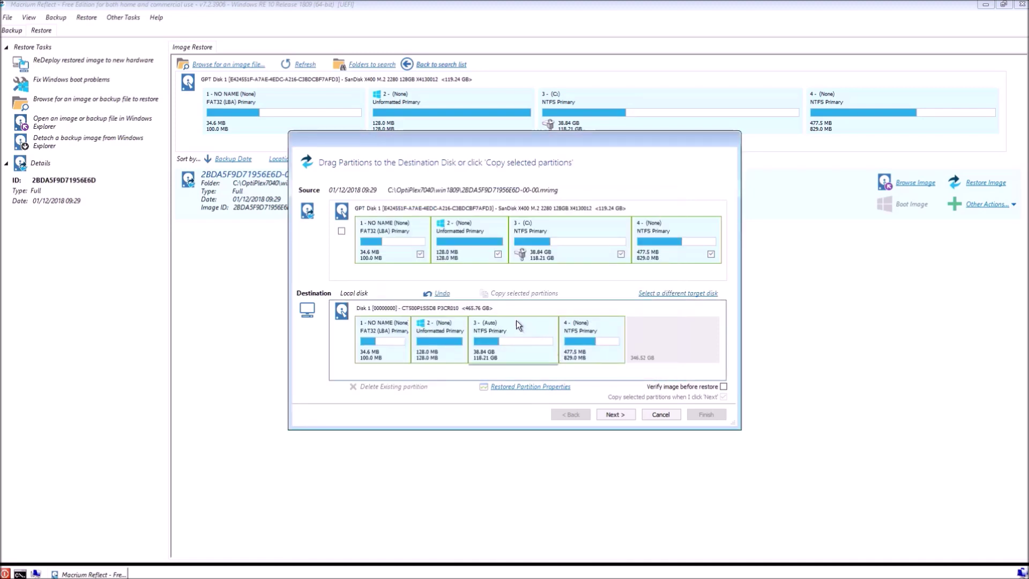
Clear the destination disk and drag partitions 1, 2, 4 and C: onto it in order
{"action": "left_click", "coordinate": [438, 297]}
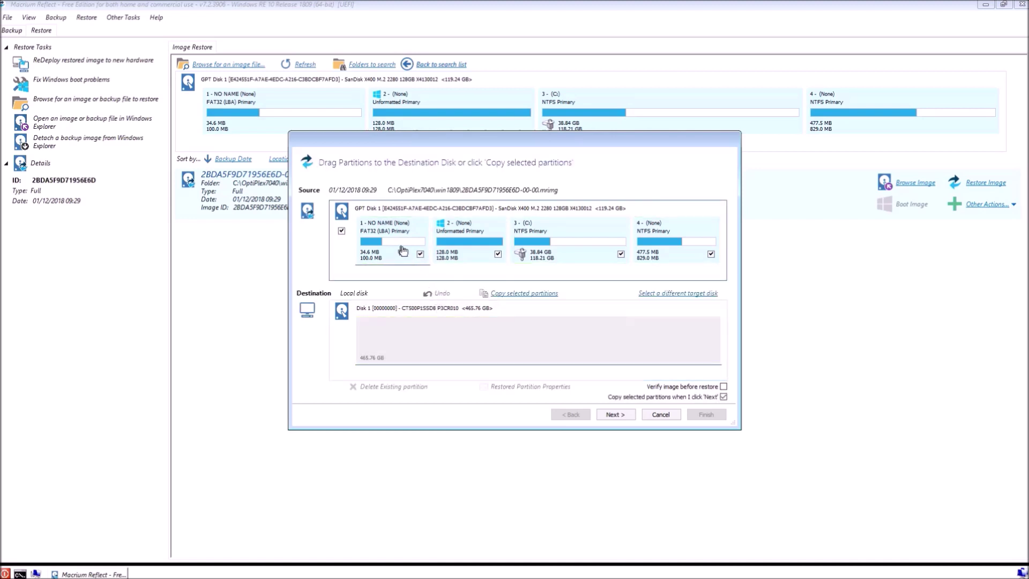
{"action": "left_click_drag", "start_coordinate": [403, 250], "coordinate": [409, 335]}
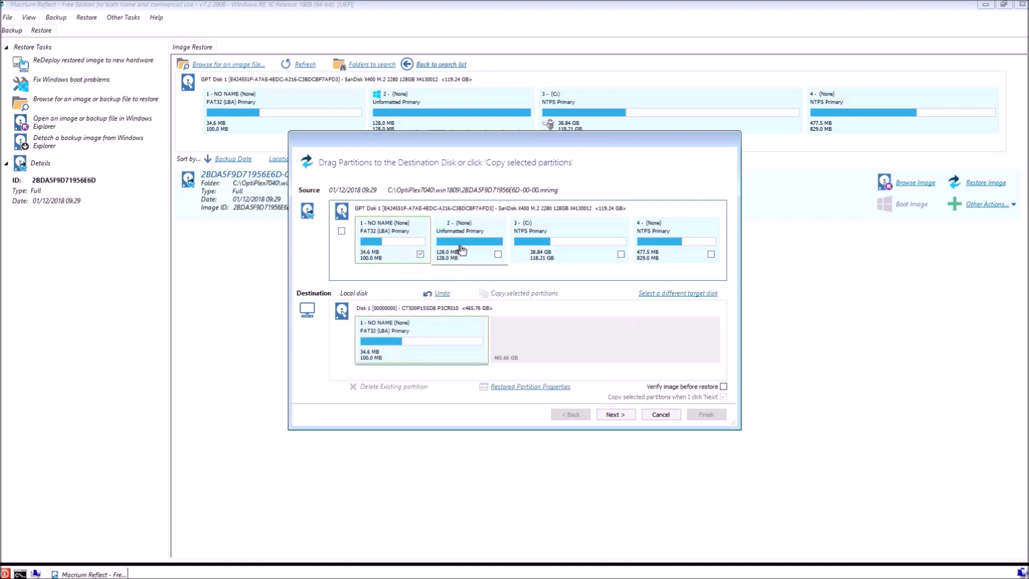
{"action": "left_click_drag", "start_coordinate": [461, 250], "coordinate": [520, 347]}
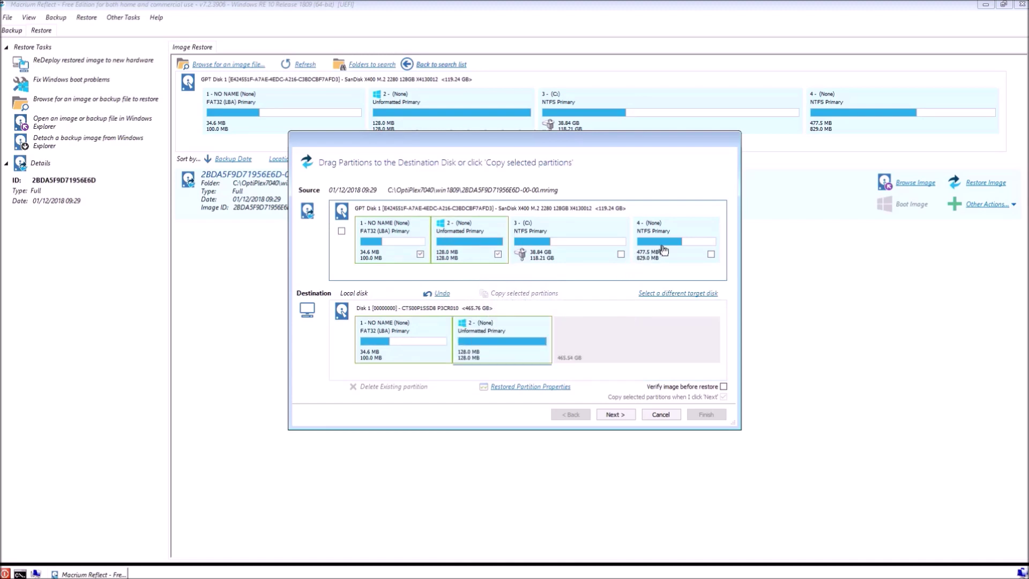
{"action": "left_click_drag", "start_coordinate": [657, 250], "coordinate": [592, 346]}
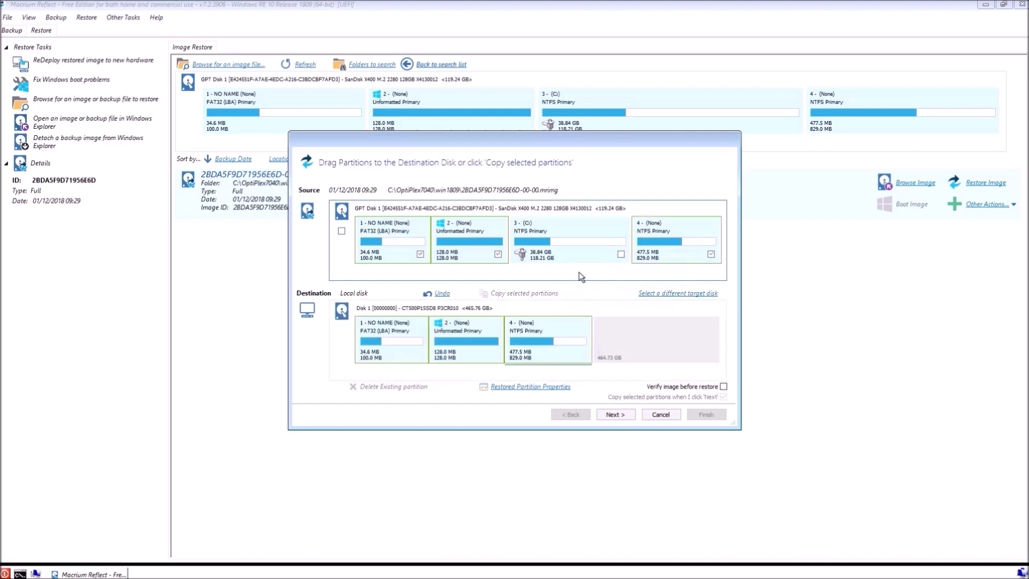
{"action": "left_click_drag", "start_coordinate": [567, 251], "coordinate": [645, 355]}
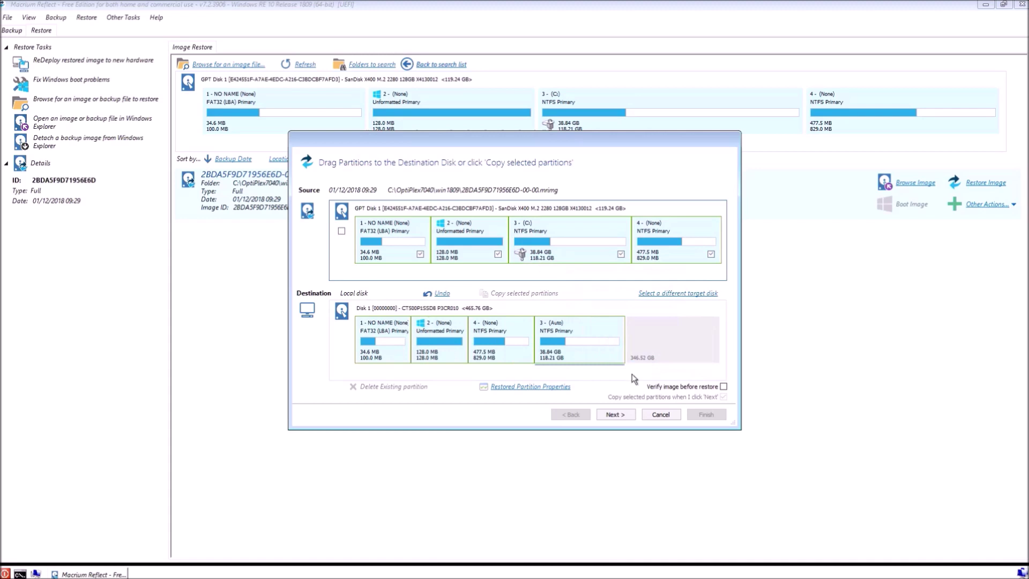
Expand the restored C: partition to its maximum size of 464.73 GB
{"action": "left_click", "coordinate": [544, 387]}
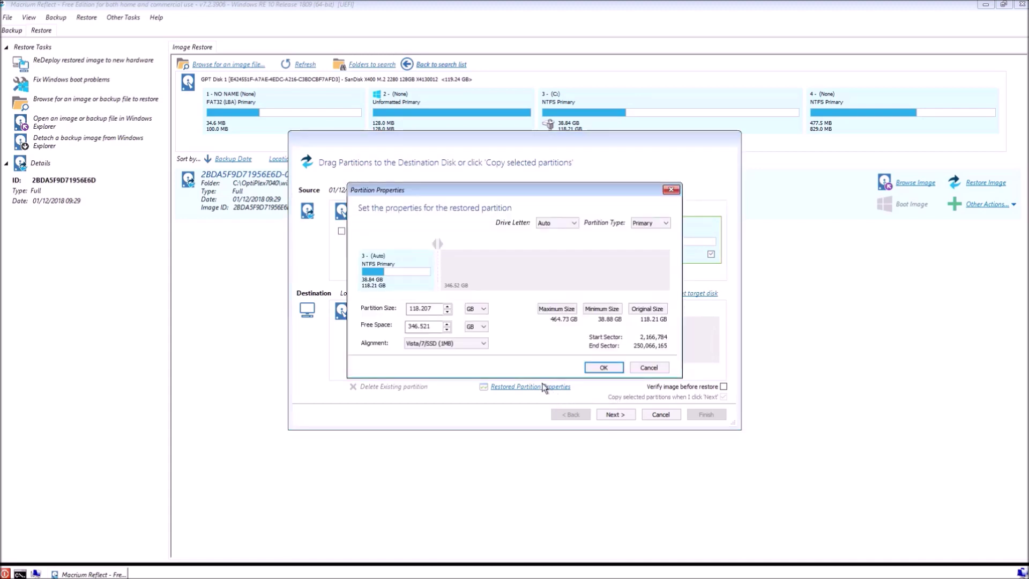
{"action": "left_click", "coordinate": [561, 310]}
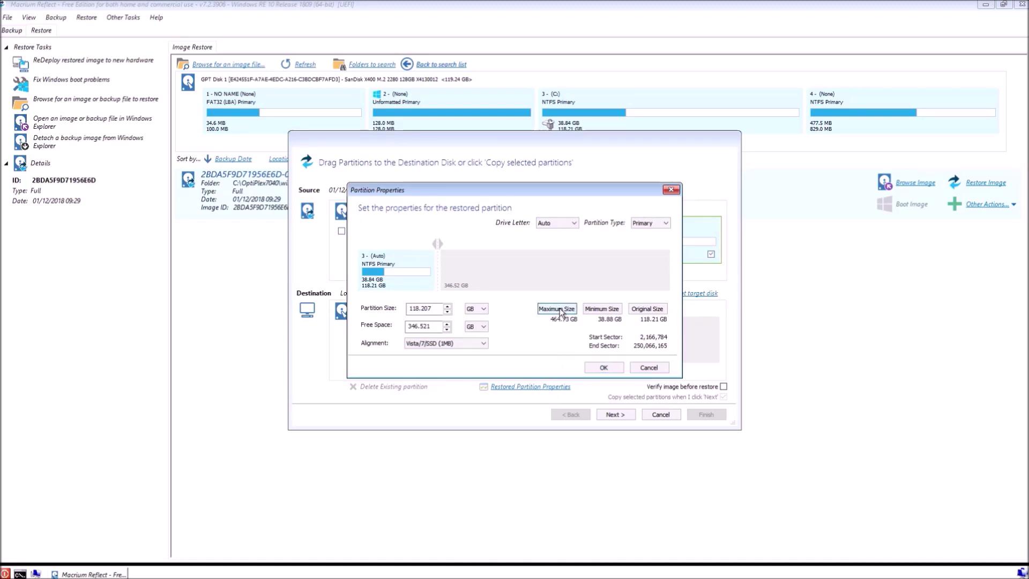
{"action": "left_click", "coordinate": [560, 310]}
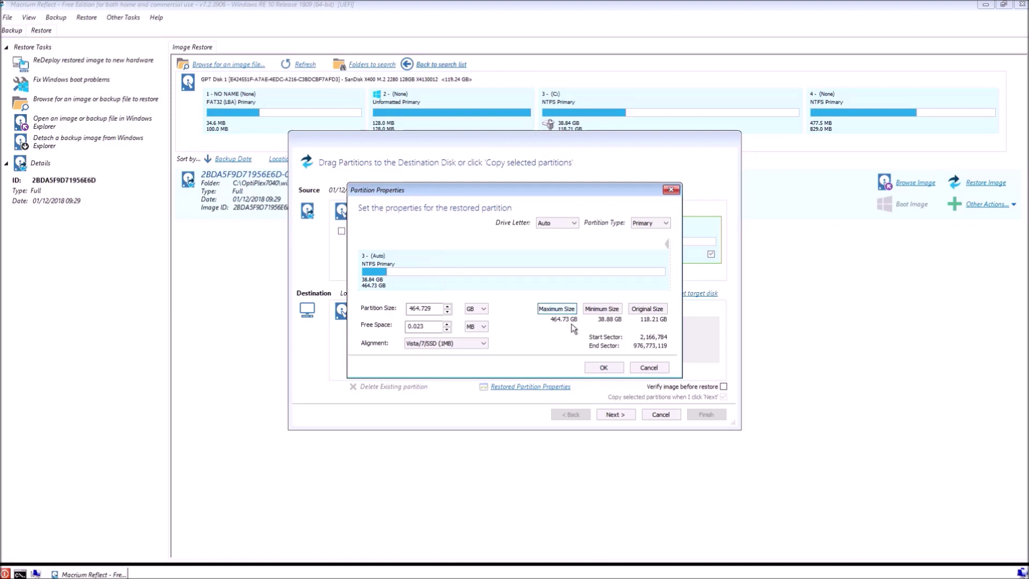
{"action": "left_click", "coordinate": [603, 368]}
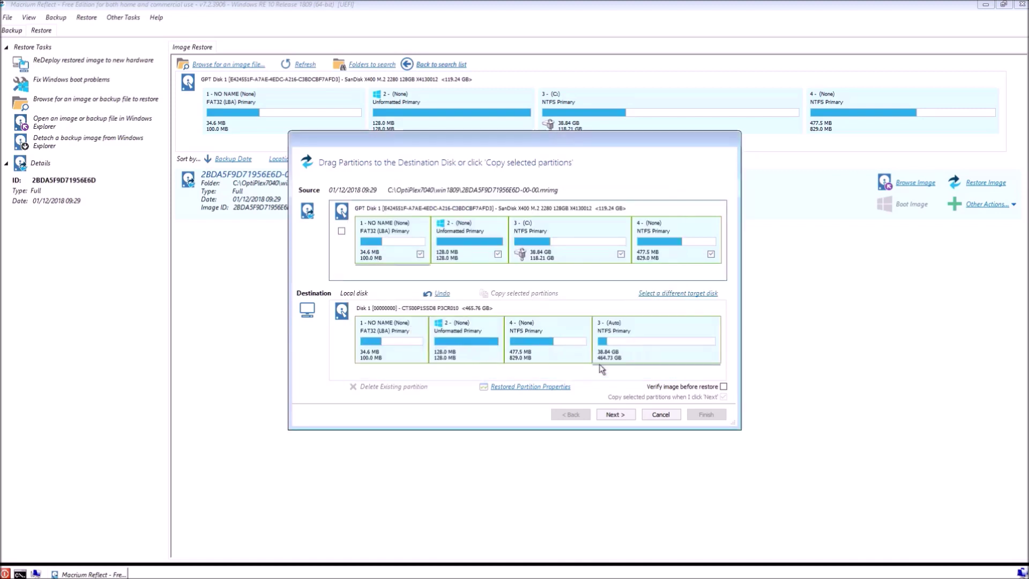
Accept the BitLocker warning and run the restore, which completes in 00:04:24
{"action": "left_click", "coordinate": [631, 414]}
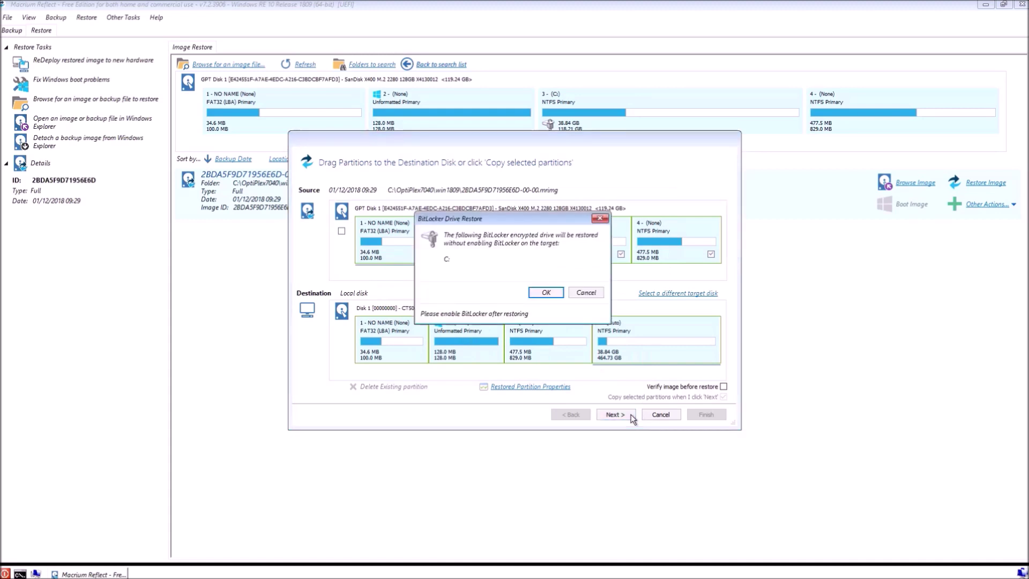
{"action": "left_click", "coordinate": [546, 292]}
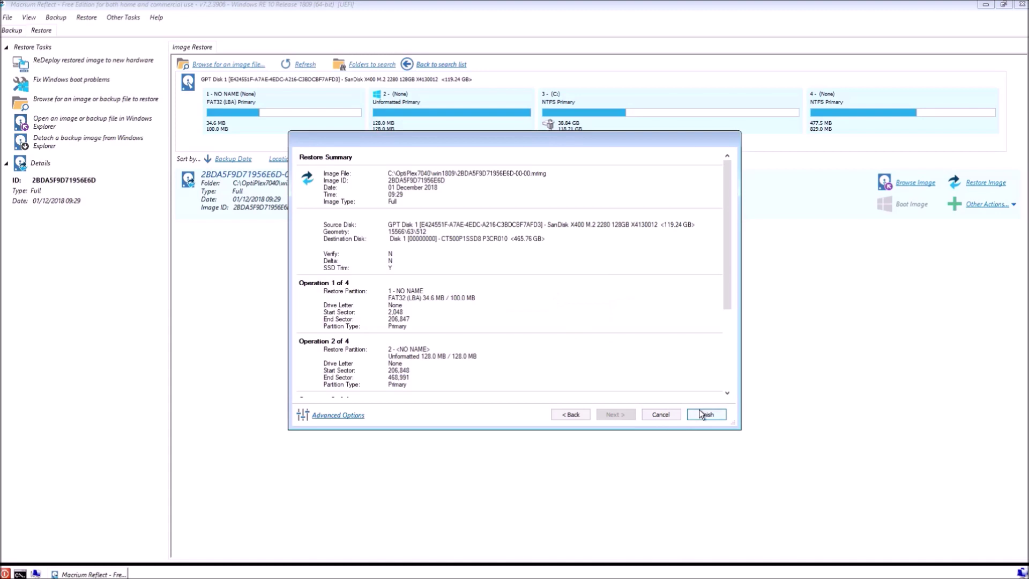
{"action": "left_click", "coordinate": [703, 414]}
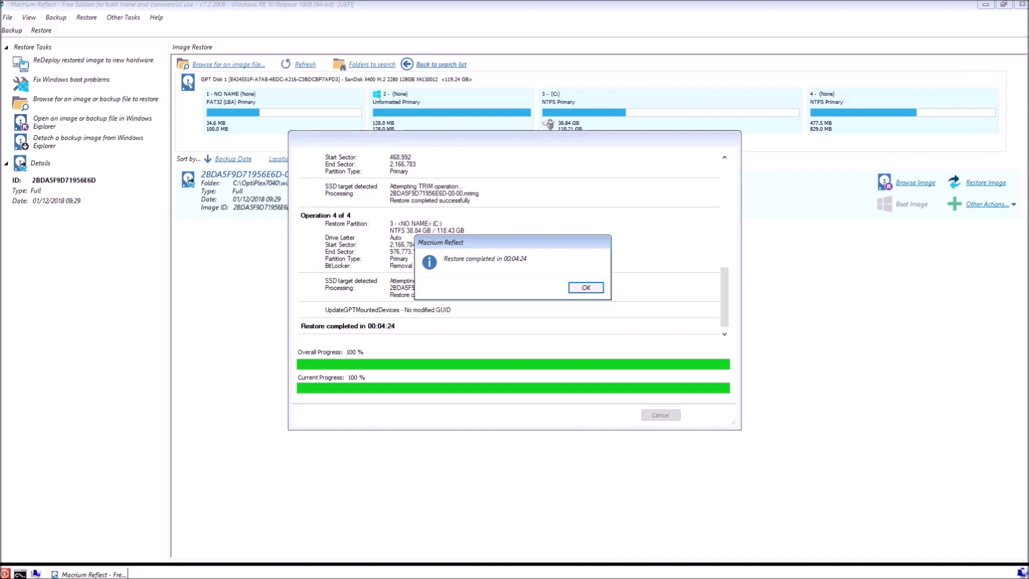
{"action": "left_click", "coordinate": [588, 288]}
{"action": "left_click", "coordinate": [670, 418]}
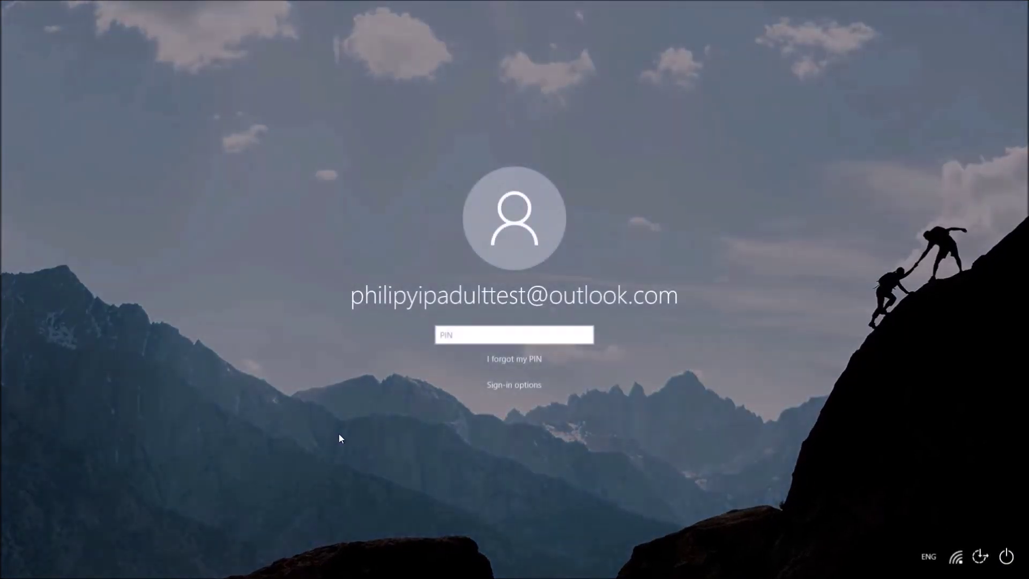
Sign in to the restored Windows 10 system with the account PIN
{"action": "type", "text": "••••"}
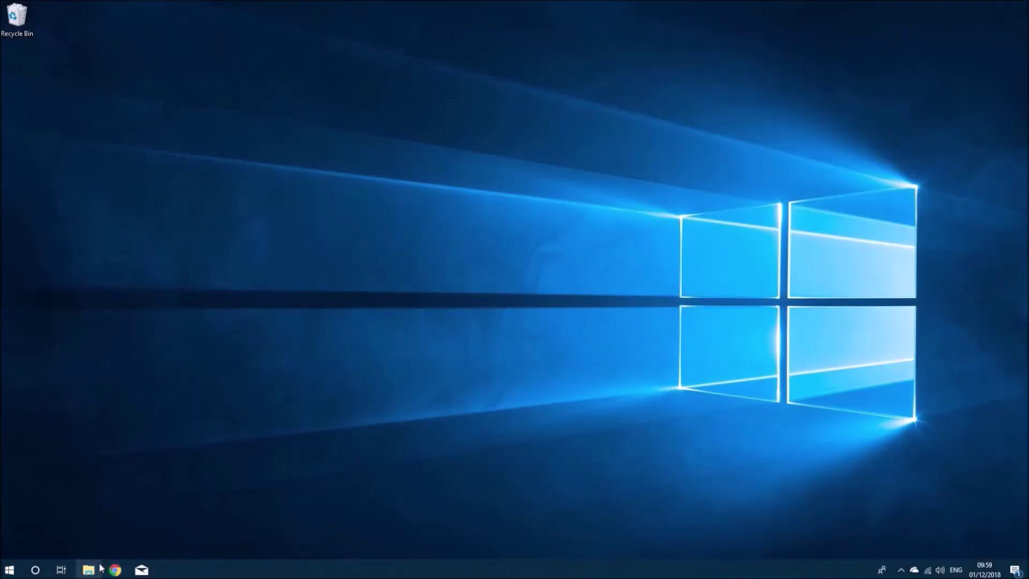
Open This PC in File Explorer and check the Desktop and Documents folders
{"action": "key", "text": "super+e"}
{"action": "left_click", "coordinate": [446, 263]}
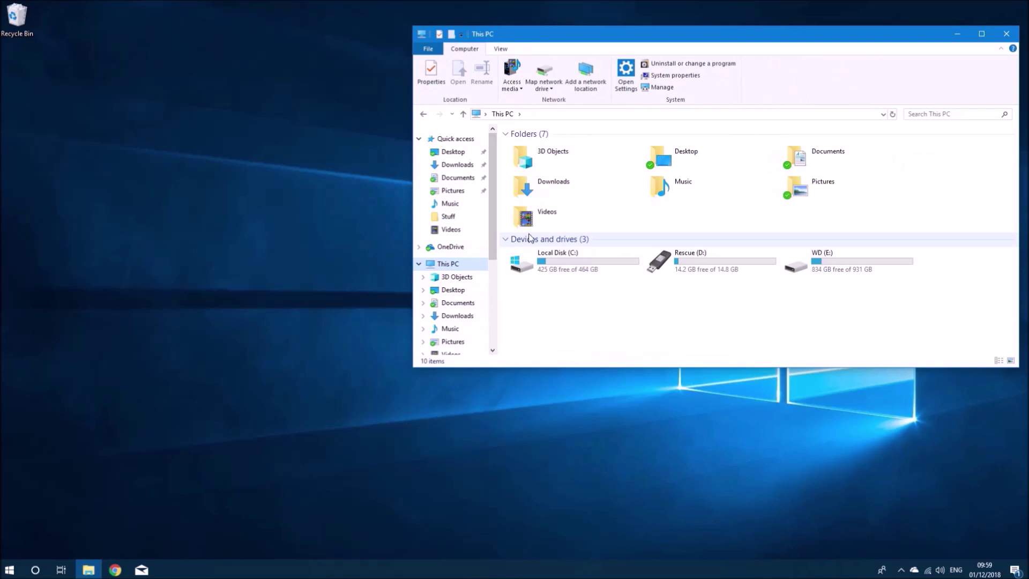
{"action": "left_click", "coordinate": [587, 256]}
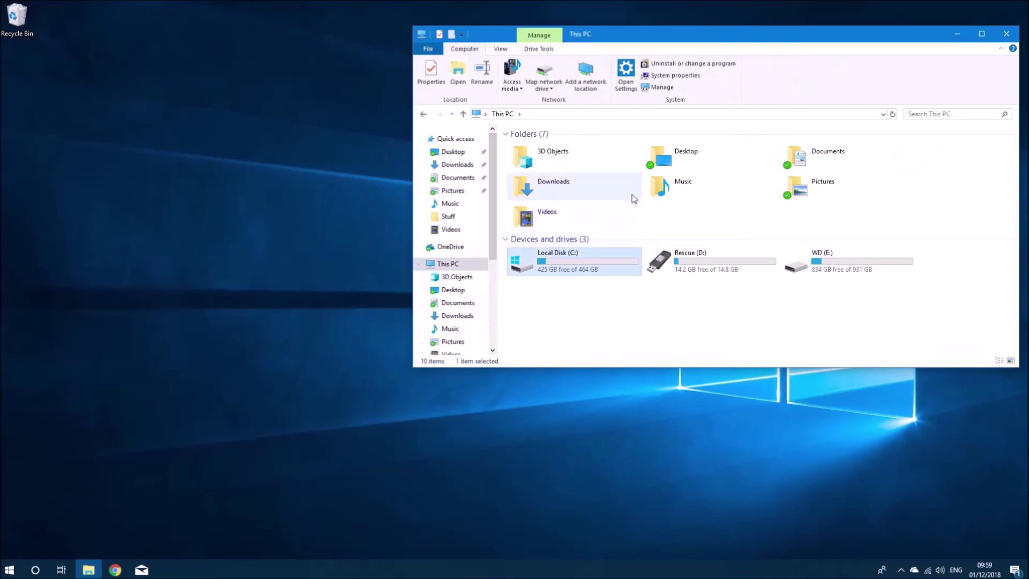
{"action": "double_click", "coordinate": [695, 163]}
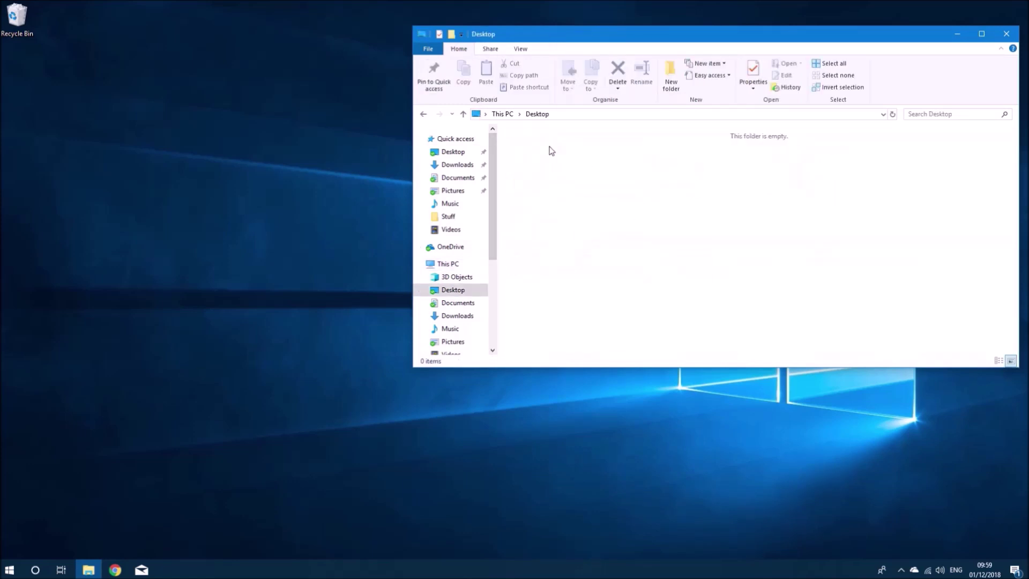
{"action": "left_click", "coordinate": [423, 114]}
{"action": "left_click", "coordinate": [818, 163]}
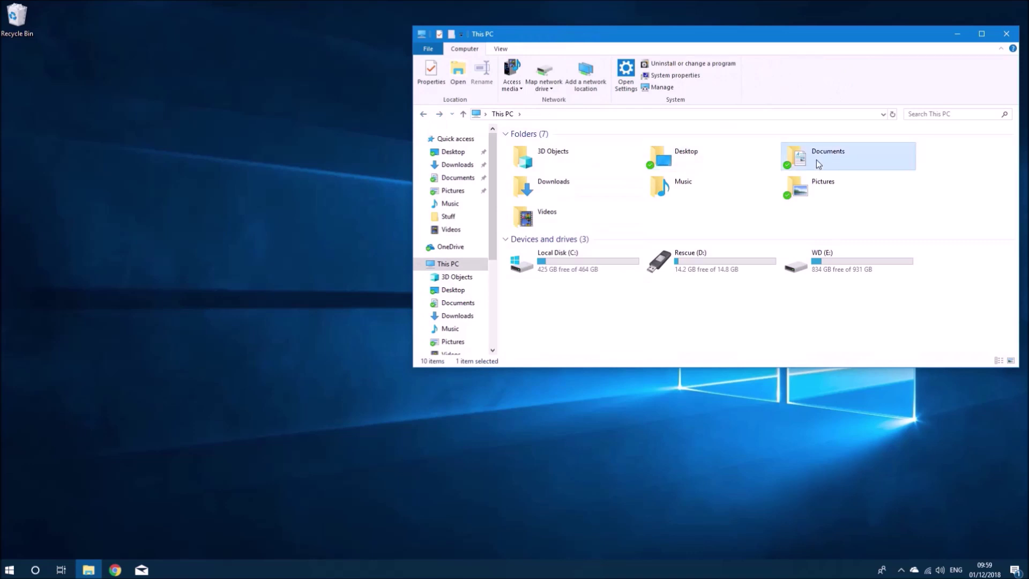
{"action": "double_click", "coordinate": [819, 164]}
{"action": "left_click", "coordinate": [423, 114]}
Check Downloads, Music, Pictures and Videos, confirm C: has 425 GB free, then minimise
{"action": "double_click", "coordinate": [525, 185]}
{"action": "left_click", "coordinate": [423, 114]}
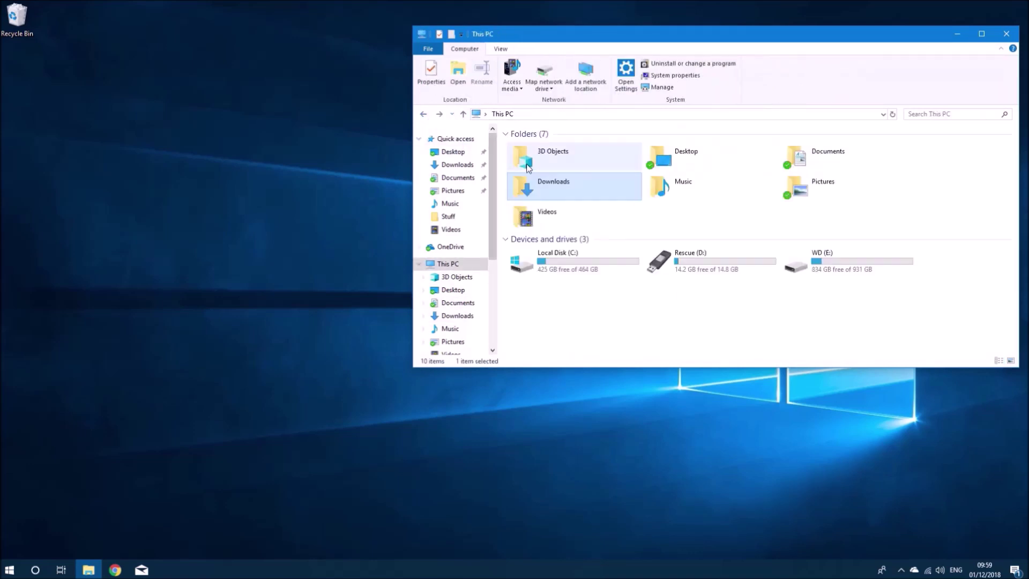
{"action": "double_click", "coordinate": [686, 191]}
{"action": "left_click", "coordinate": [423, 114]}
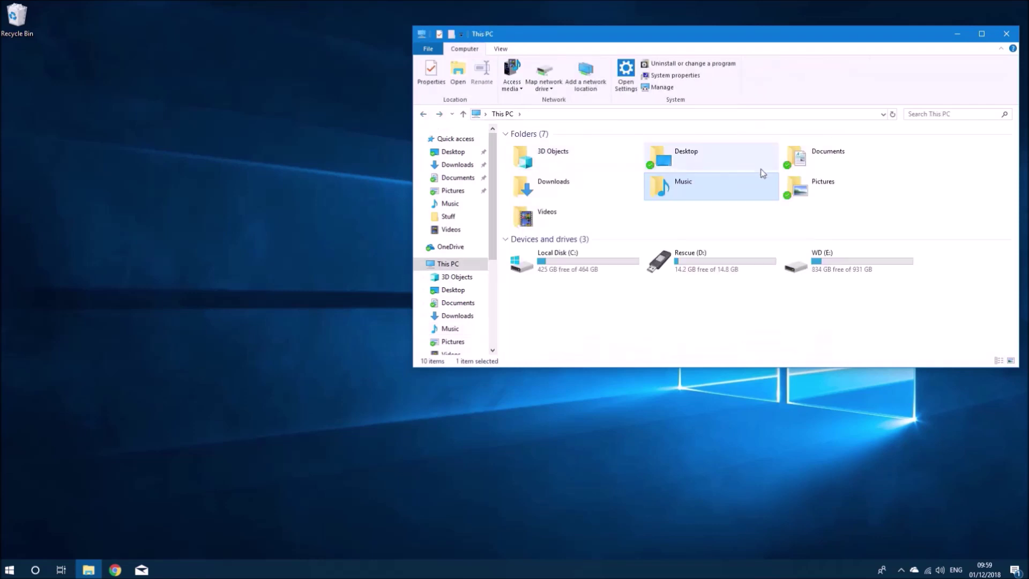
{"action": "double_click", "coordinate": [804, 188]}
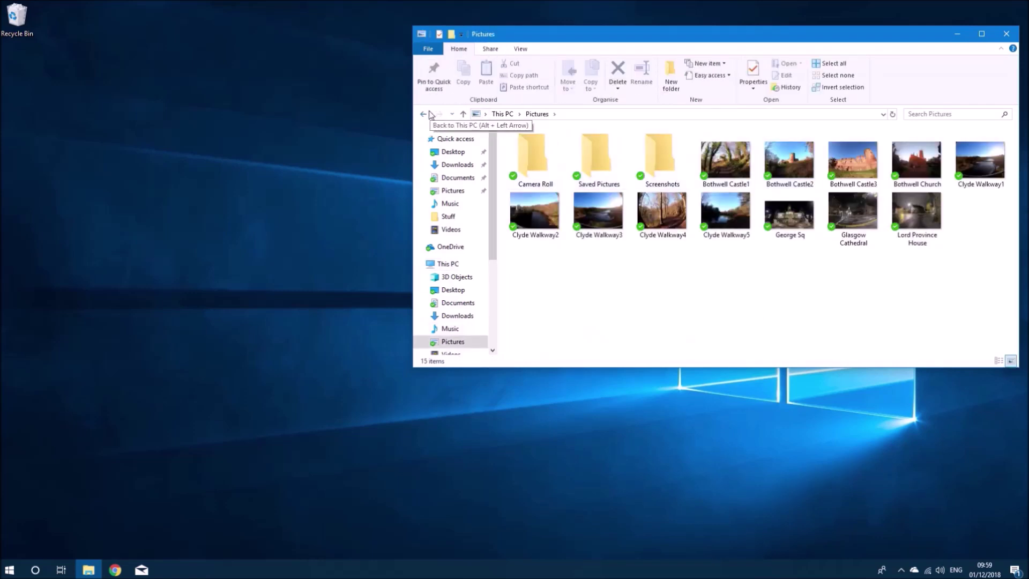
{"action": "left_click", "coordinate": [426, 114]}
{"action": "double_click", "coordinate": [533, 214]}
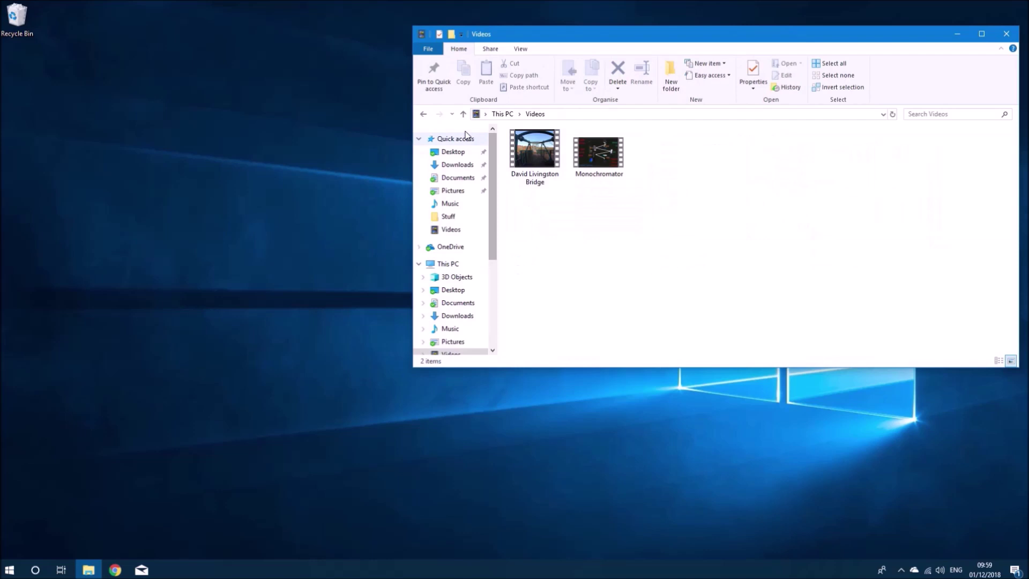
{"action": "left_click", "coordinate": [426, 114]}
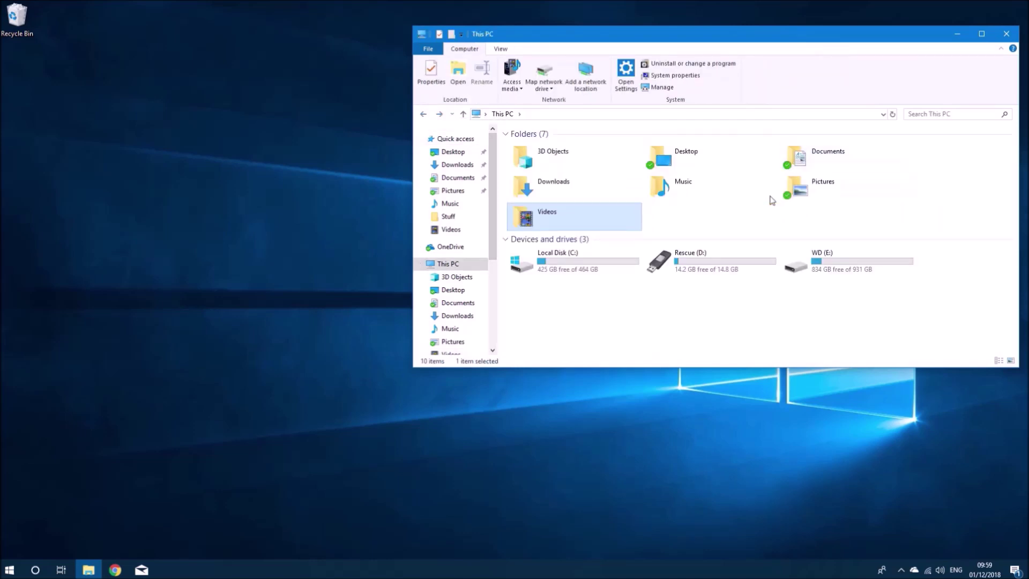
{"action": "left_click", "coordinate": [599, 276]}
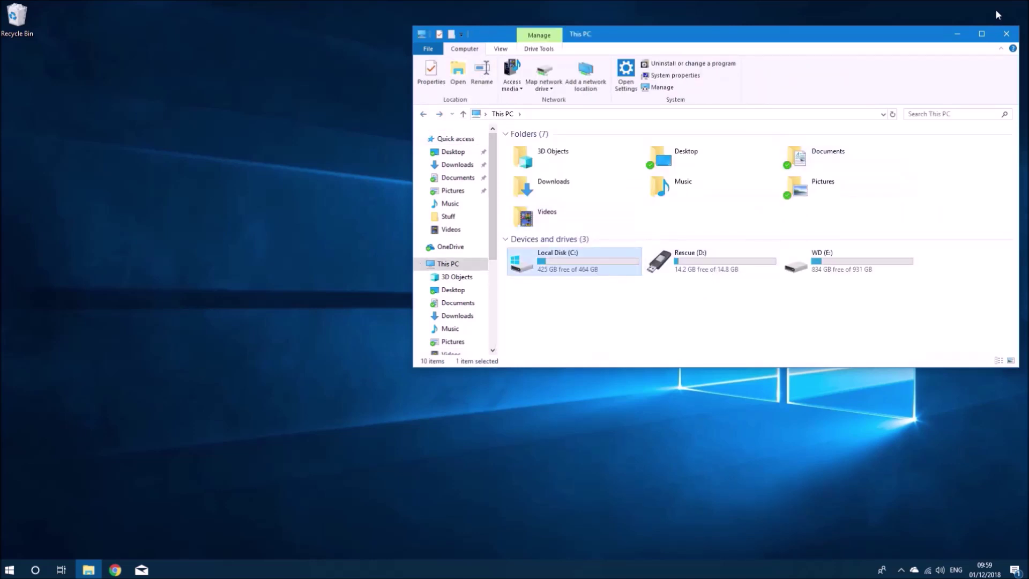
{"action": "left_click", "coordinate": [957, 34]}
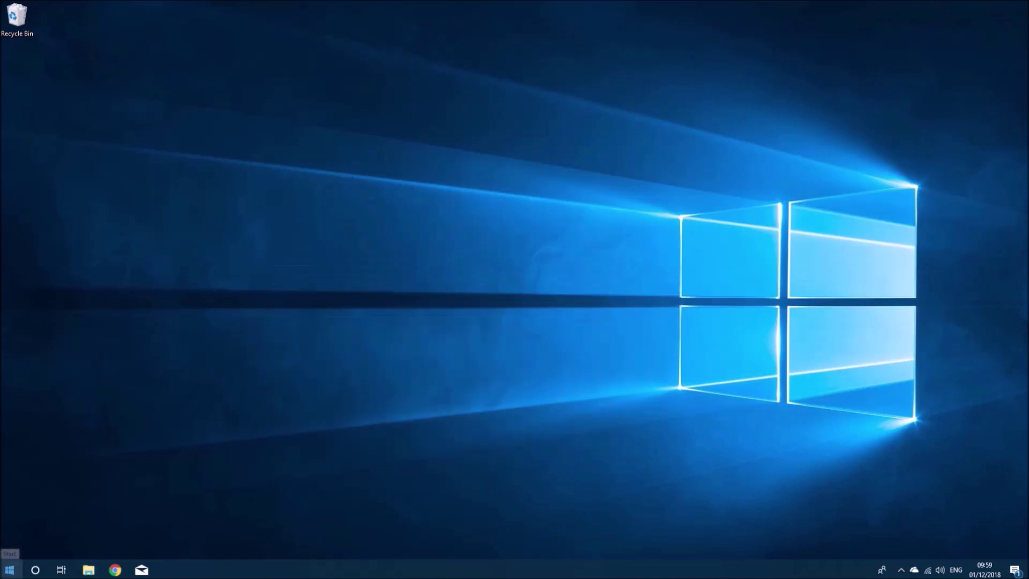
{"action": "right_click", "coordinate": [9, 569]}
{"action": "left_click", "coordinate": [64, 381]}
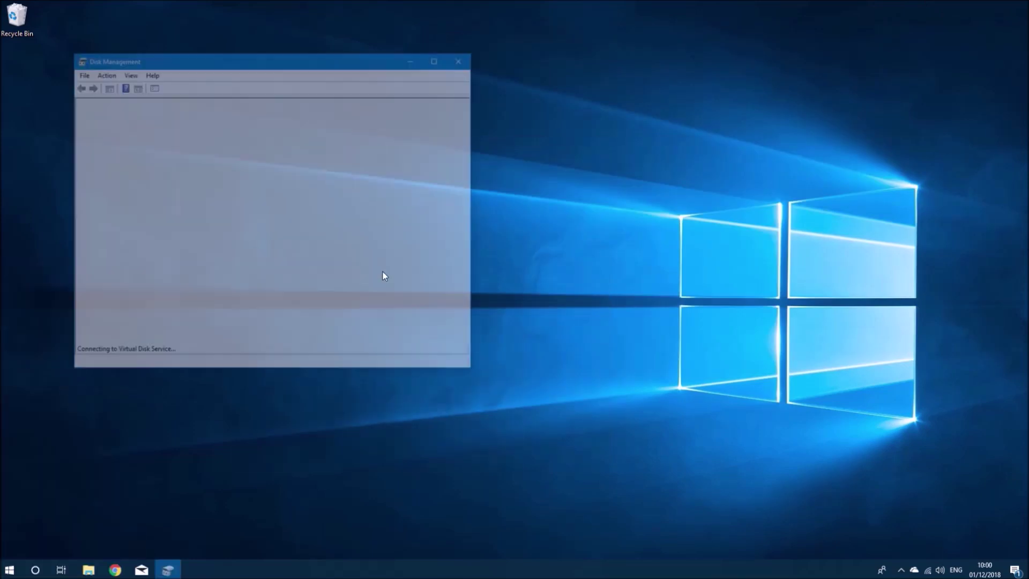
{"action": "left_click", "coordinate": [438, 58]}
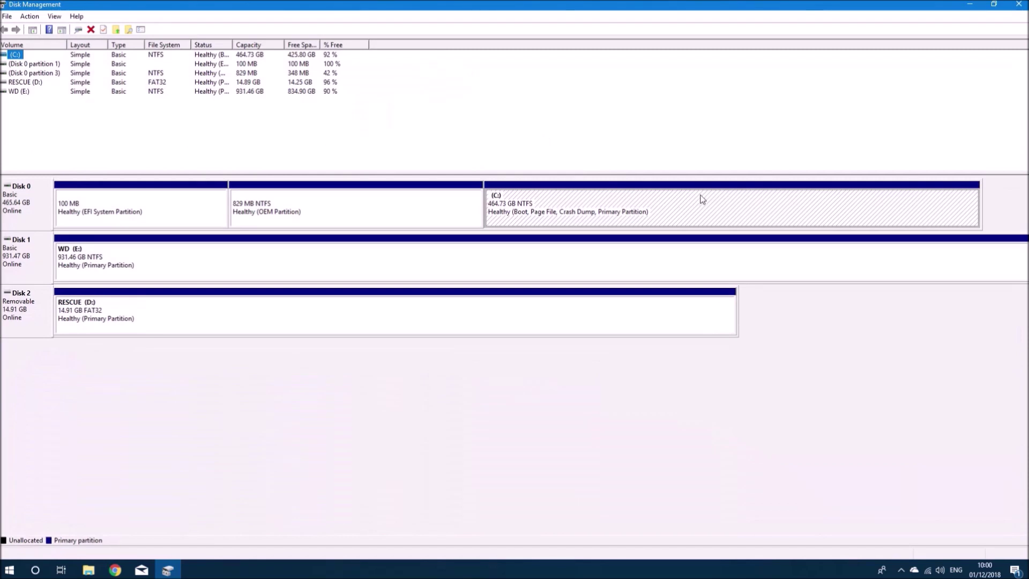
{"action": "left_click", "coordinate": [665, 206]}
{"action": "left_click", "coordinate": [1018, 5]}
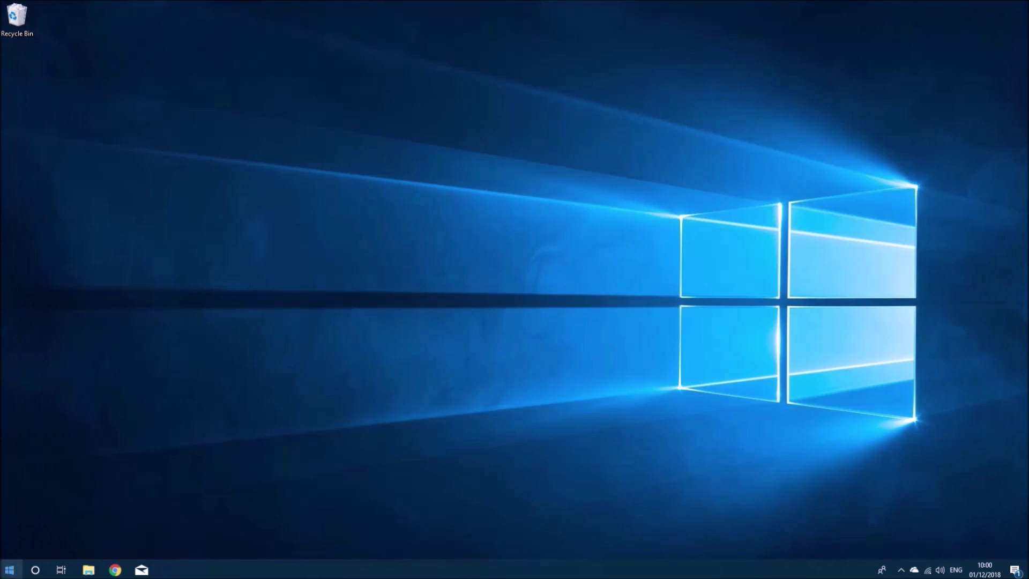
Review the Apps & features list, including Macrium Reflect Free Edition, then close Settings
{"action": "right_click", "coordinate": [9, 570]}
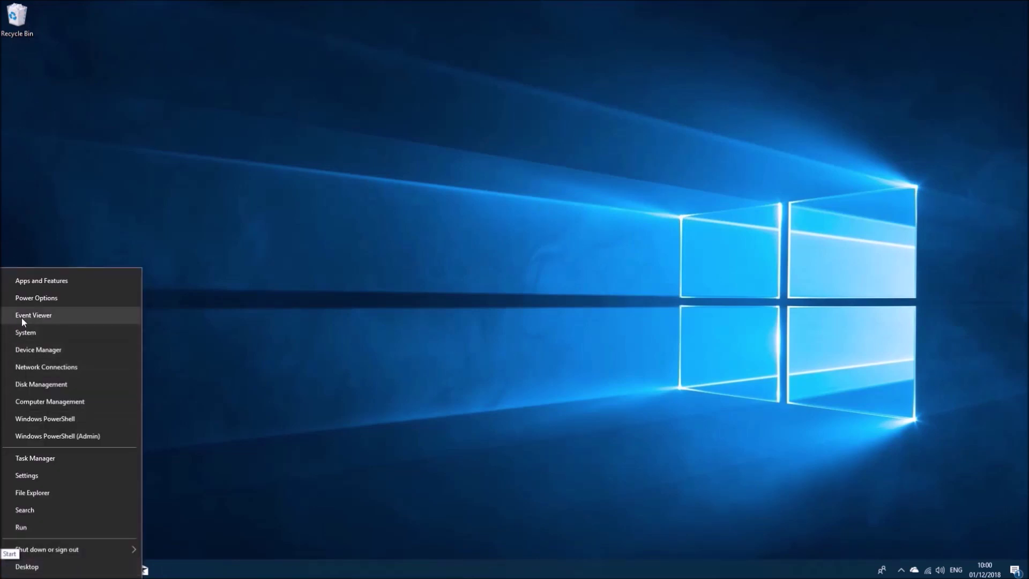
{"action": "left_click", "coordinate": [42, 282]}
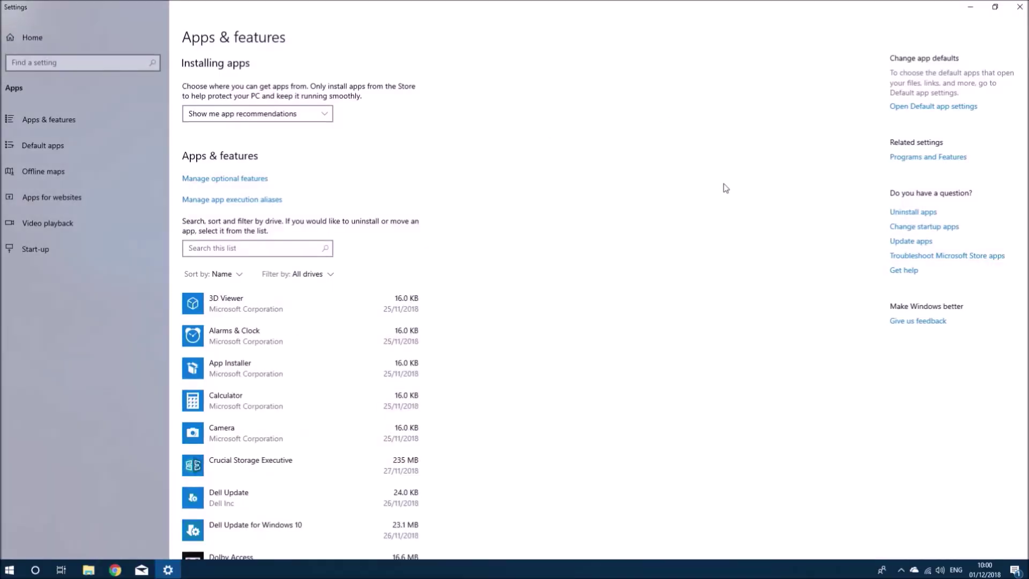
{"action": "scroll", "coordinate": [727, 191], "scroll_direction": "down", "scroll_amount": 15}
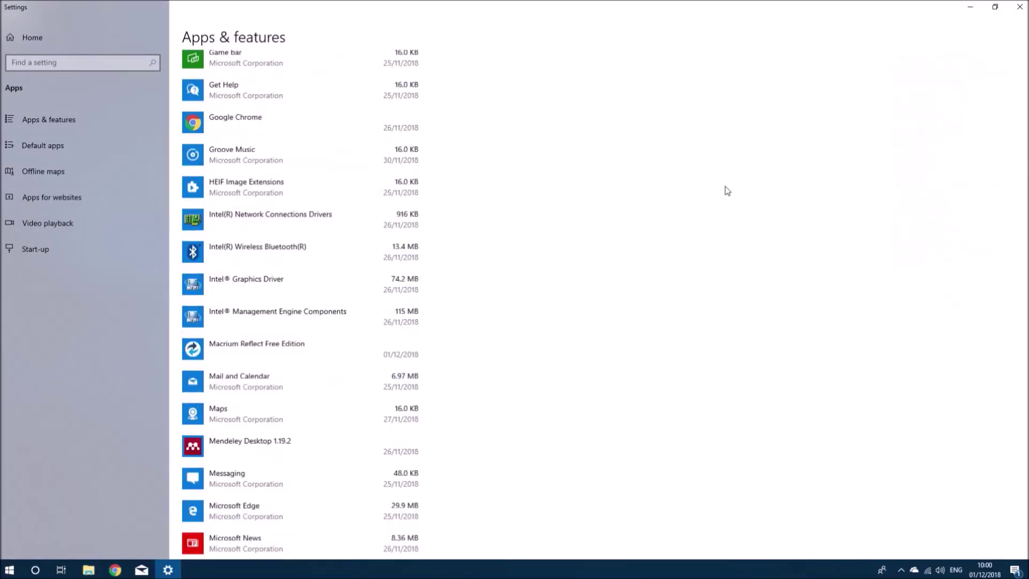
{"action": "scroll", "coordinate": [727, 191], "scroll_direction": "down", "scroll_amount": 12}
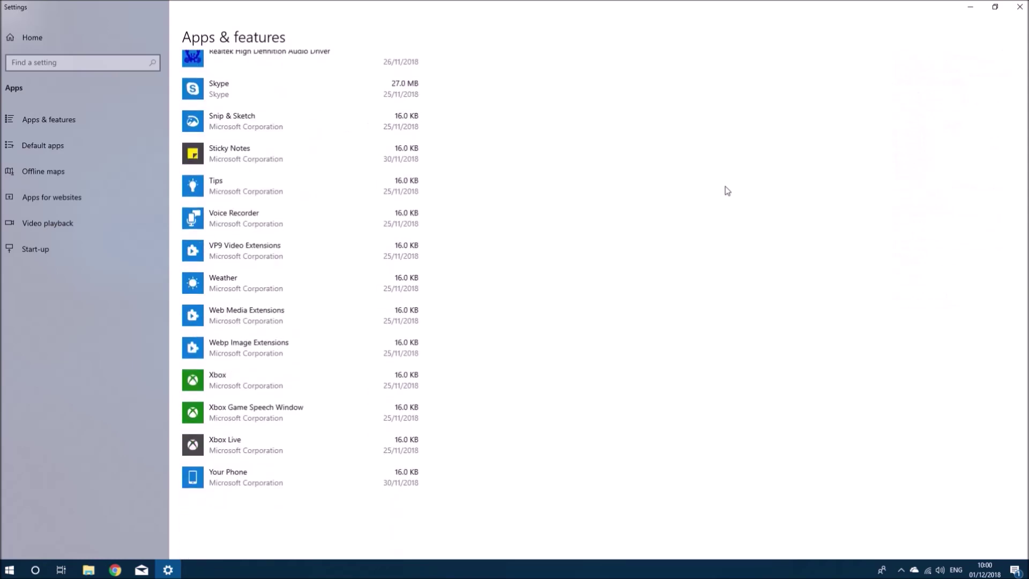
{"action": "left_click", "coordinate": [1019, 7]}
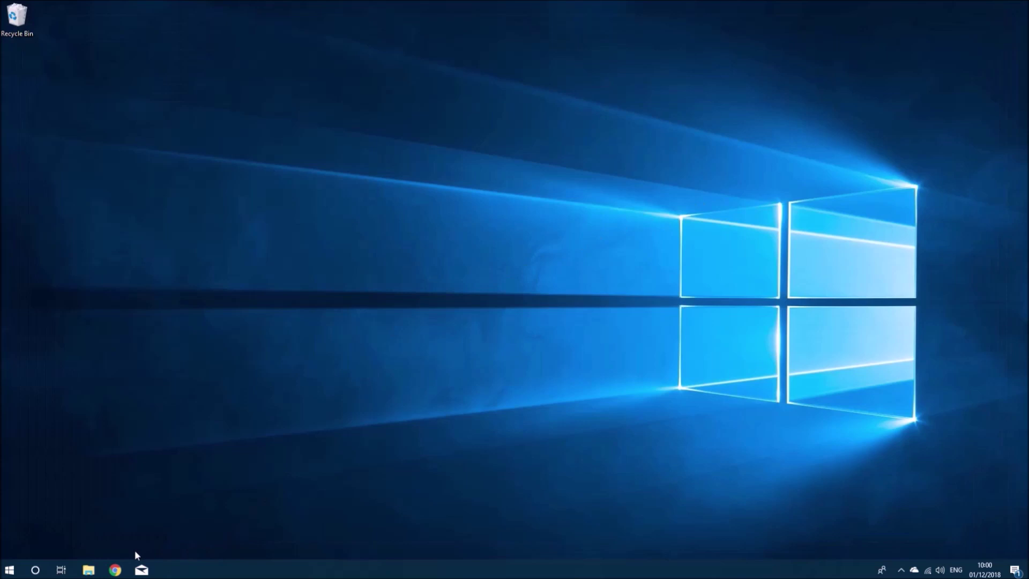
Turn on BitLocker for Local Disk (C:) from This PC
{"action": "left_click", "coordinate": [99, 574]}
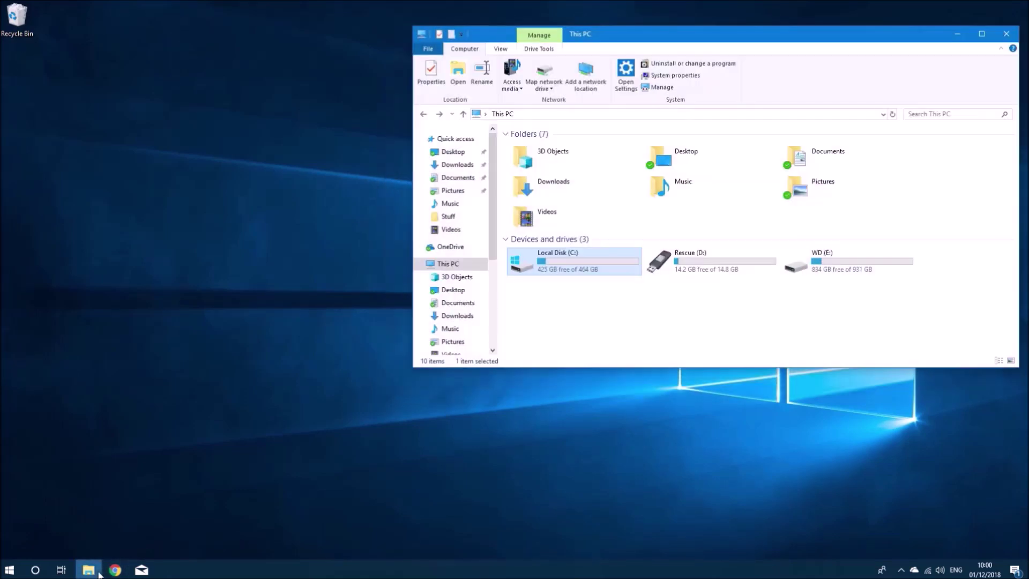
{"action": "right_click", "coordinate": [543, 262]}
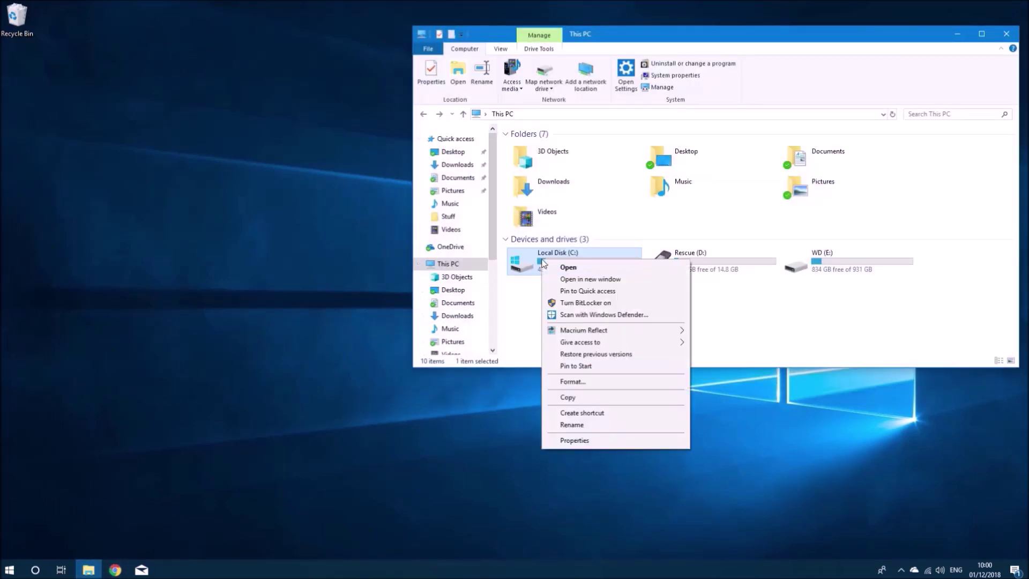
{"action": "left_click", "coordinate": [607, 303]}
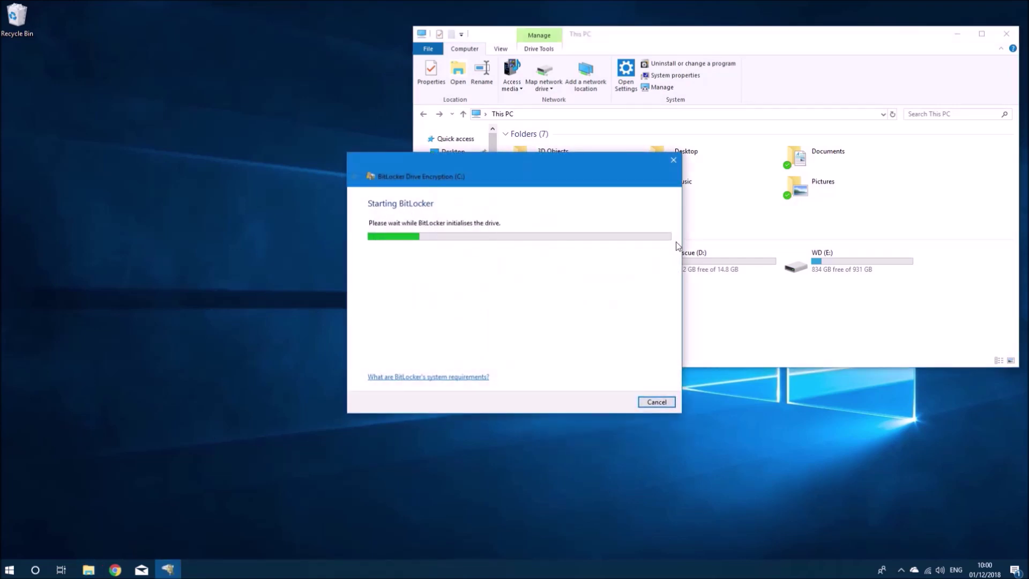
{"action": "left_click", "coordinate": [1006, 33]}
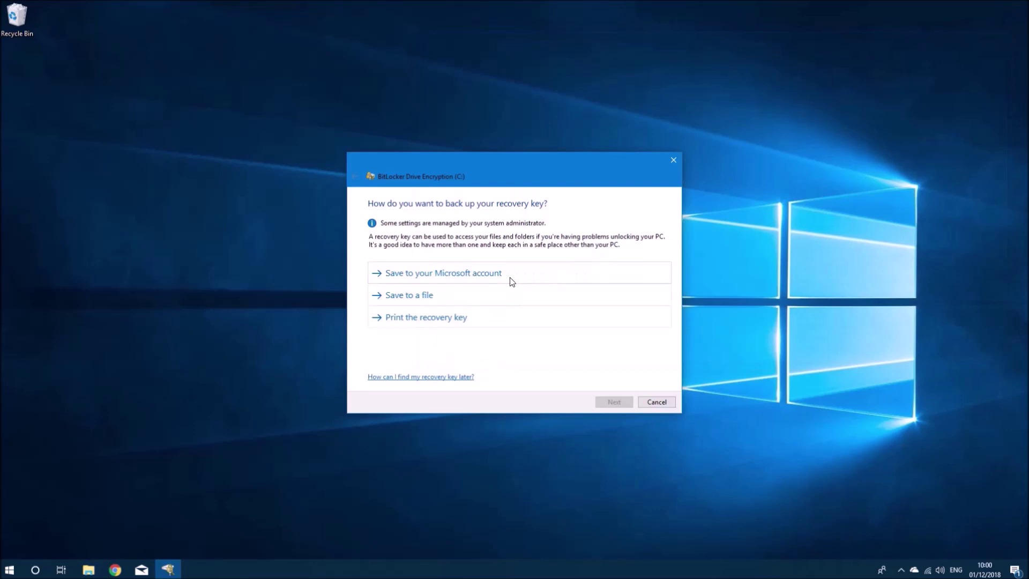
Back up the recovery key to the Microsoft account and to a file in E:\OptiPlex7040
{"action": "left_click", "coordinate": [512, 275]}
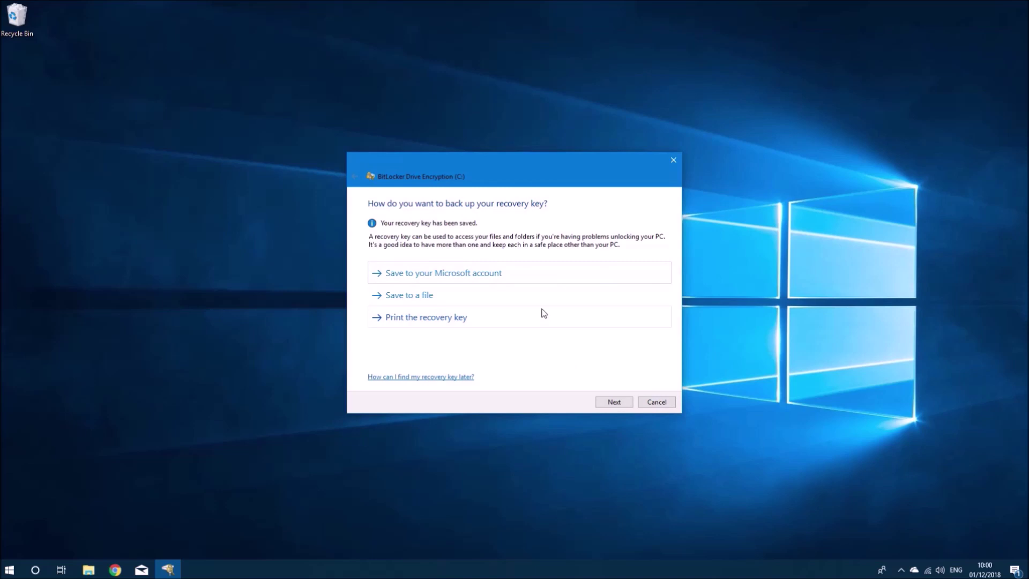
{"action": "left_click", "coordinate": [544, 301]}
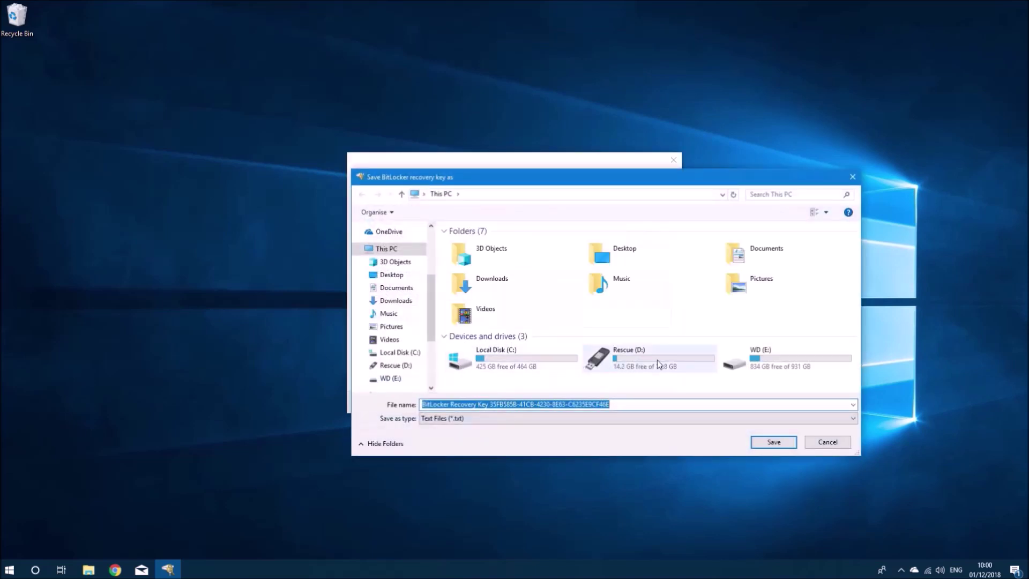
{"action": "double_click", "coordinate": [753, 362]}
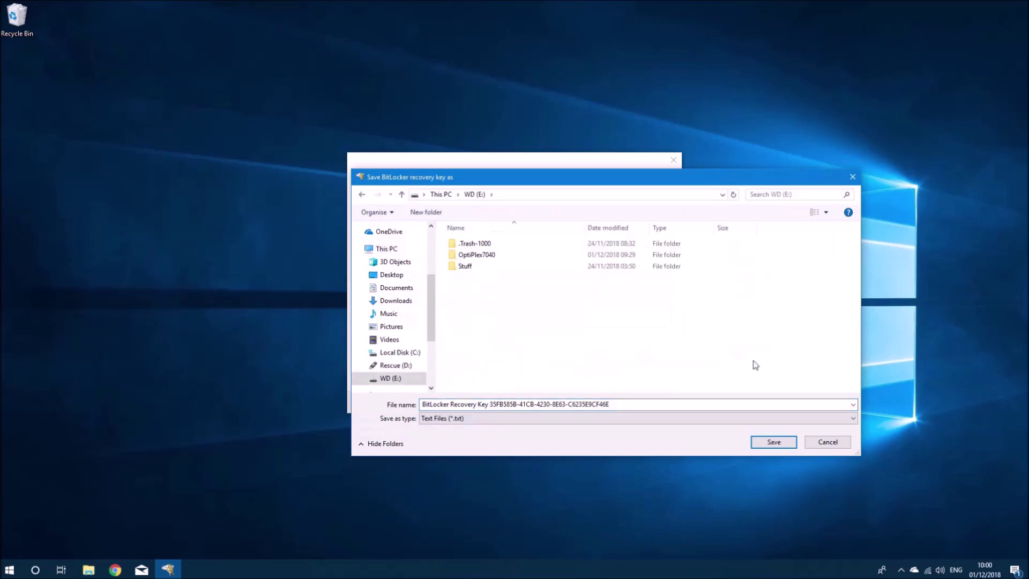
{"action": "double_click", "coordinate": [523, 254]}
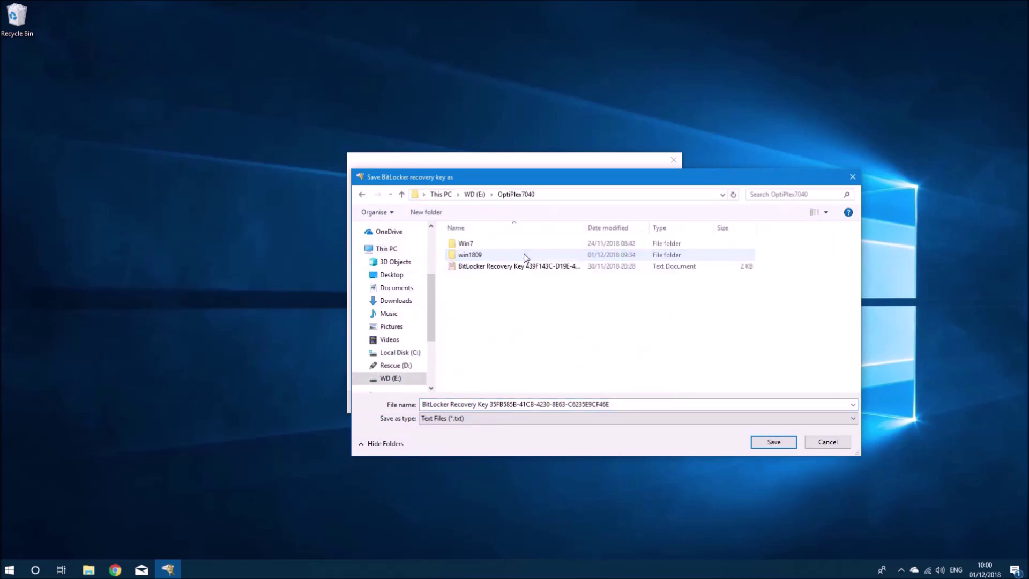
{"action": "left_click", "coordinate": [763, 445]}
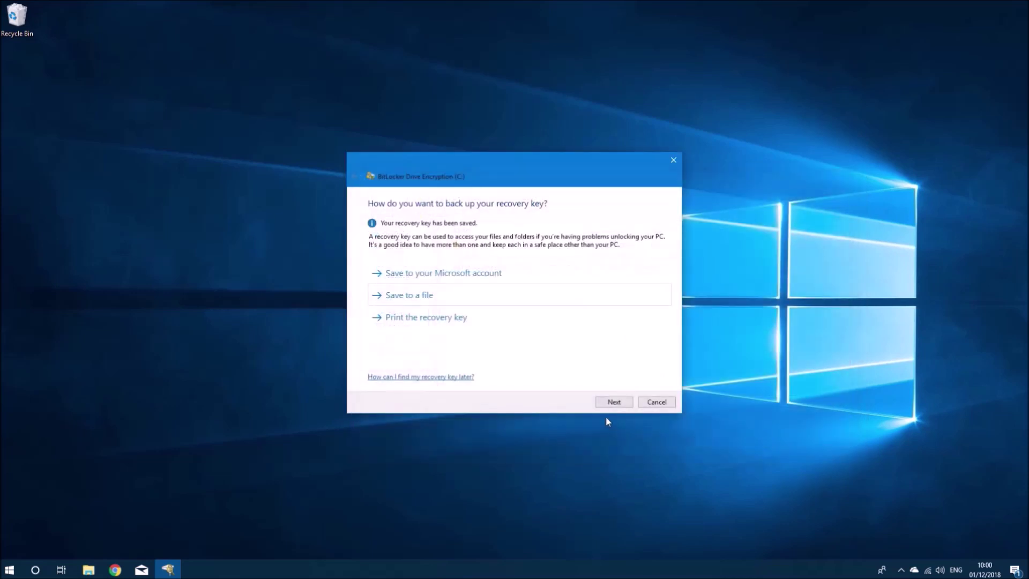
Encrypt the entire drive with the new encryption mode and the BitLocker system check enabled
{"action": "left_click", "coordinate": [613, 403]}
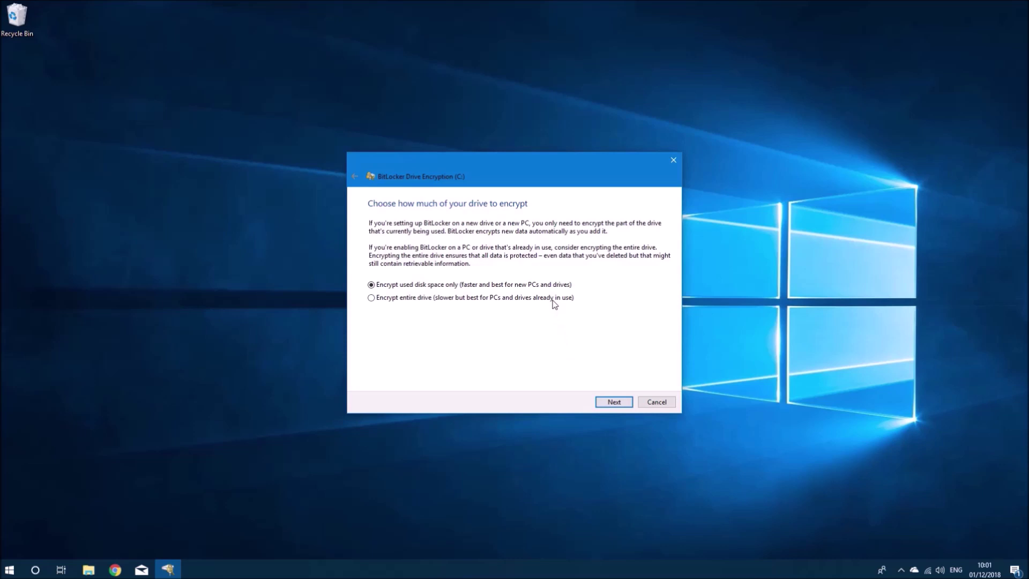
{"action": "left_click", "coordinate": [614, 403]}
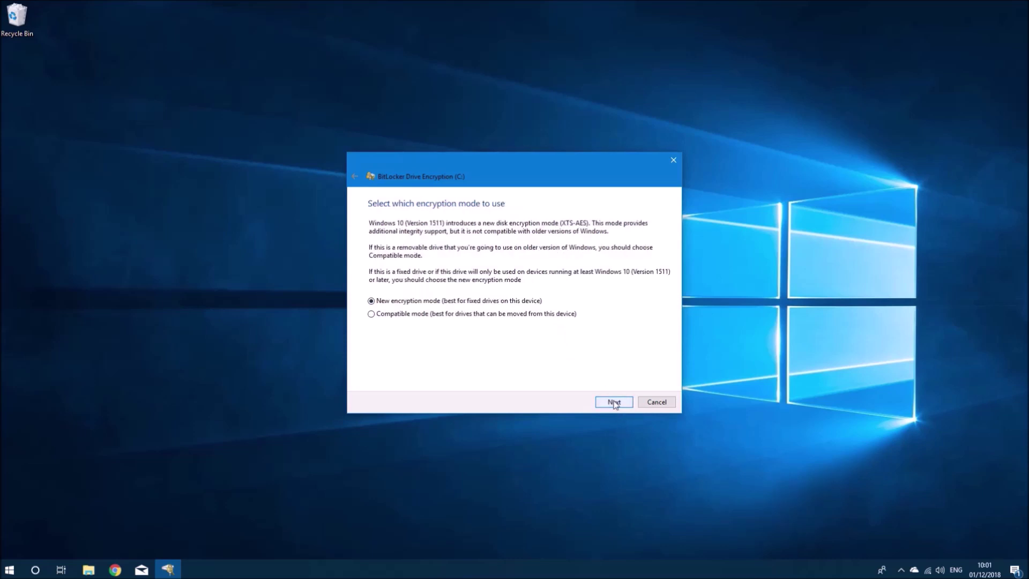
{"action": "left_click", "coordinate": [615, 403]}
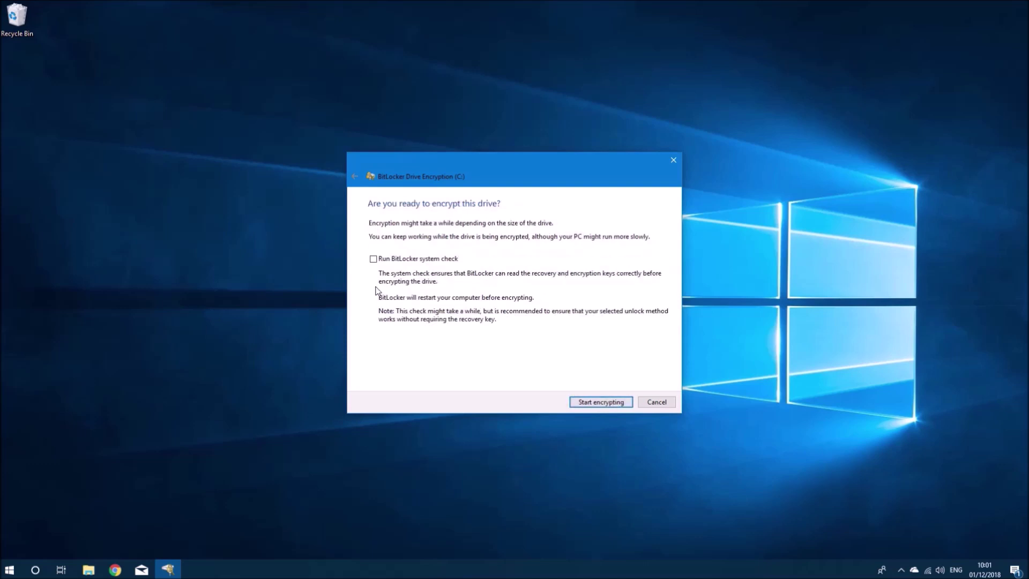
{"action": "left_click", "coordinate": [374, 260]}
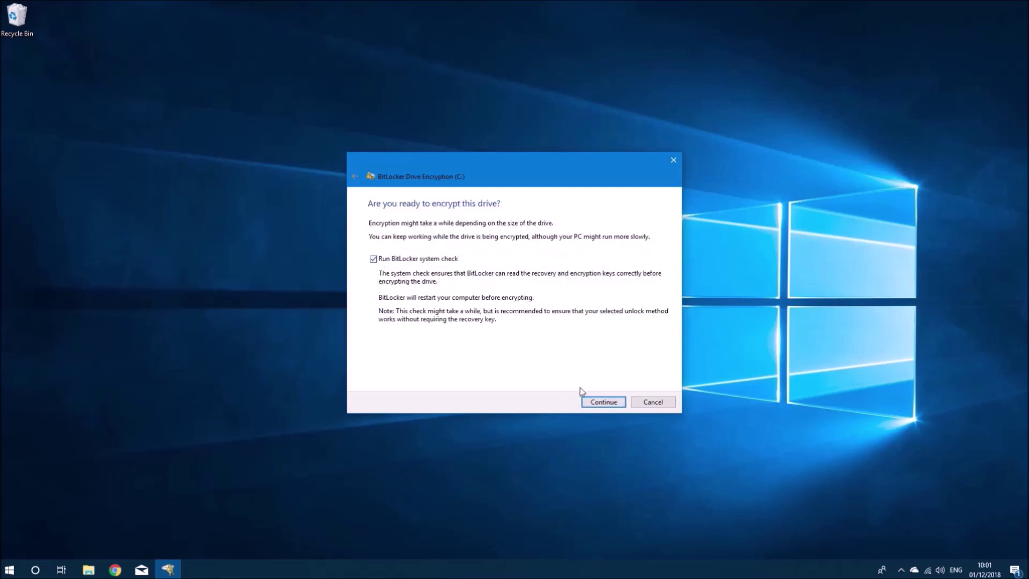
{"action": "left_click", "coordinate": [598, 400]}
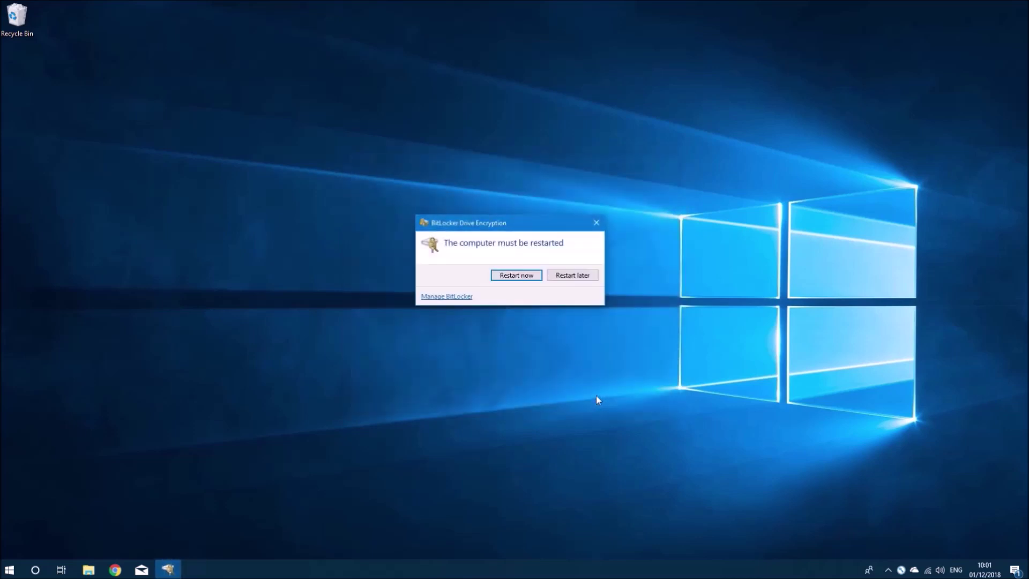
Restart the PC, then follow the BitLocker tray icon until C: encryption completes
{"action": "left_click", "coordinate": [516, 276]}
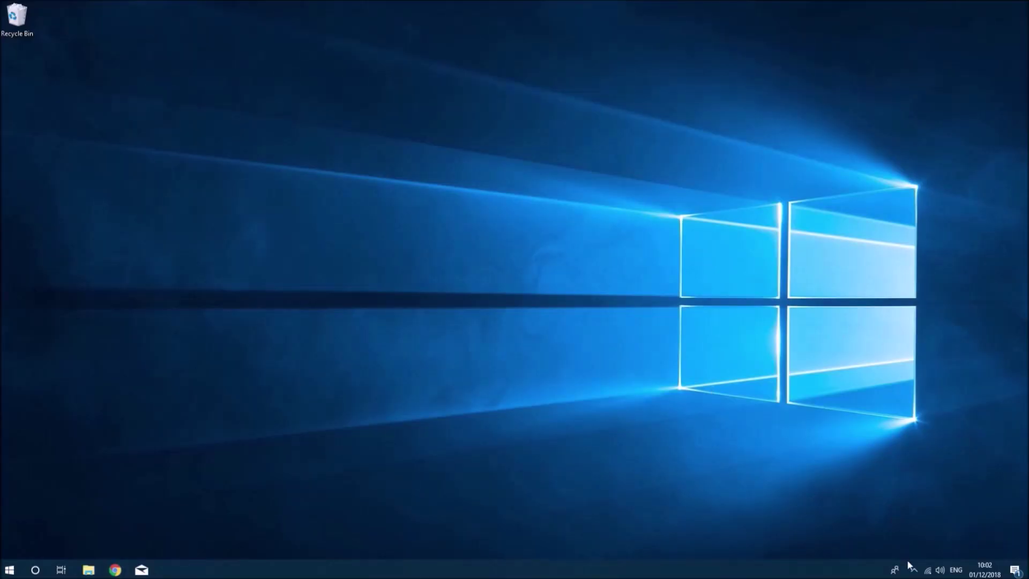
{"action": "left_click", "coordinate": [928, 570]}
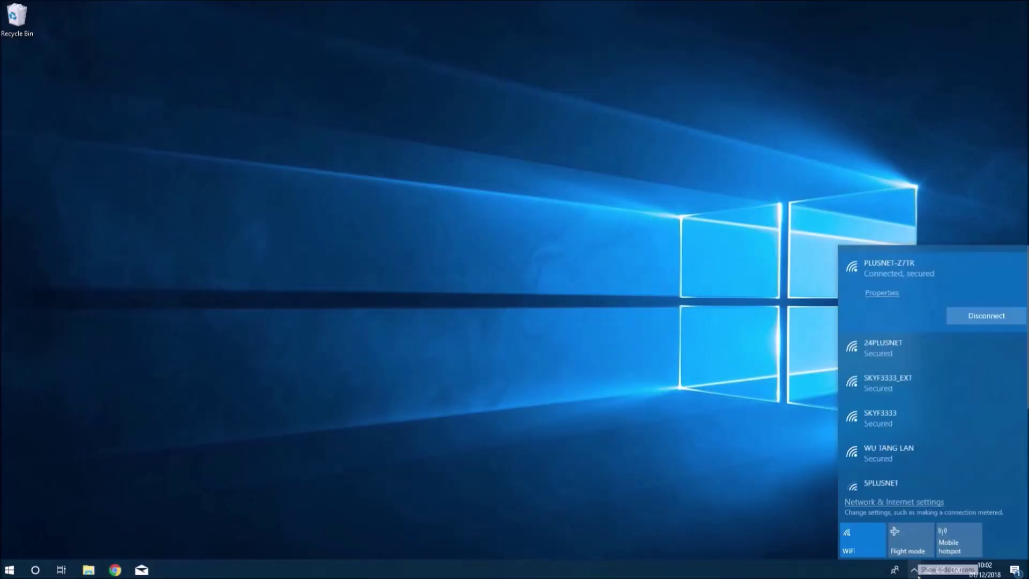
{"action": "left_click", "coordinate": [751, 494]}
{"action": "left_click", "coordinate": [914, 570]}
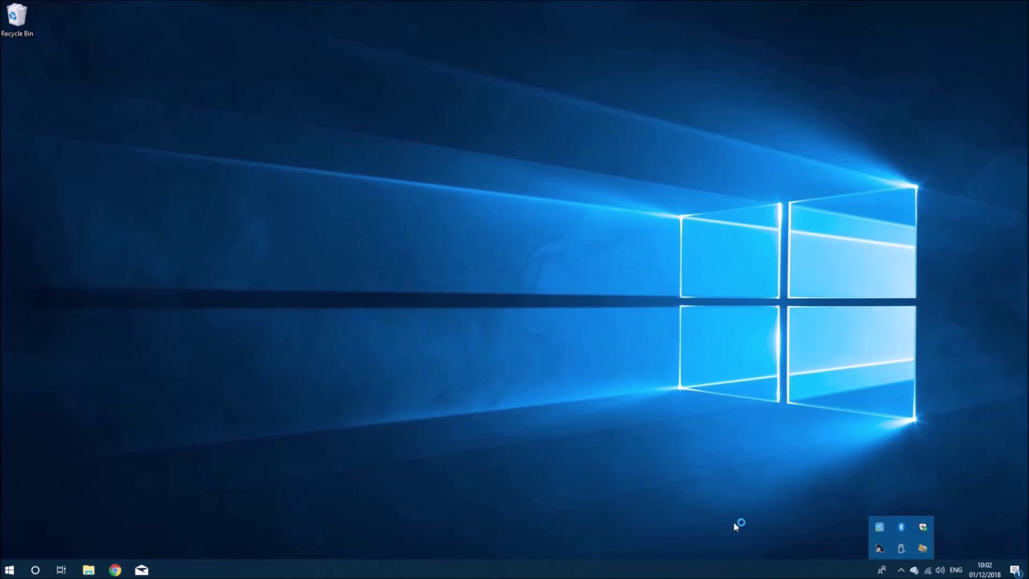
{"action": "left_click", "coordinate": [772, 530]}
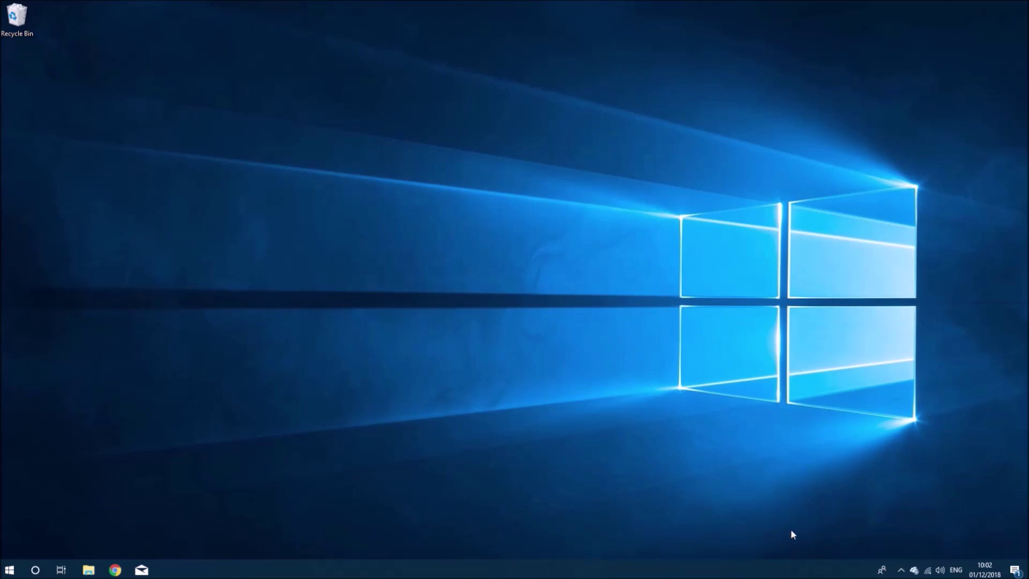
{"action": "left_click", "coordinate": [900, 570]}
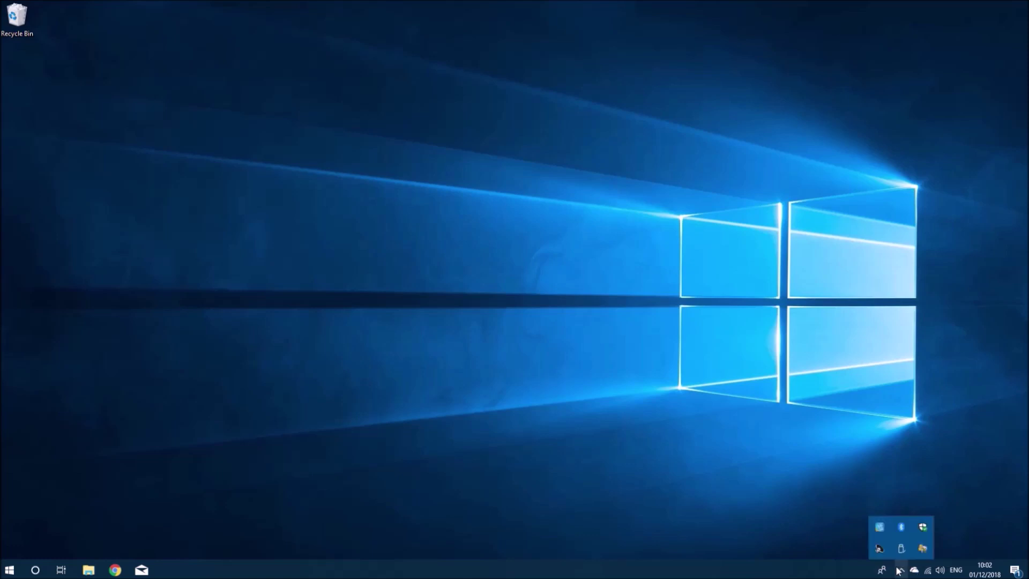
{"action": "left_click", "coordinate": [922, 547]}
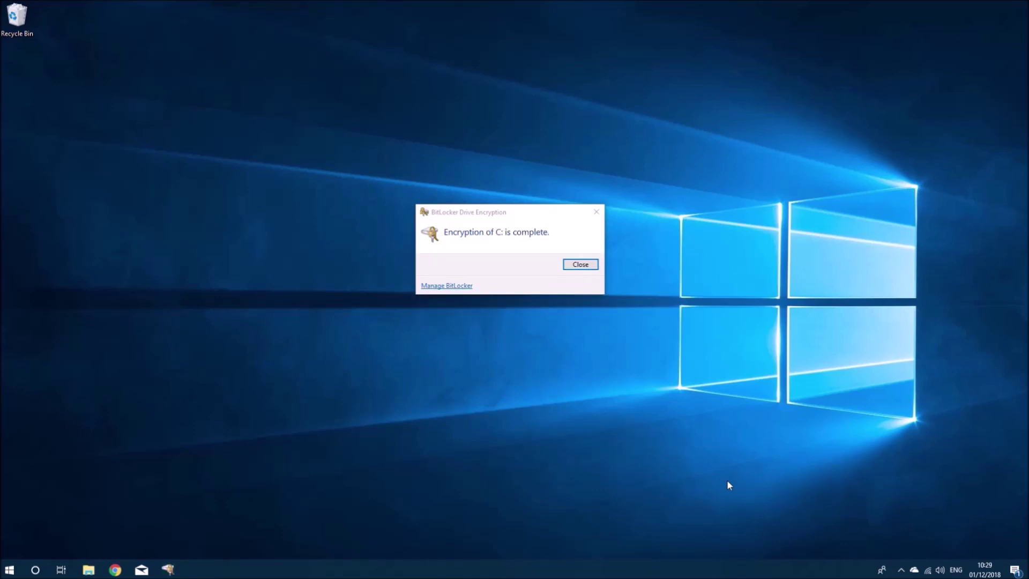
Dismiss the encryption-complete notice and view Local Disk (C:) in This PC: 425 GB free of 464 GB
{"action": "left_click", "coordinate": [580, 265]}
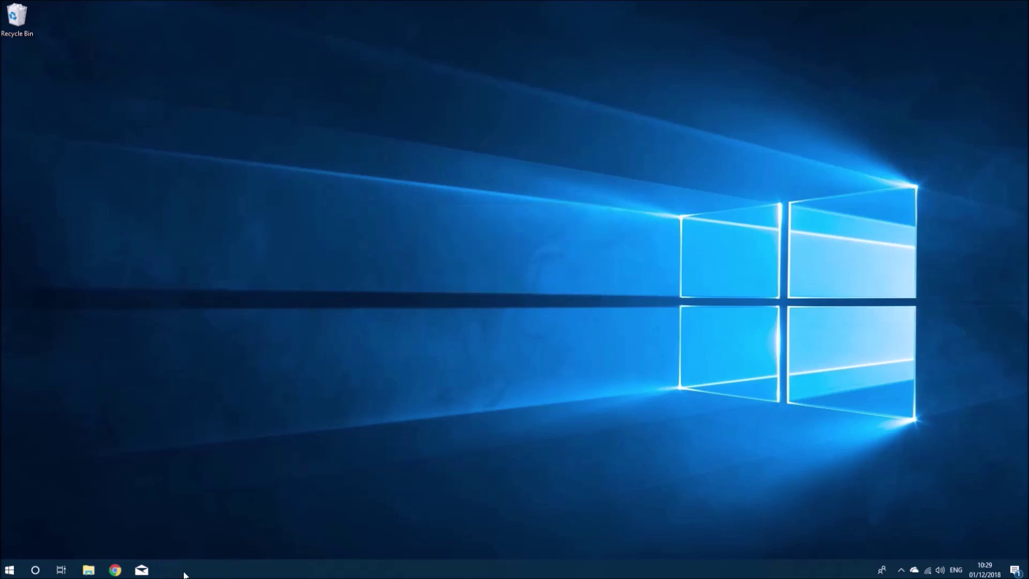
{"action": "left_click", "coordinate": [89, 569]}
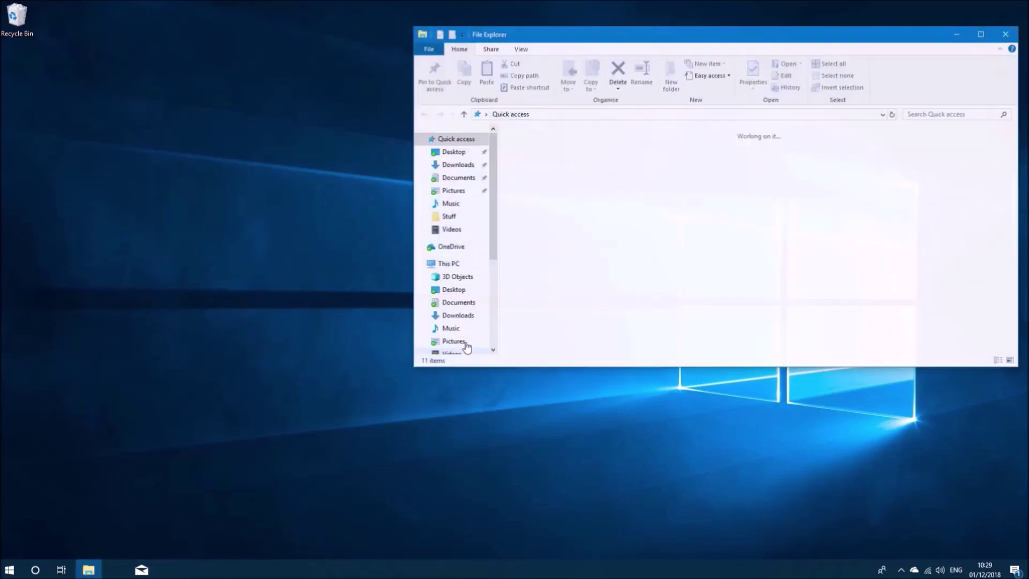
{"action": "left_click", "coordinate": [456, 264]}
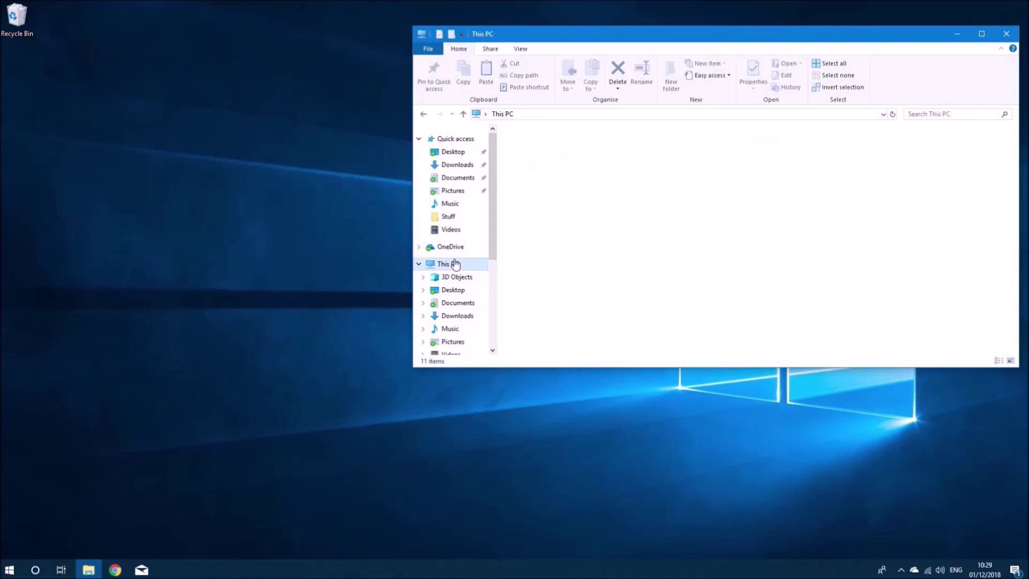
{"action": "left_click", "coordinate": [553, 262]}
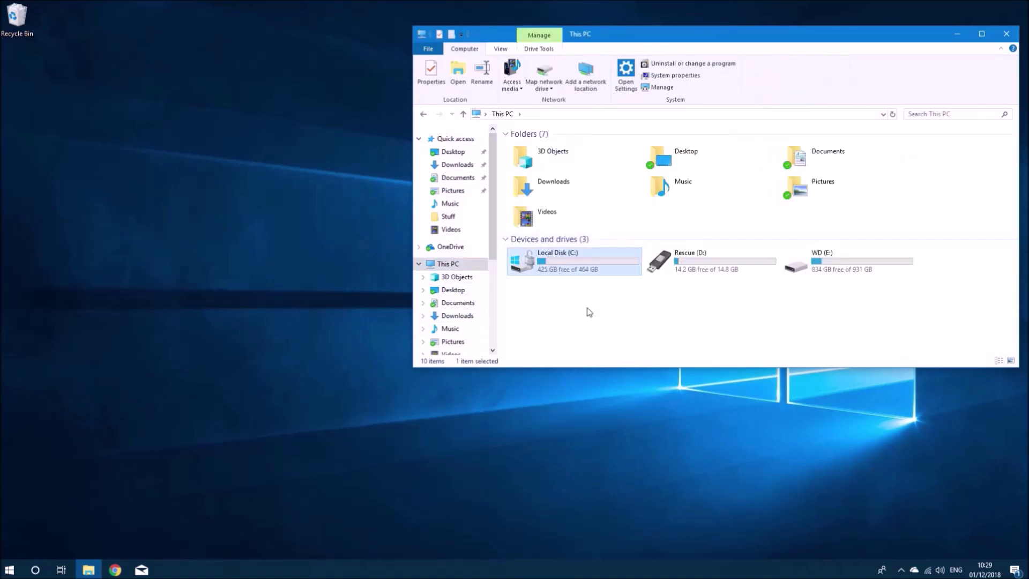
{"action": "left_click", "coordinate": [604, 330]}
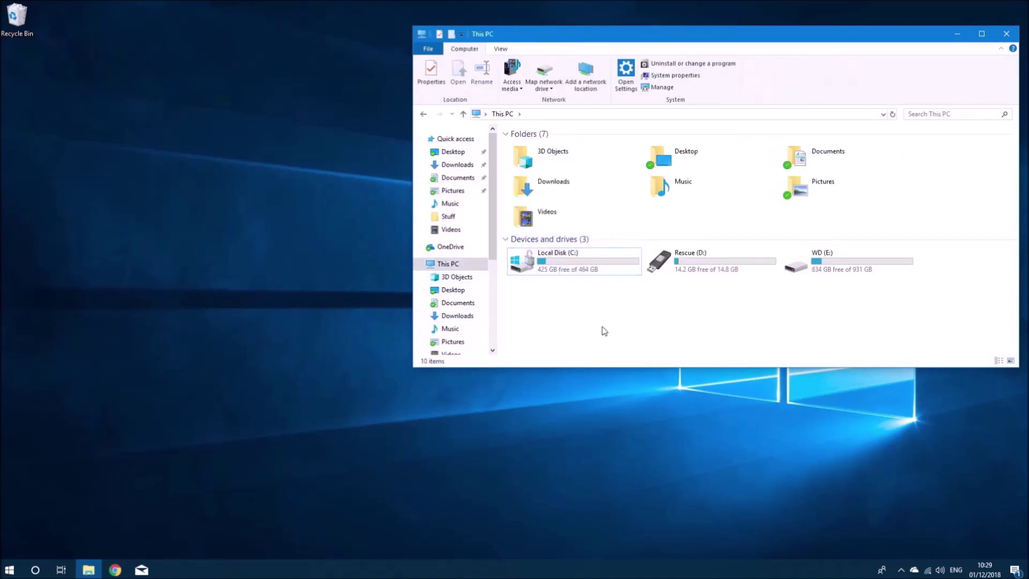